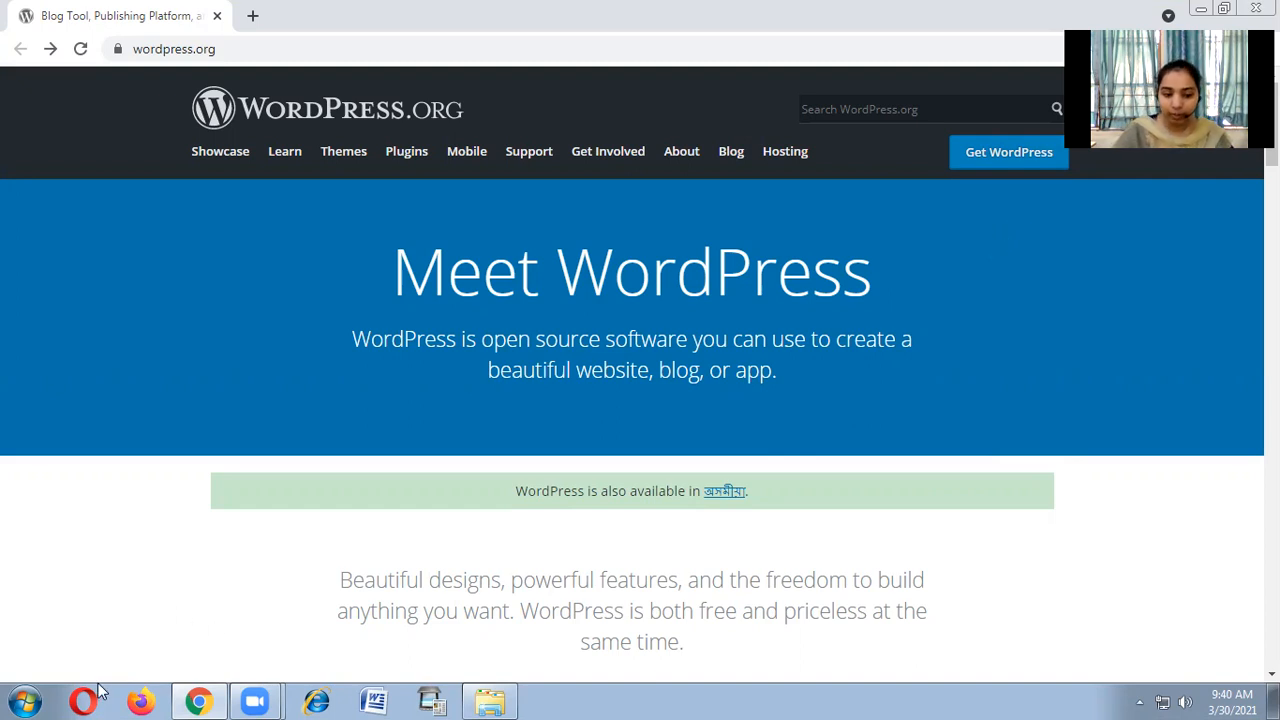
Launch XAMPP Control Panel by searching 'xam' in the Start menu, then minimize it.
left_click(24, 700)
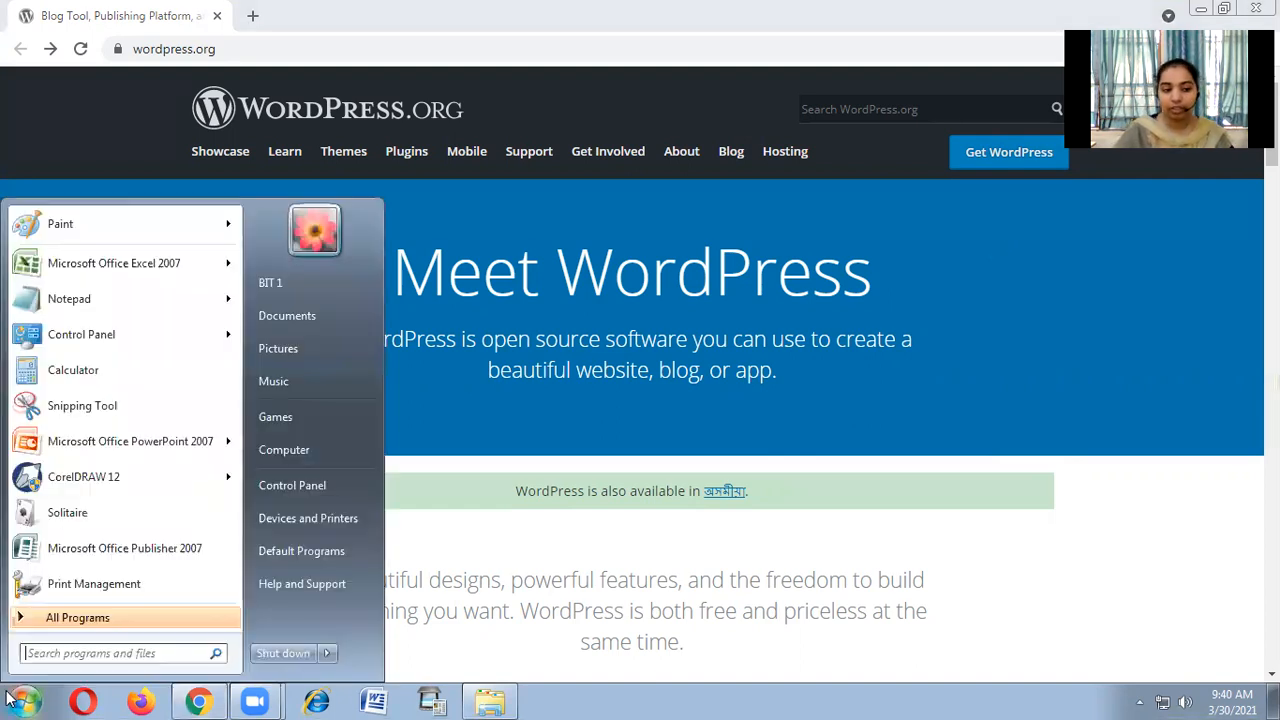
left_click(90, 652)
type("xam")
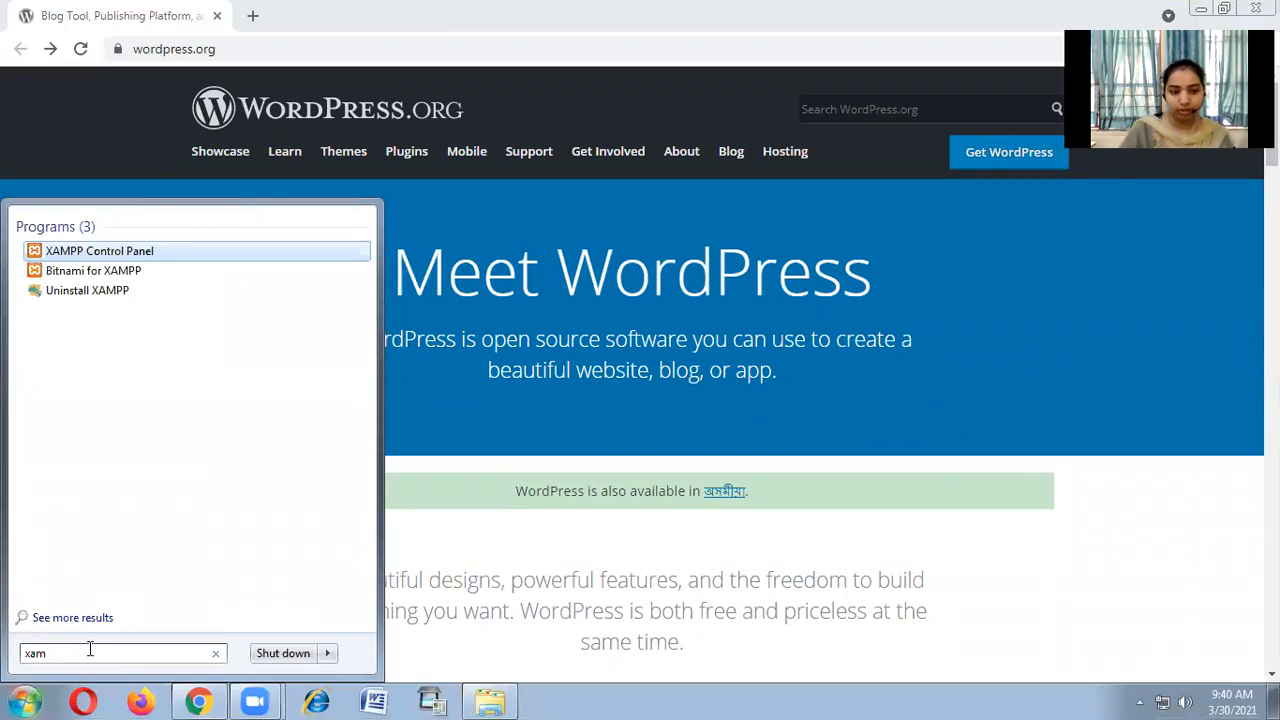
key("Return")
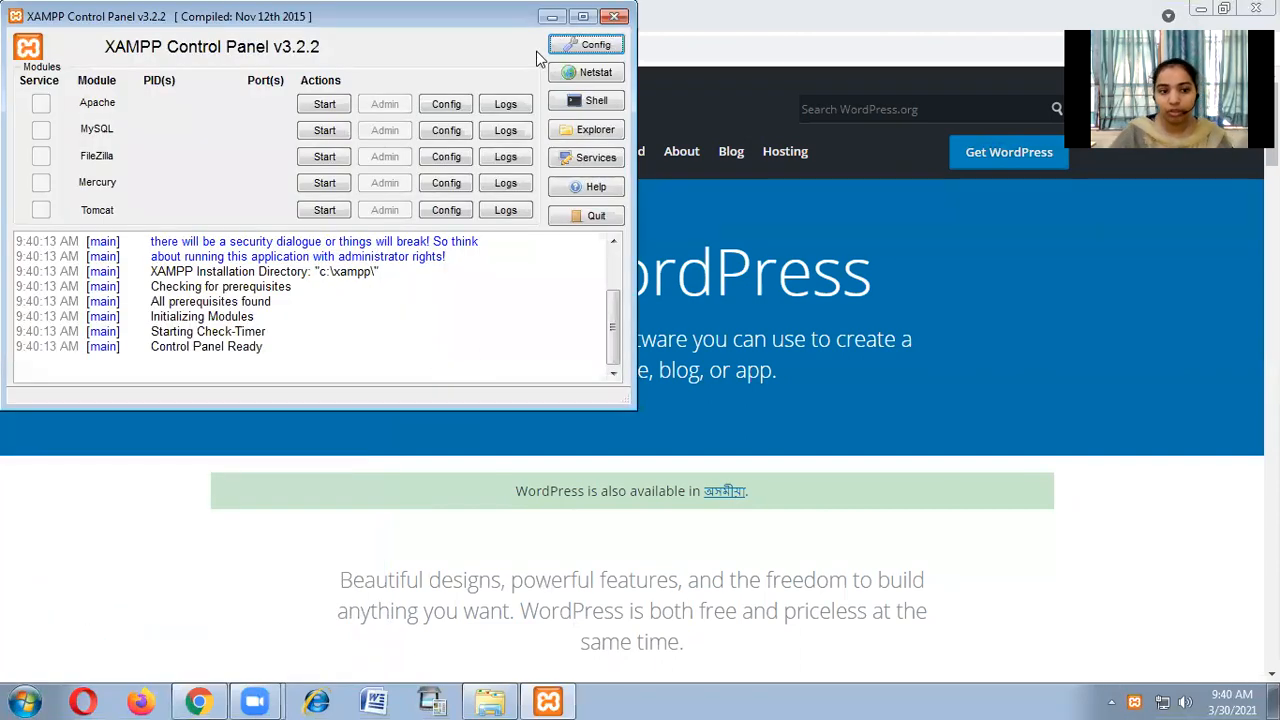
left_click(553, 18)
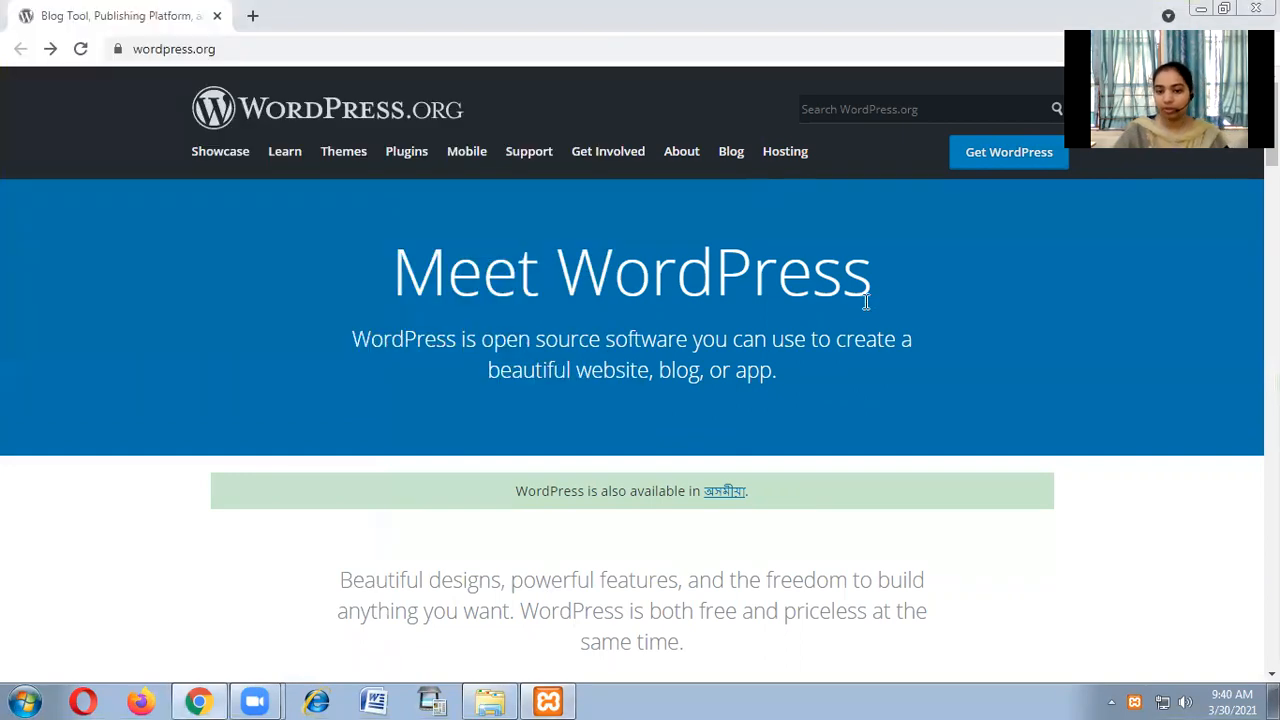
Scroll to the WordPress 5.7 download section, then show wordpress-5.7.zip in its folder from Downloads.
left_click(139, 50)
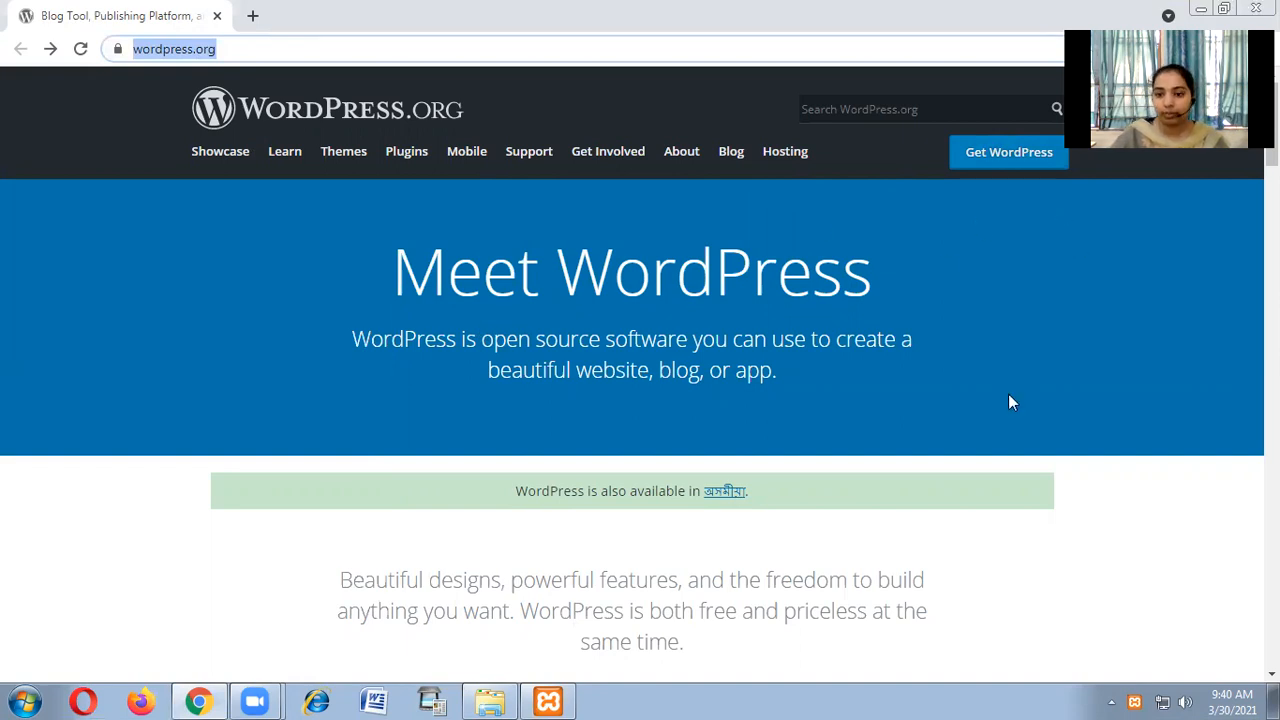
left_click(1117, 374)
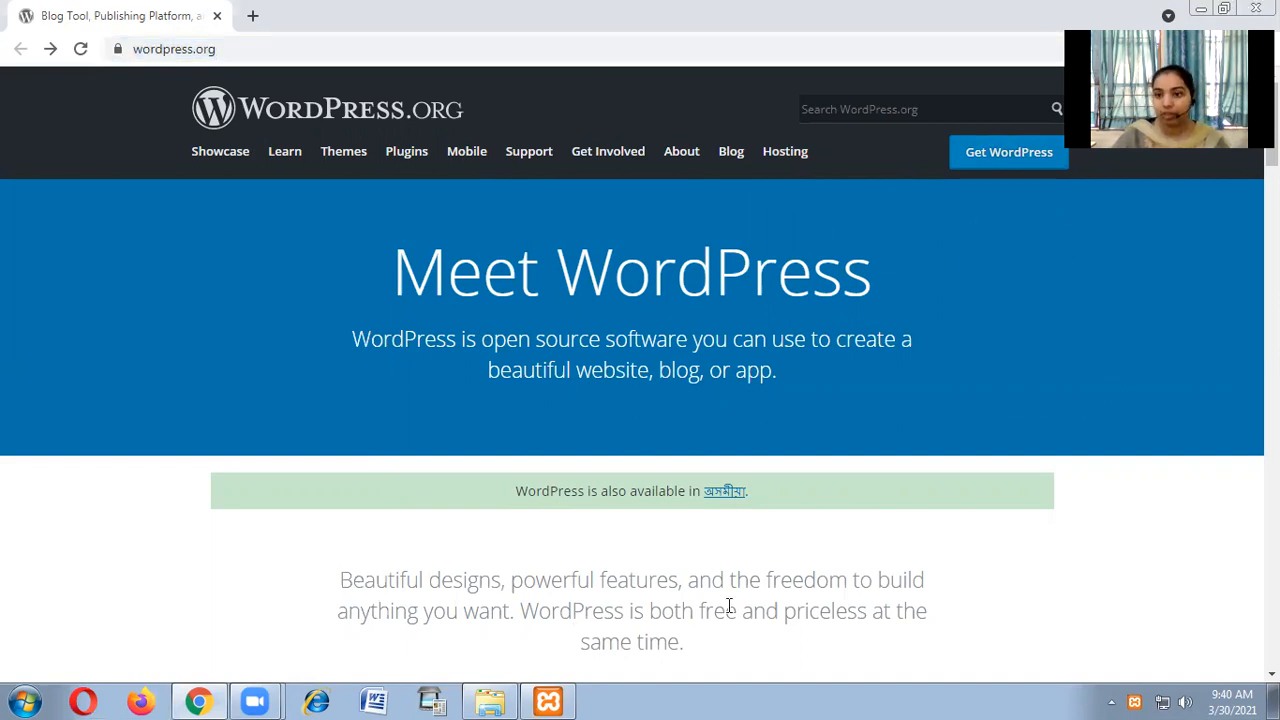
left_click(1009, 155)
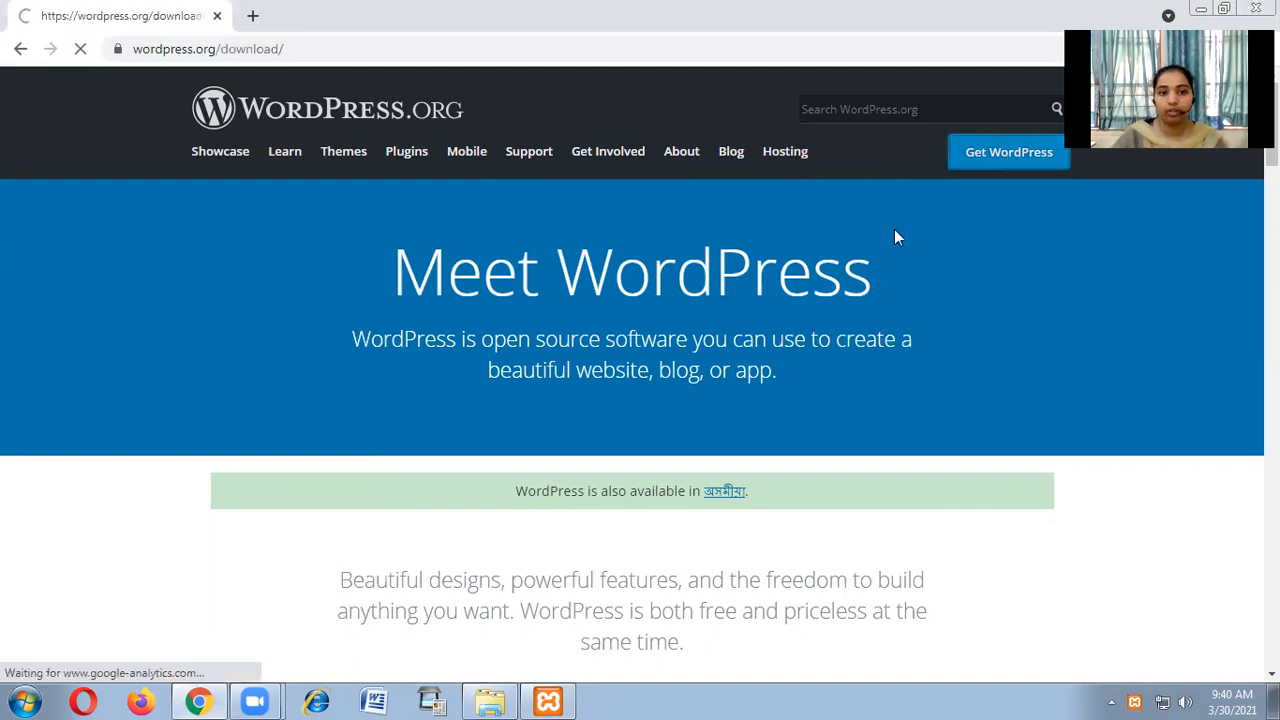
scroll(753, 443, "down", 5)
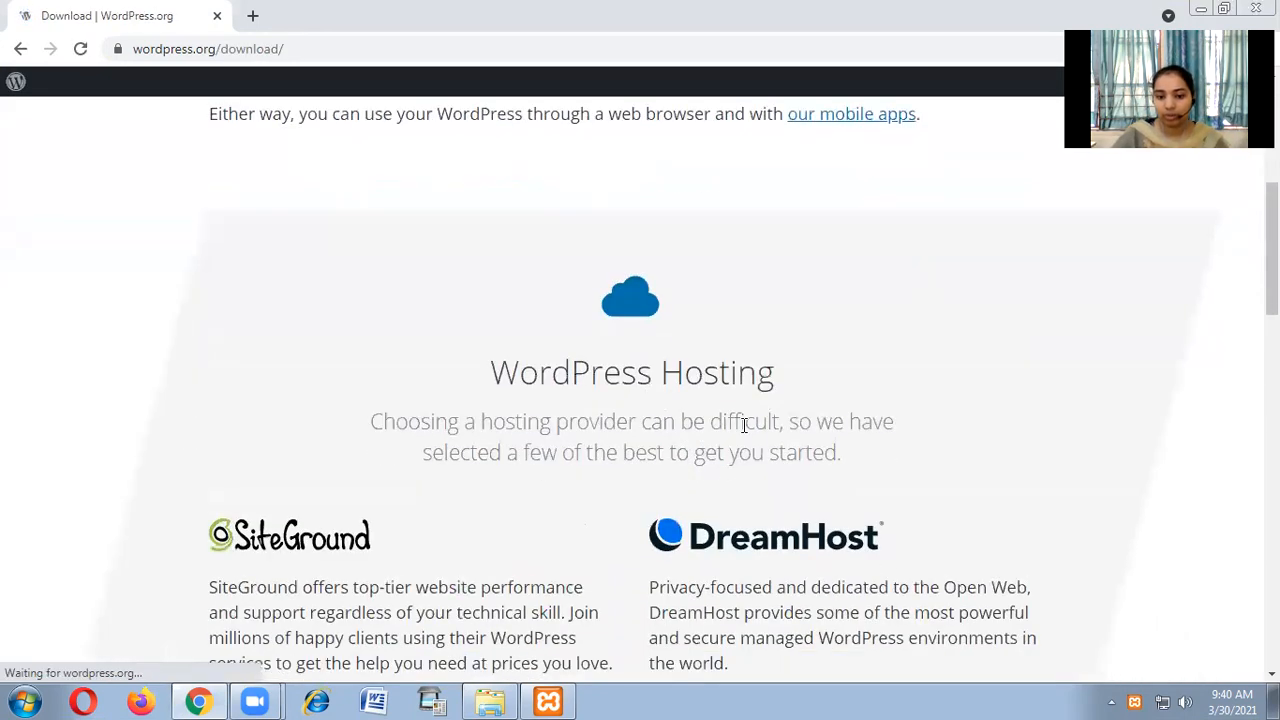
scroll(631, 408, "down", 6)
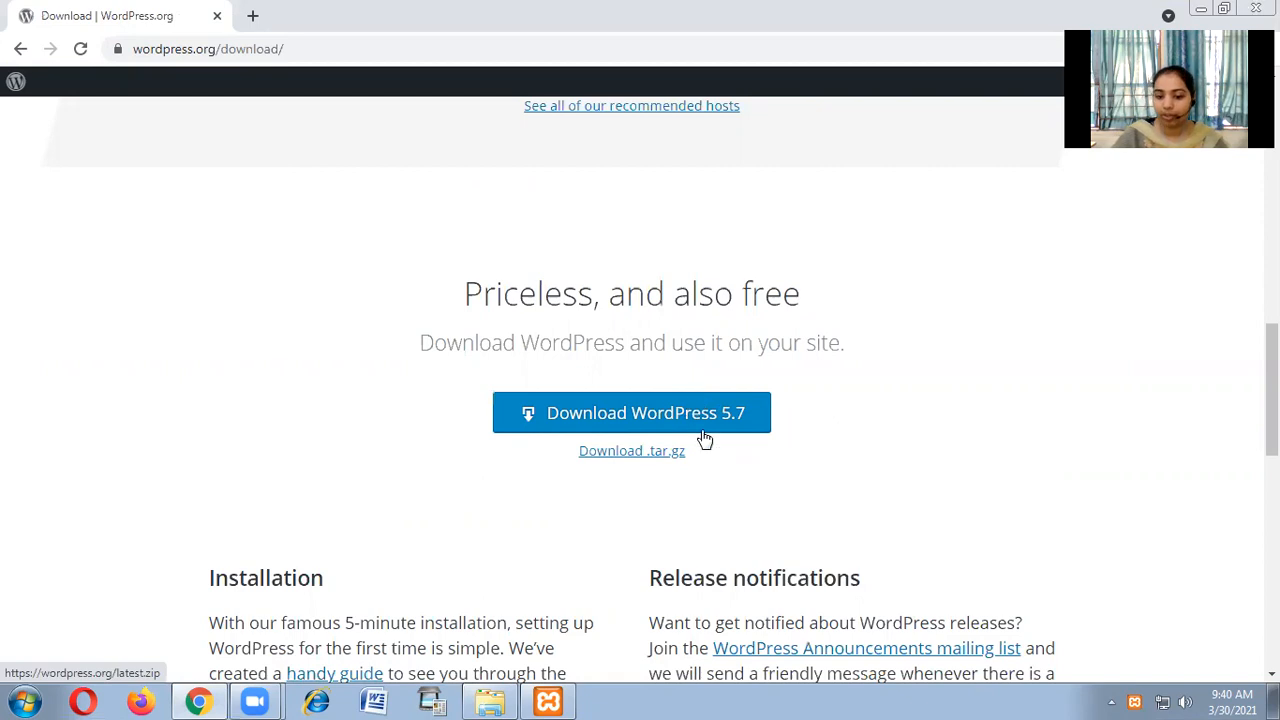
key("ctrl+j")
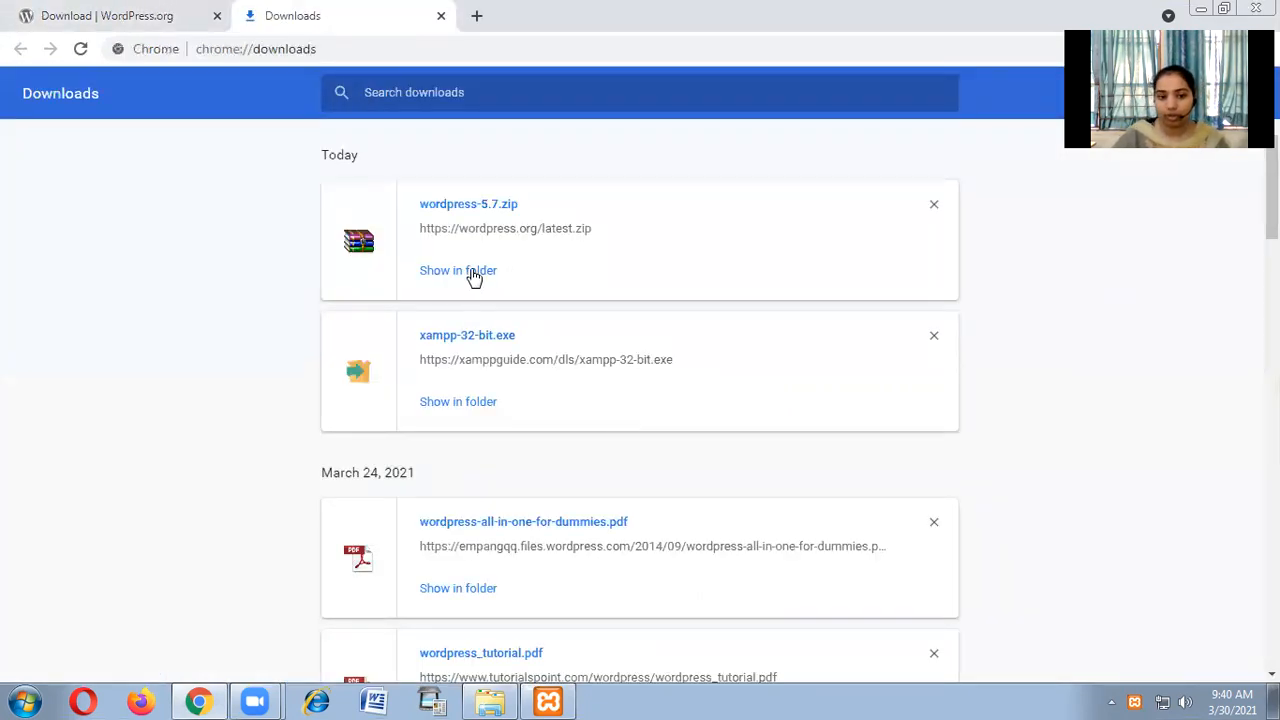
left_click(472, 272)
Maximize the Downloads window and cut wordpress-5.7.zip.
double_click(915, 156)
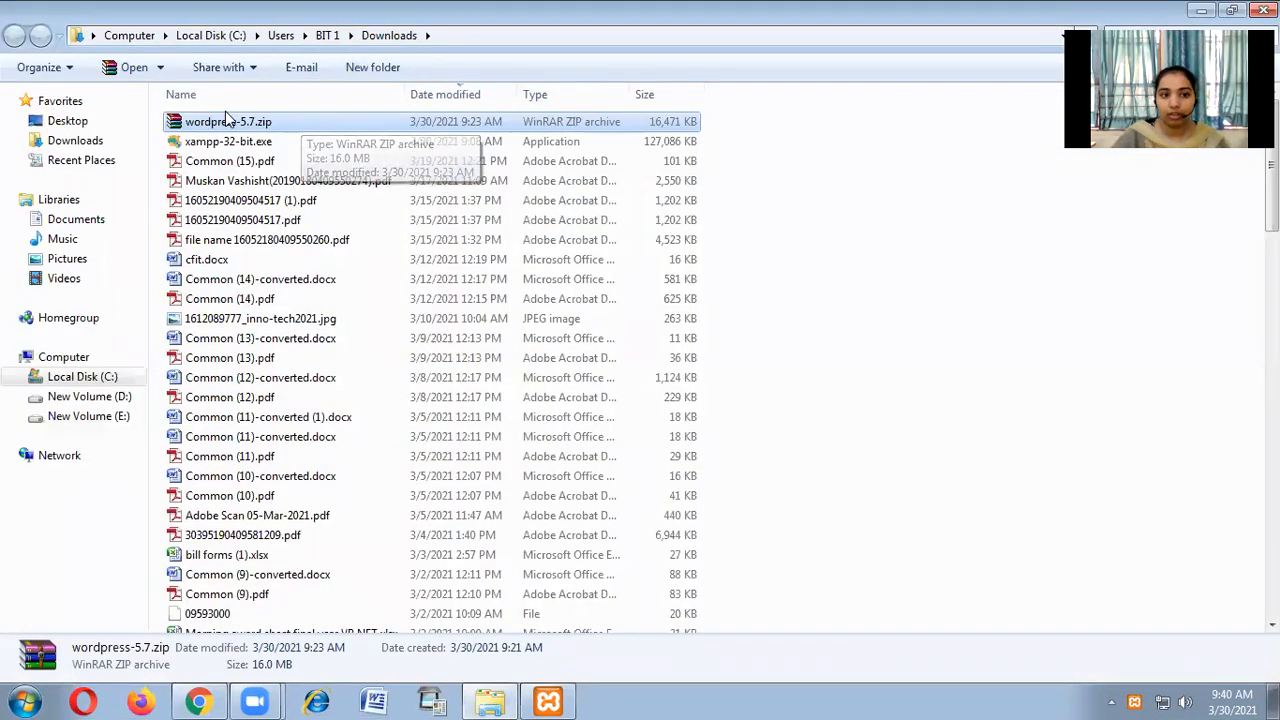
right_click(300, 128)
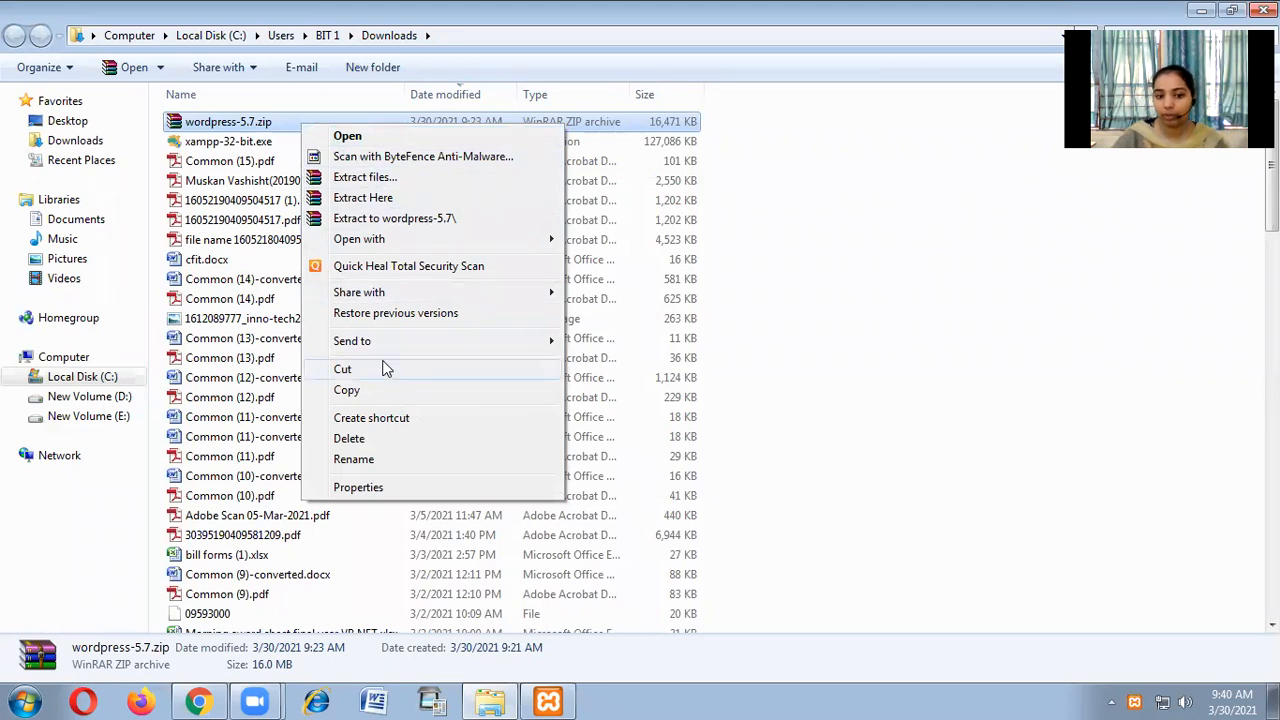
left_click(371, 369)
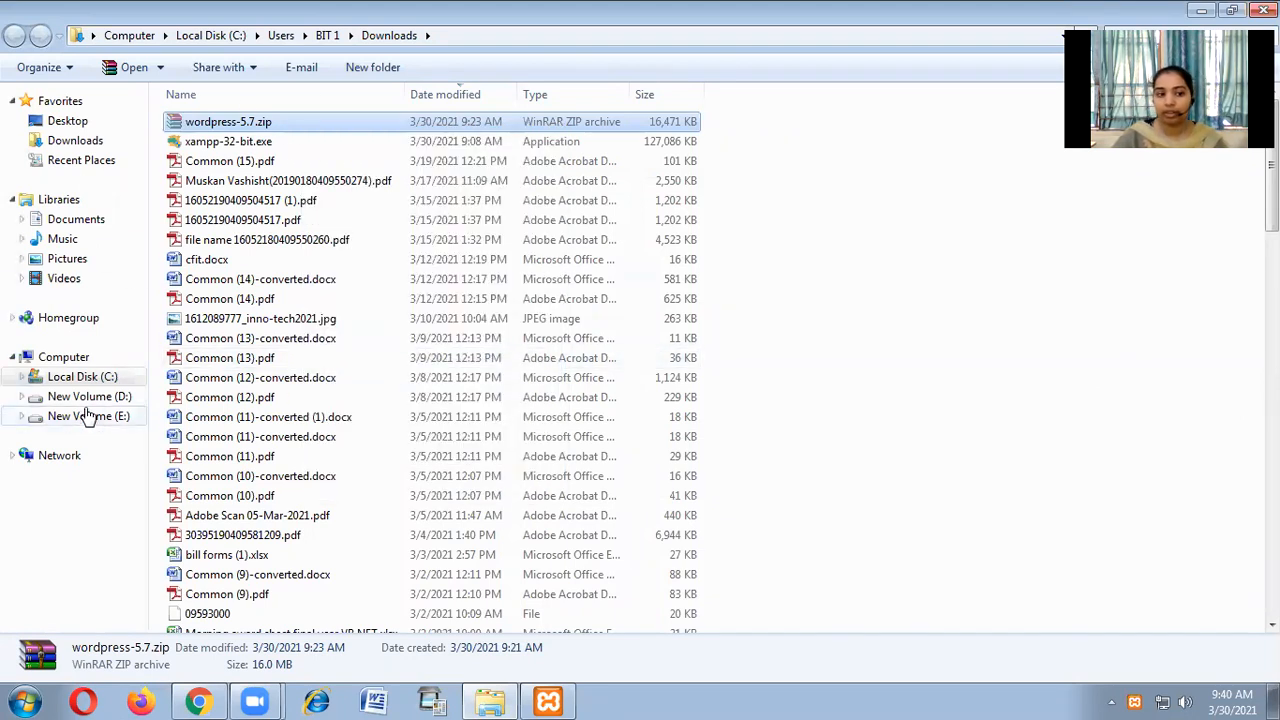
Paste wordpress-5.7.zip into C:\xampp\htdocs.
left_click(98, 376)
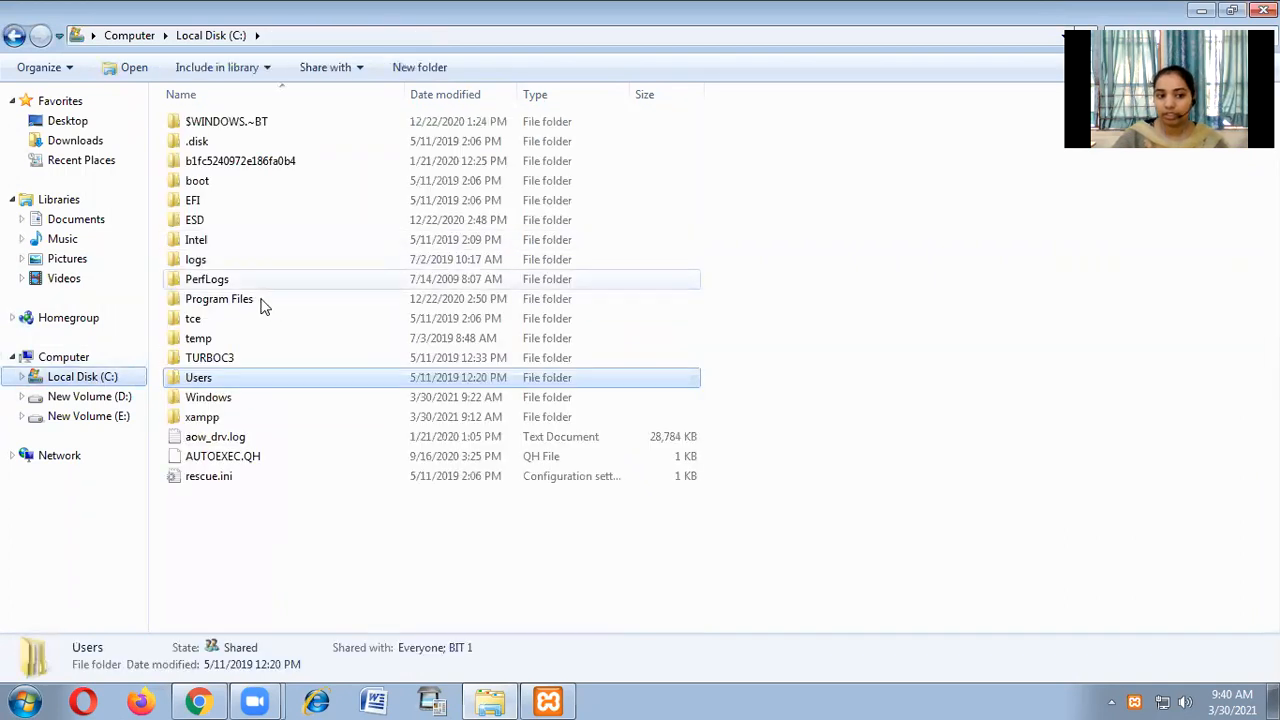
left_click(246, 400)
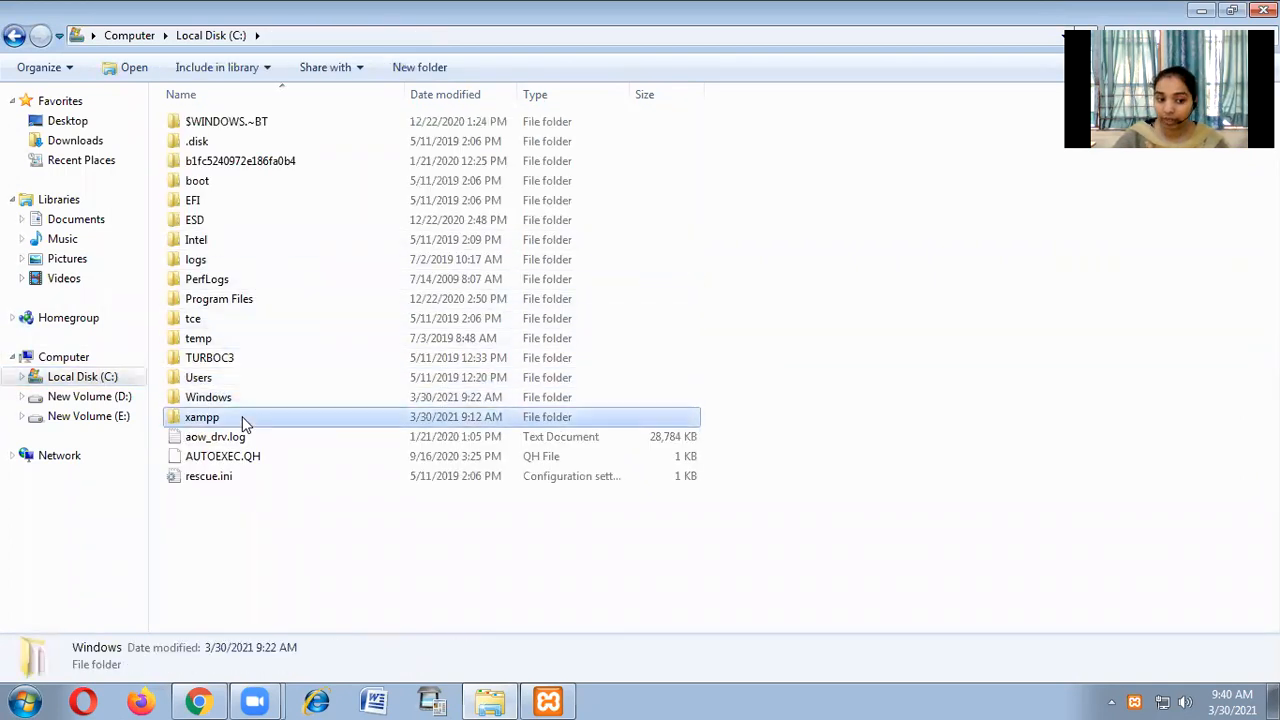
double_click(243, 416)
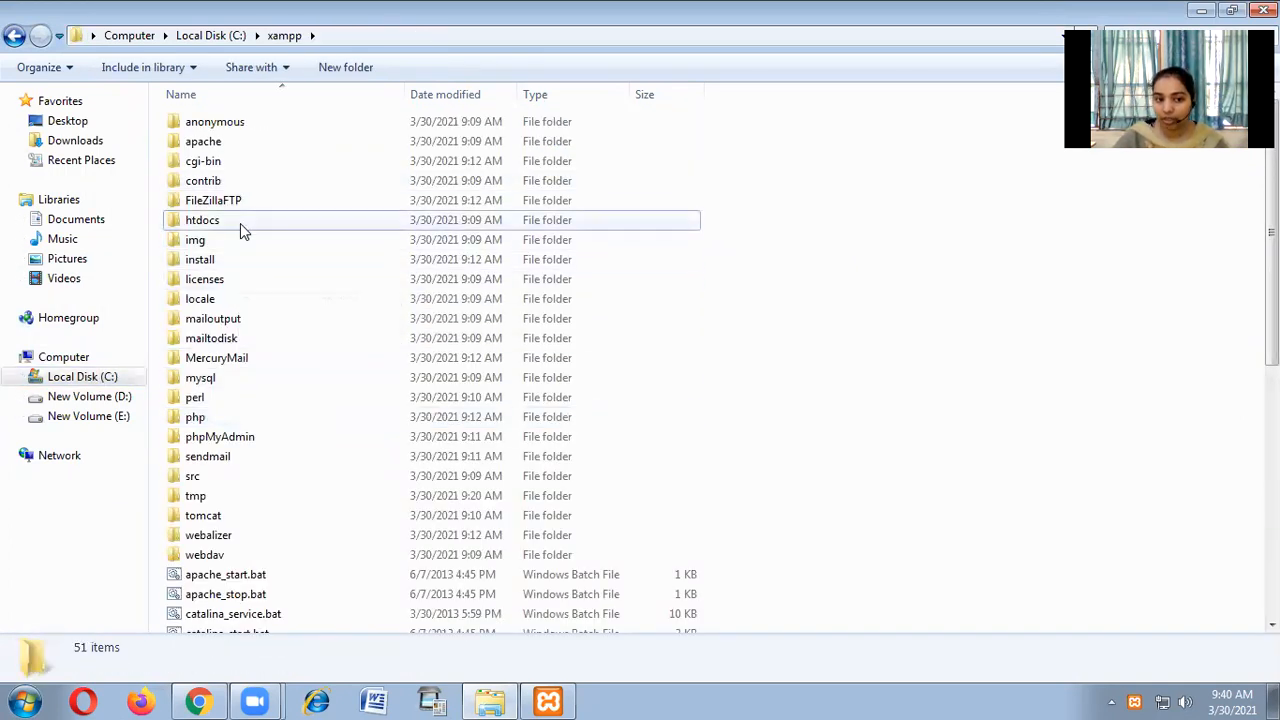
double_click(240, 221)
right_click(250, 314)
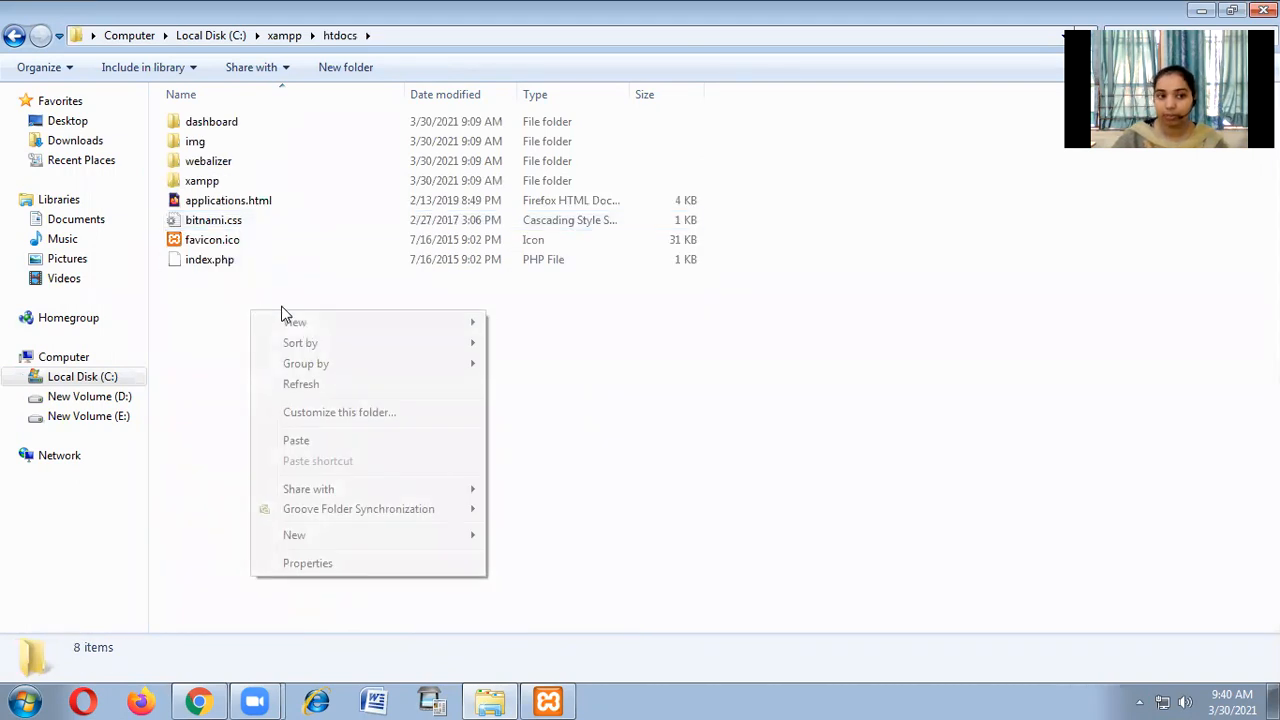
left_click(349, 441)
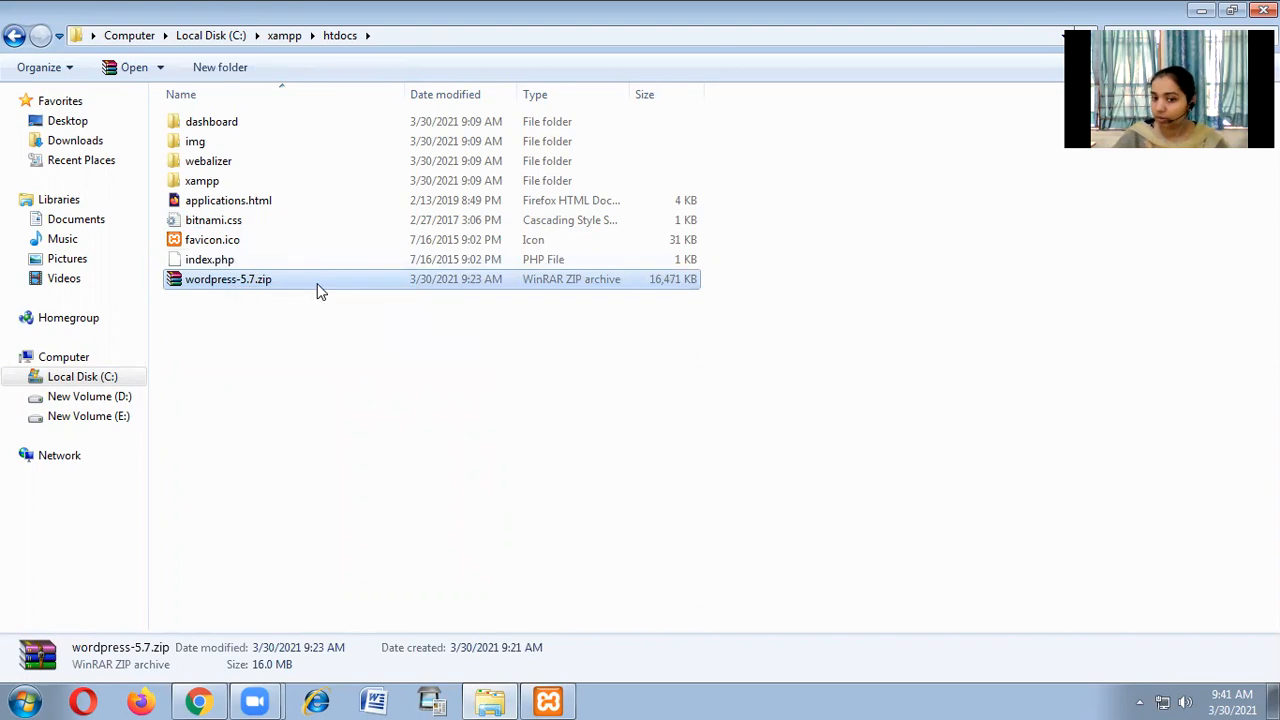
Create a new folder named wordpress in htdocs.
right_click(275, 359)
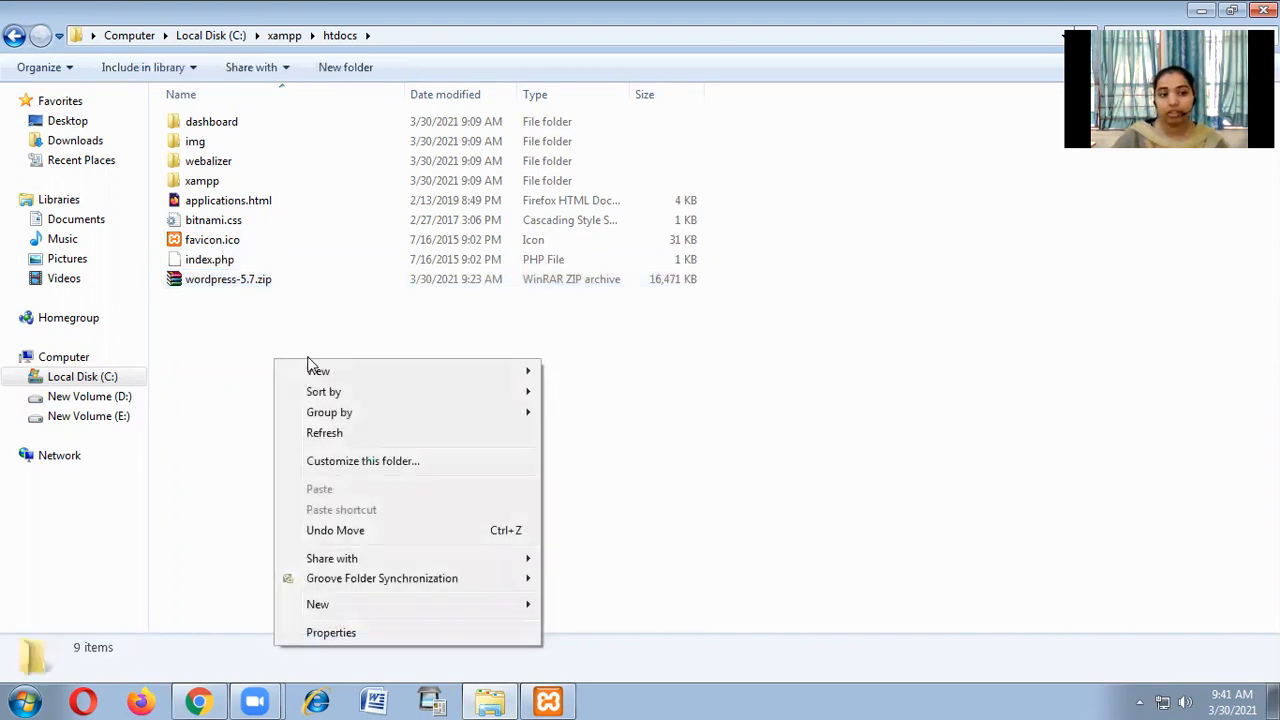
left_click(390, 604)
left_click(658, 248)
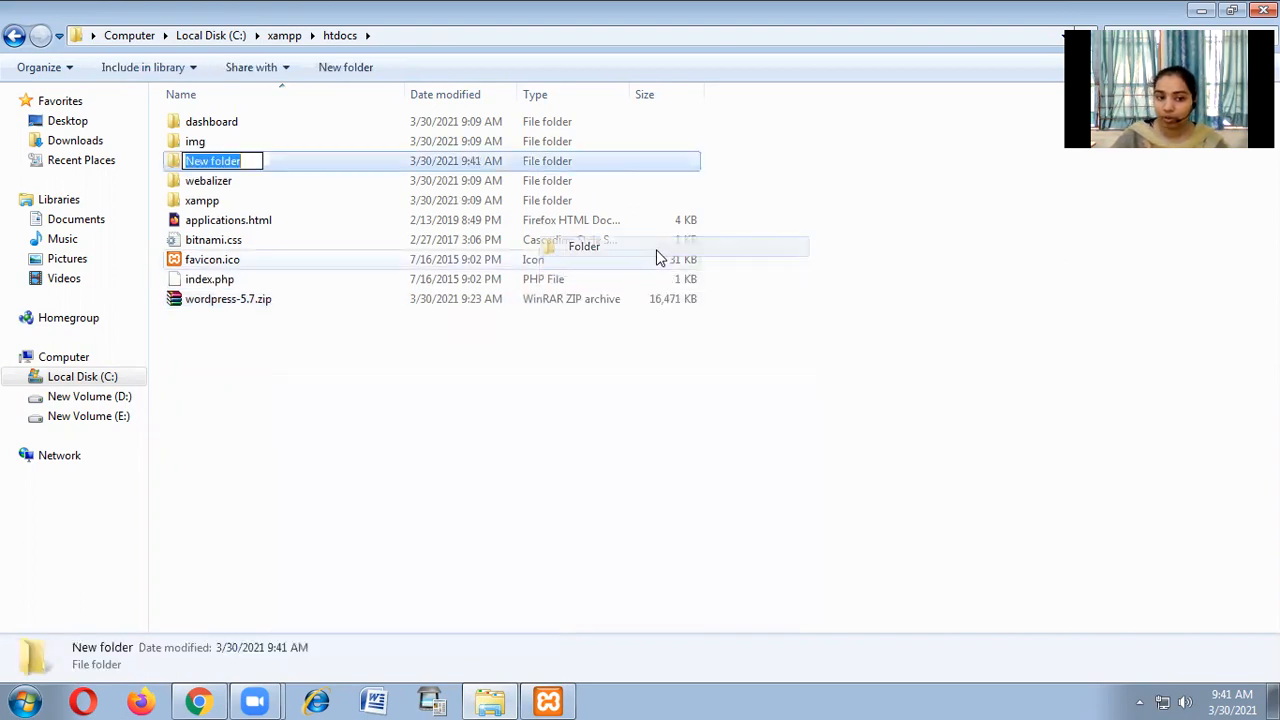
type("wo")
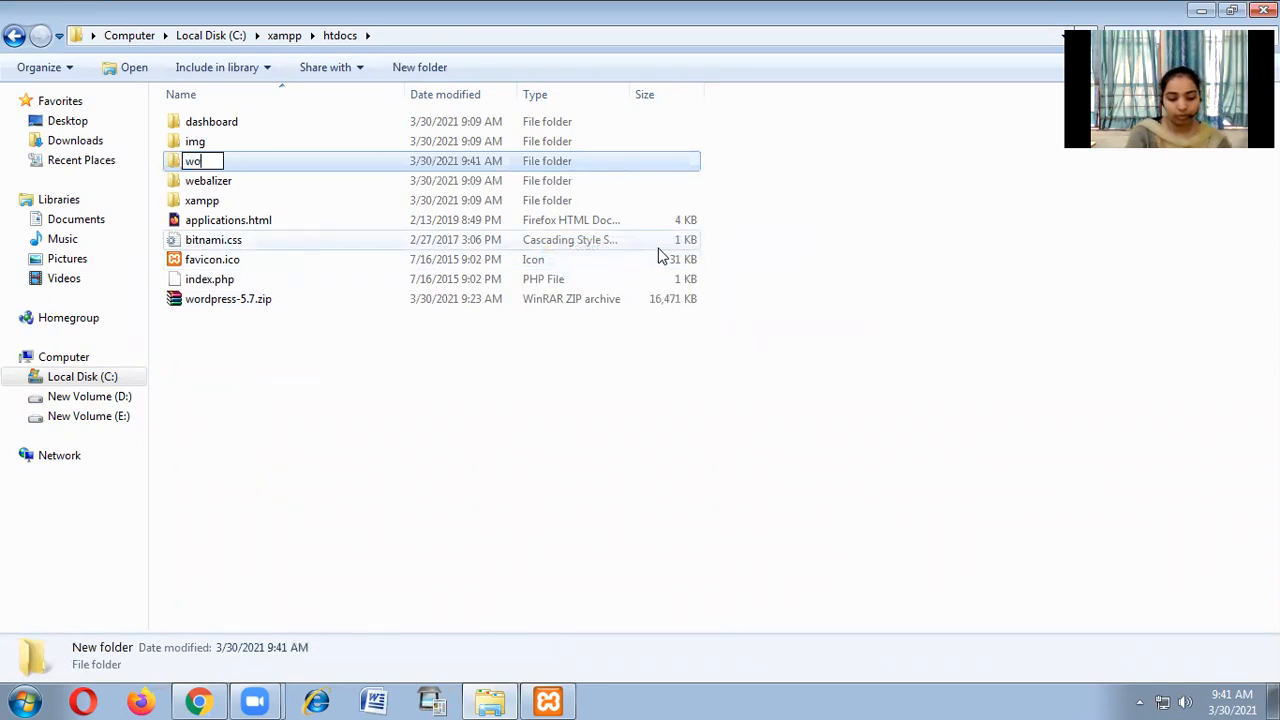
type("rdpress")
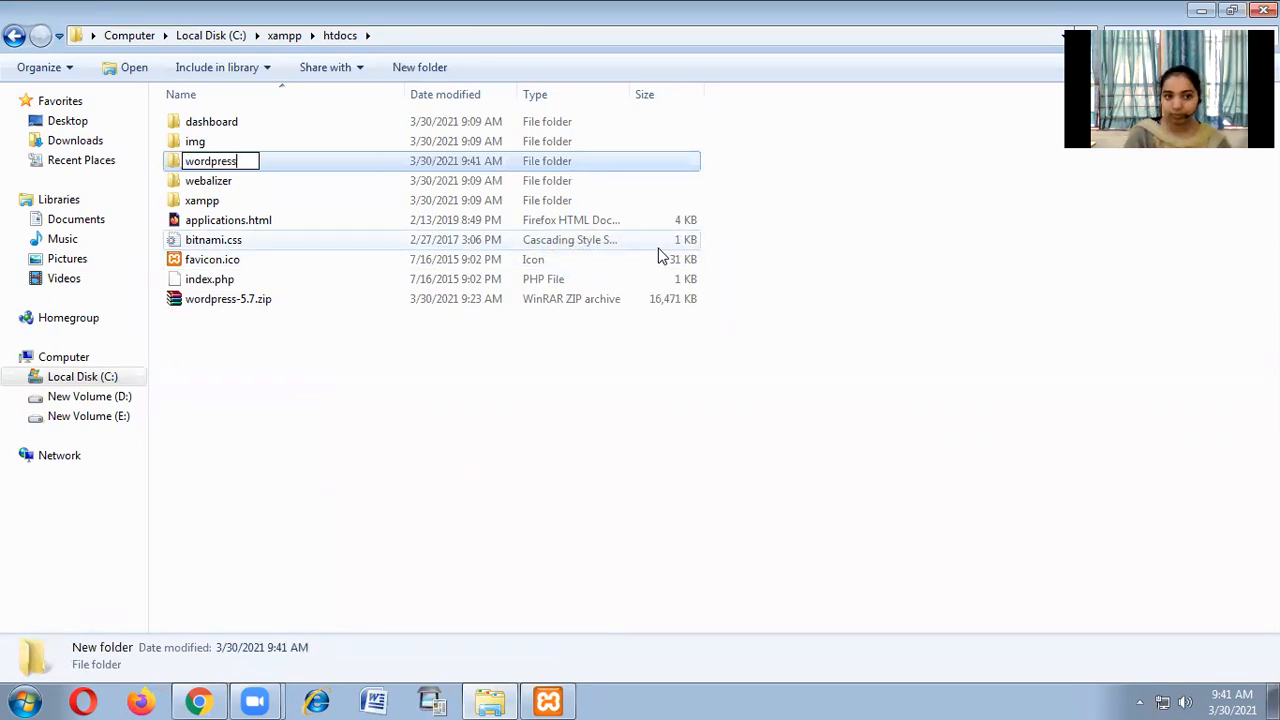
key("Return")
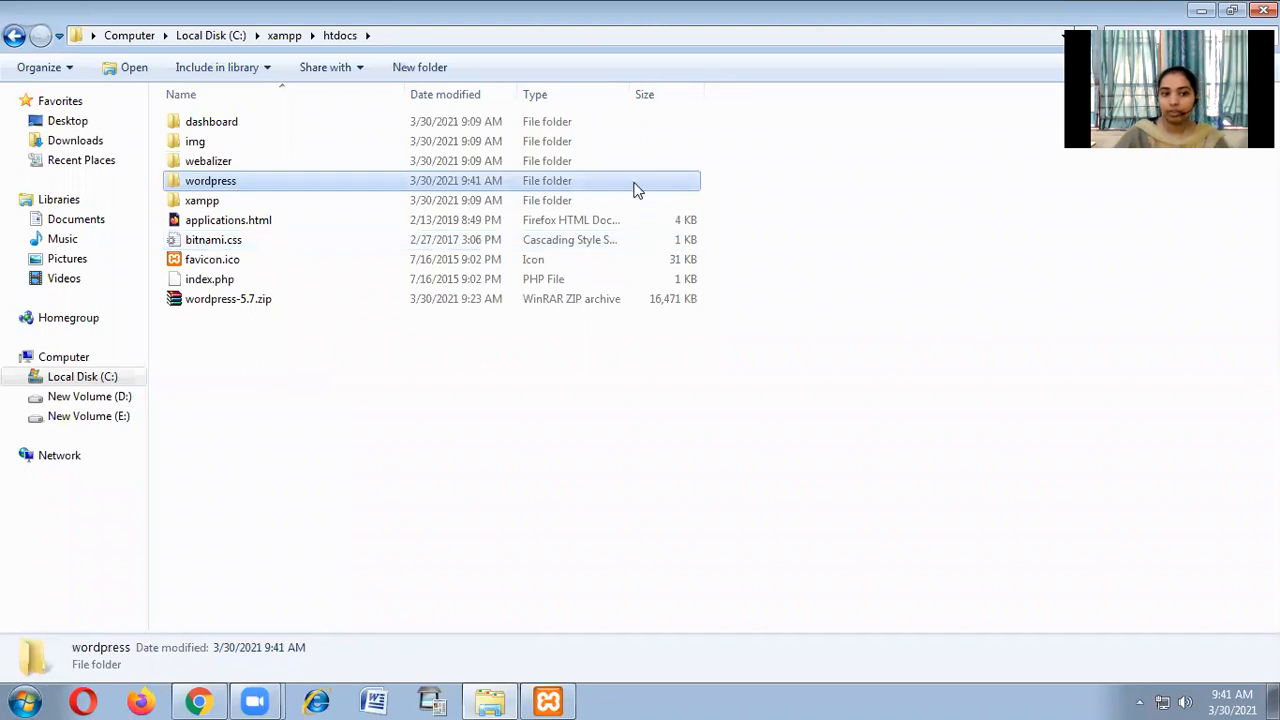
Drag wordpress-5.7.zip into the wordpress folder and open that folder.
left_click_drag(197, 302, 270, 182)
double_click(268, 184)
left_click(264, 124)
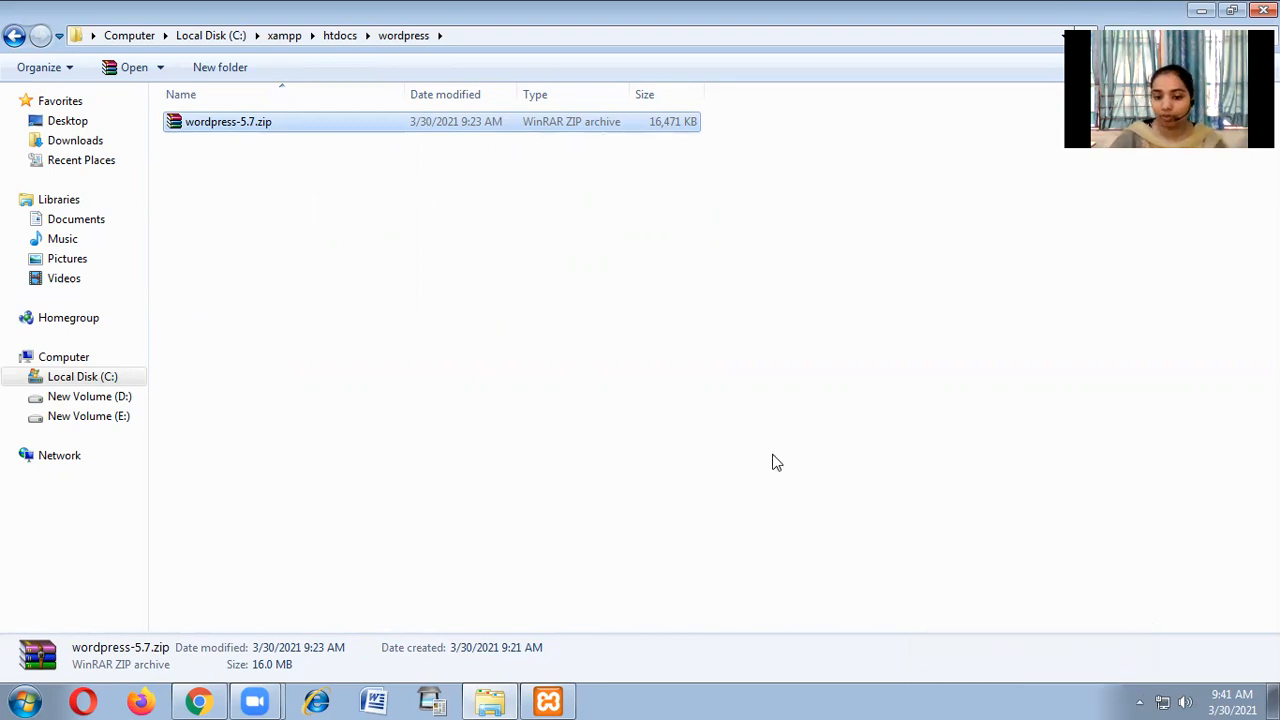
Extract wordpress-5.7.zip inside htdocs\wordpress.
left_click(340, 36)
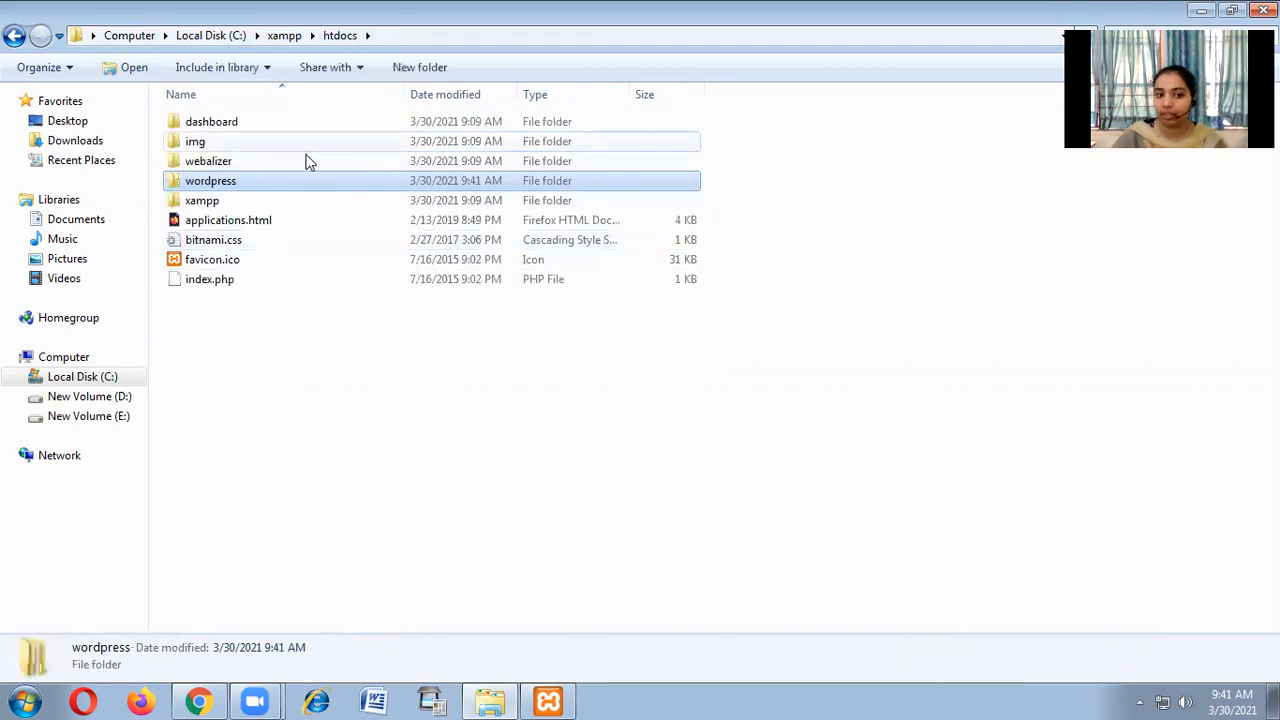
double_click(224, 184)
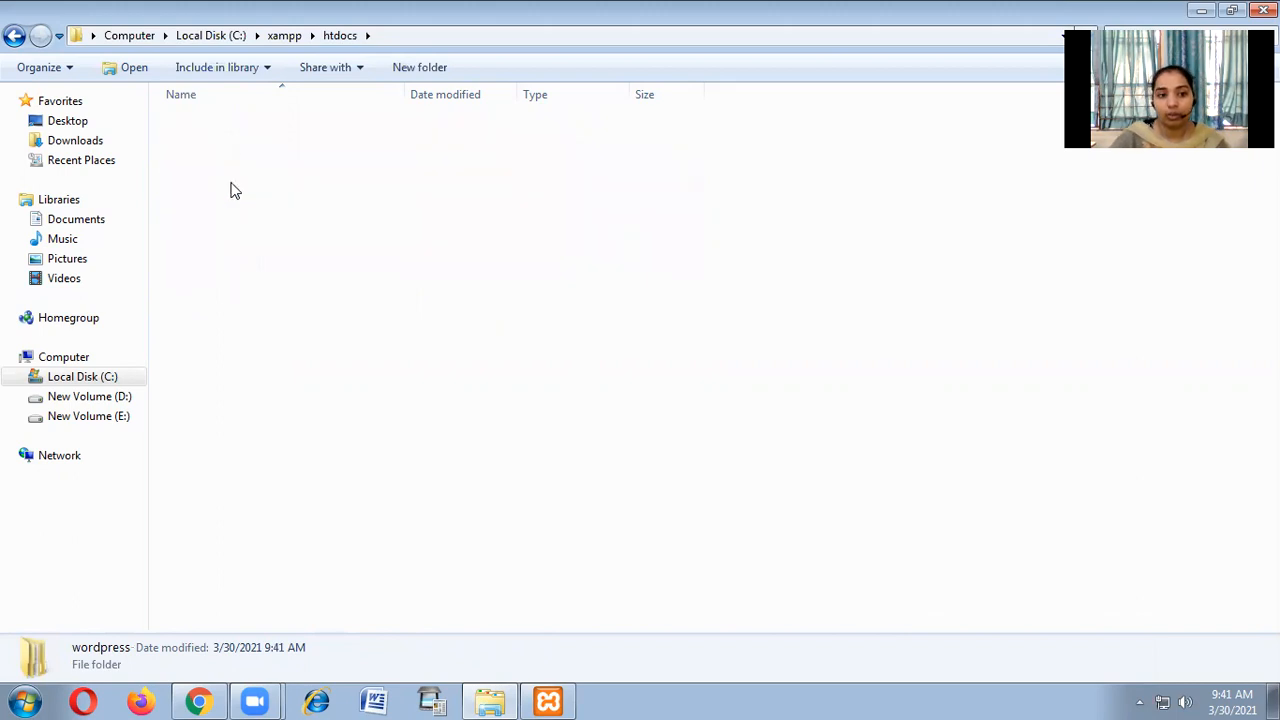
left_click(212, 122)
right_click(212, 122)
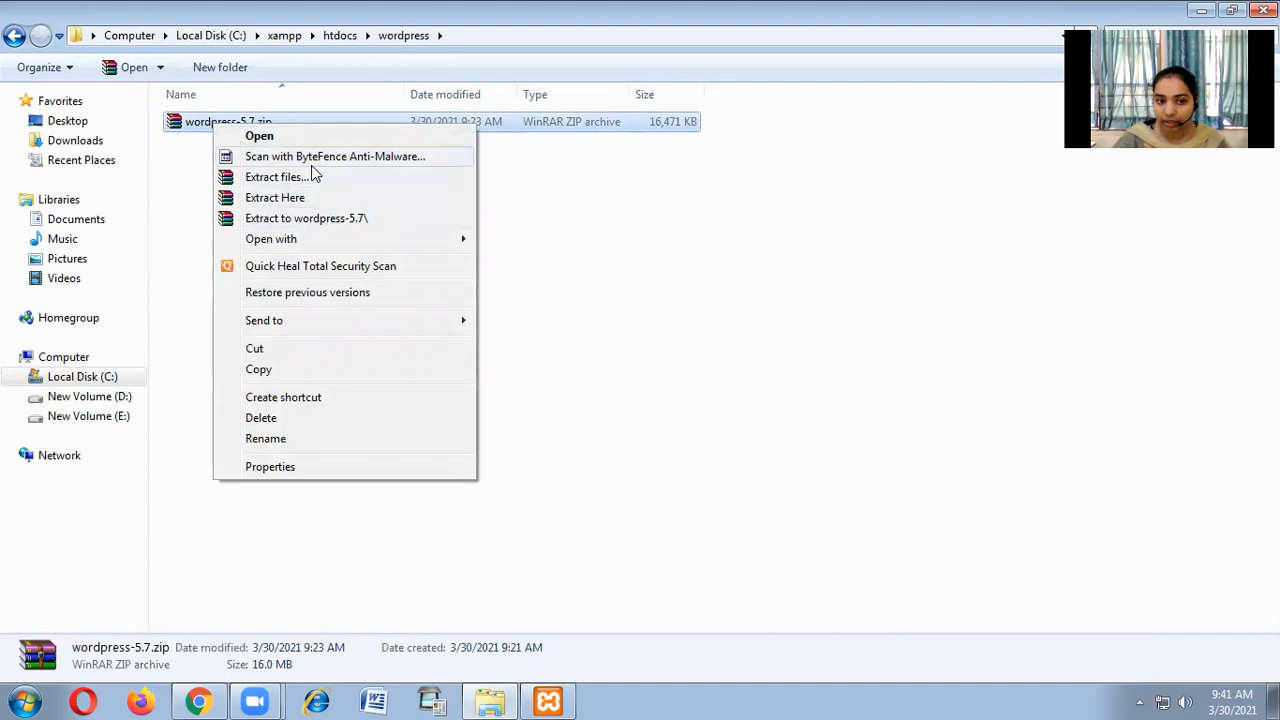
left_click(322, 218)
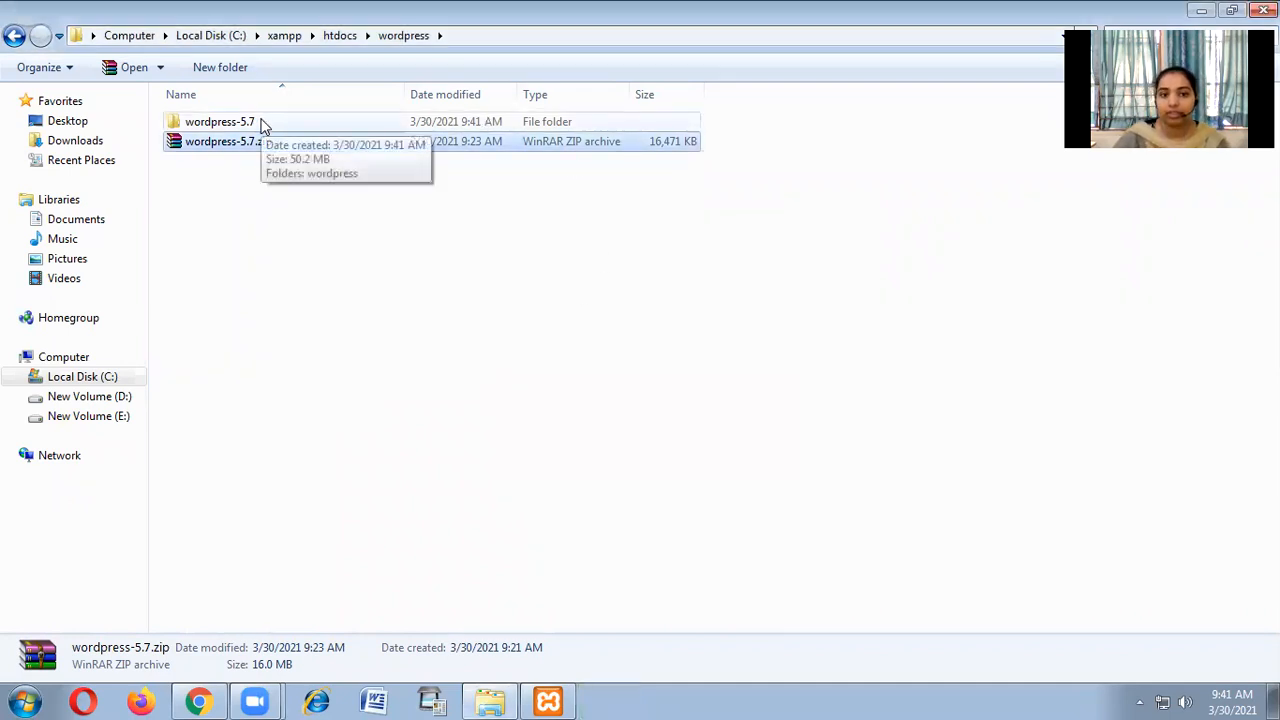
Open the extracted wordpress-5.7 folder and its inner wordpress folder with the WordPress files.
left_click(268, 122)
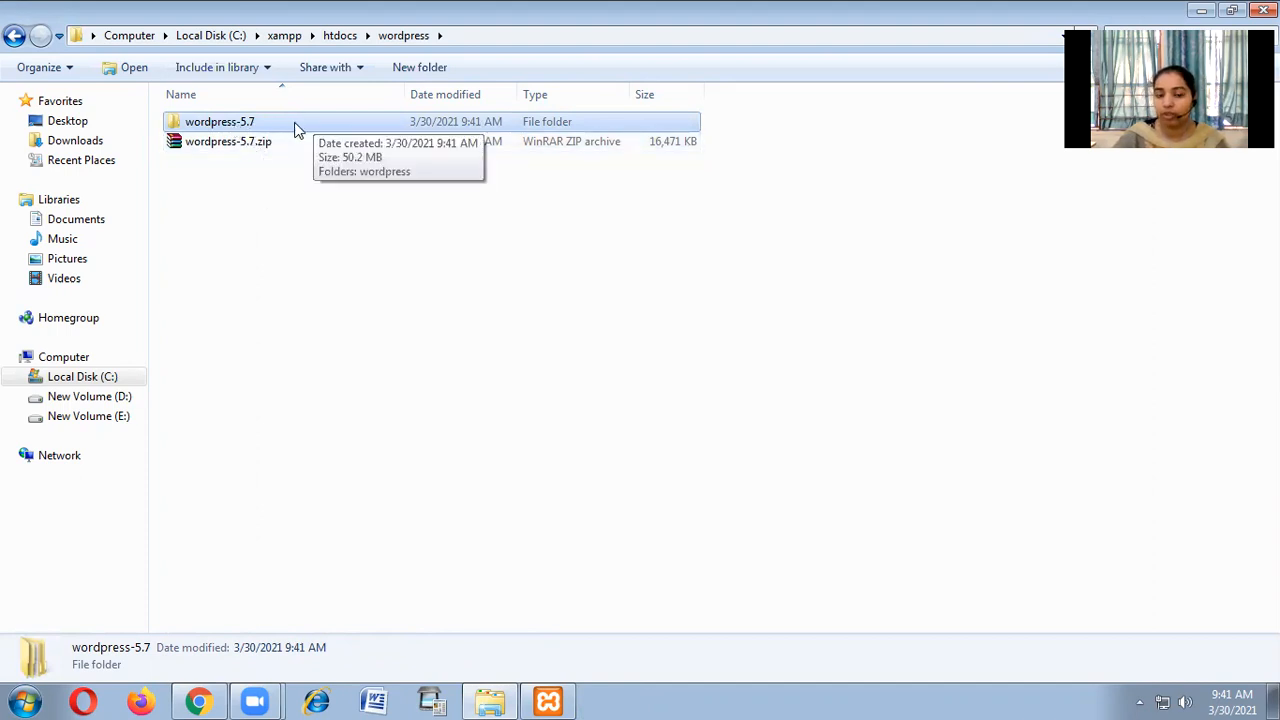
left_click(295, 125)
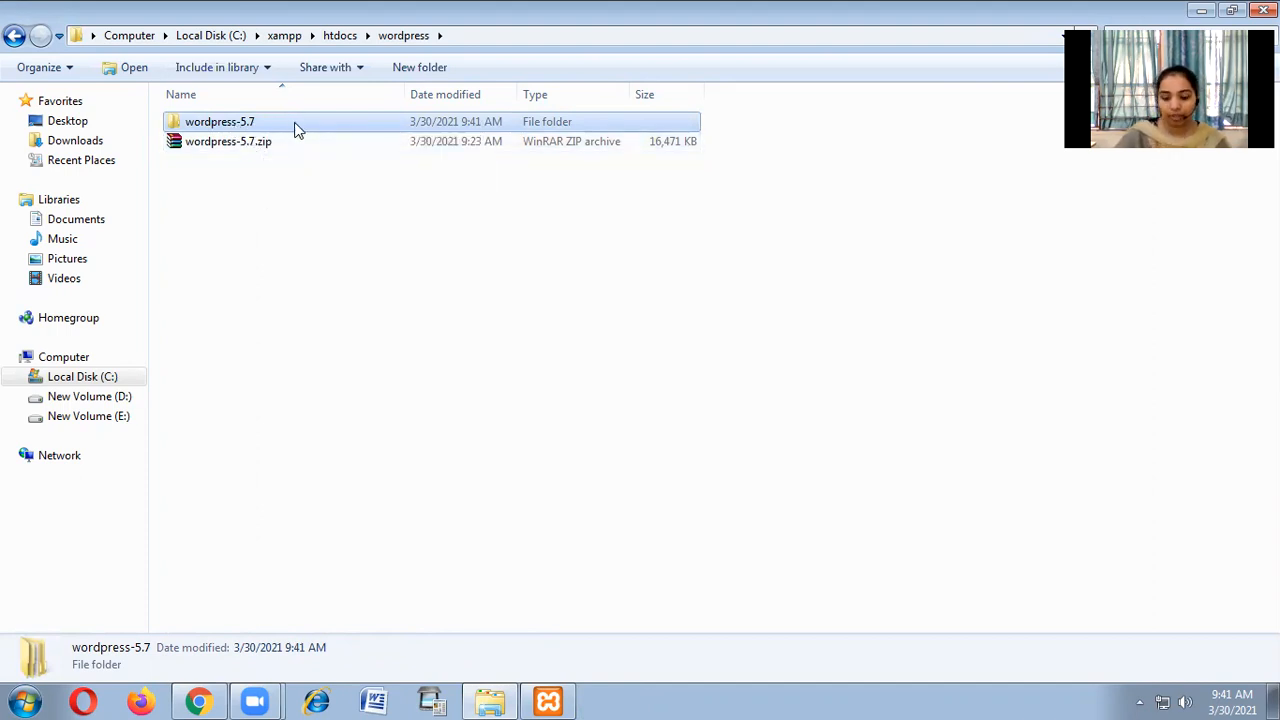
left_click(295, 125)
double_click(295, 125)
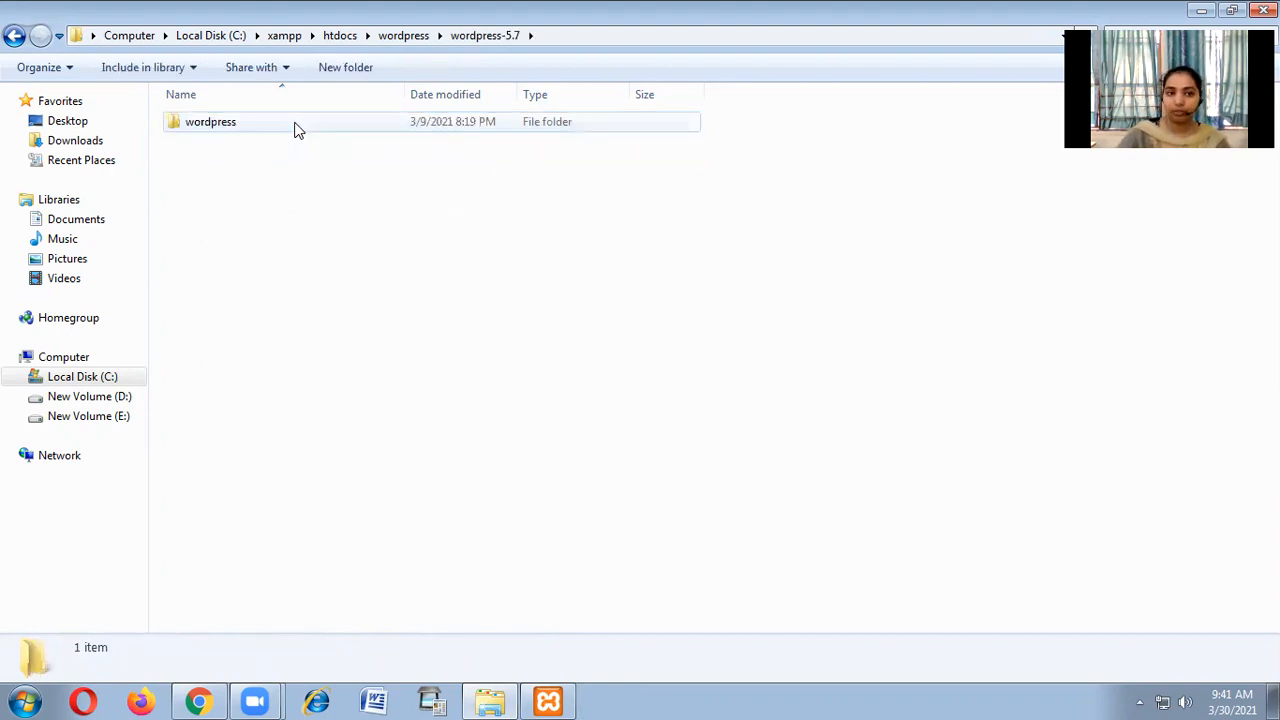
left_click(295, 125)
left_click(295, 125)
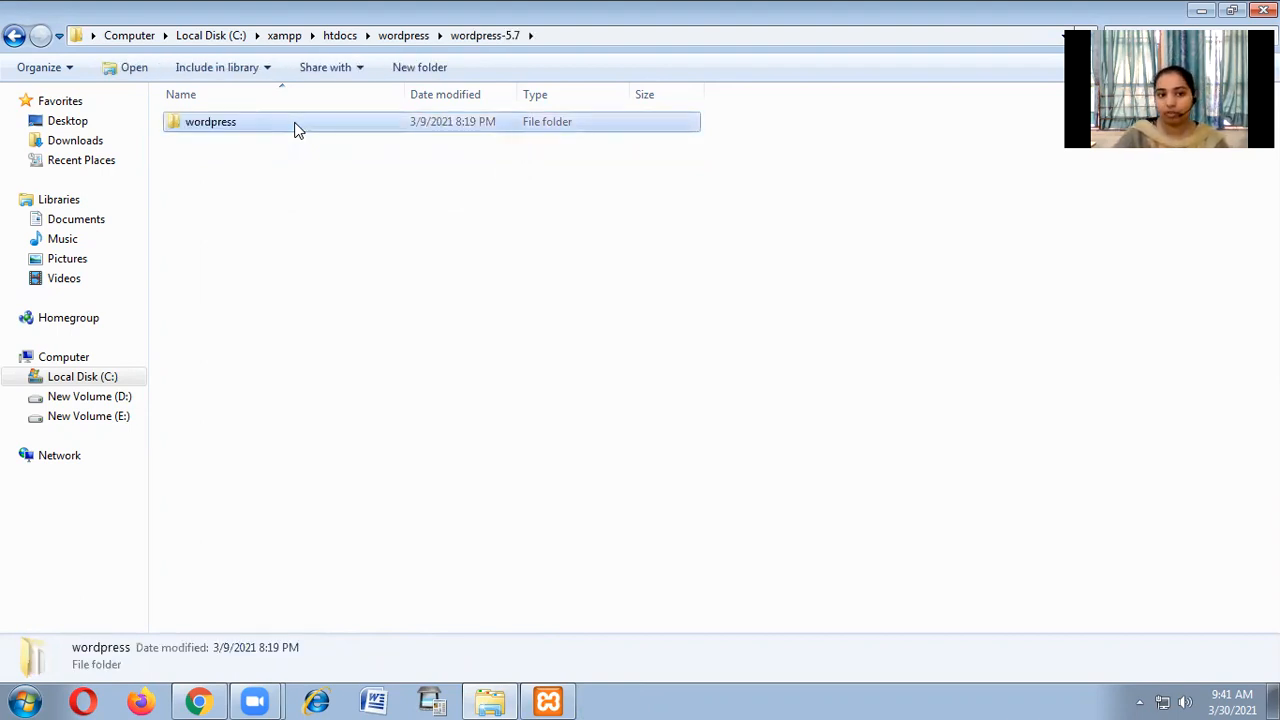
left_click(295, 125)
double_click(295, 125)
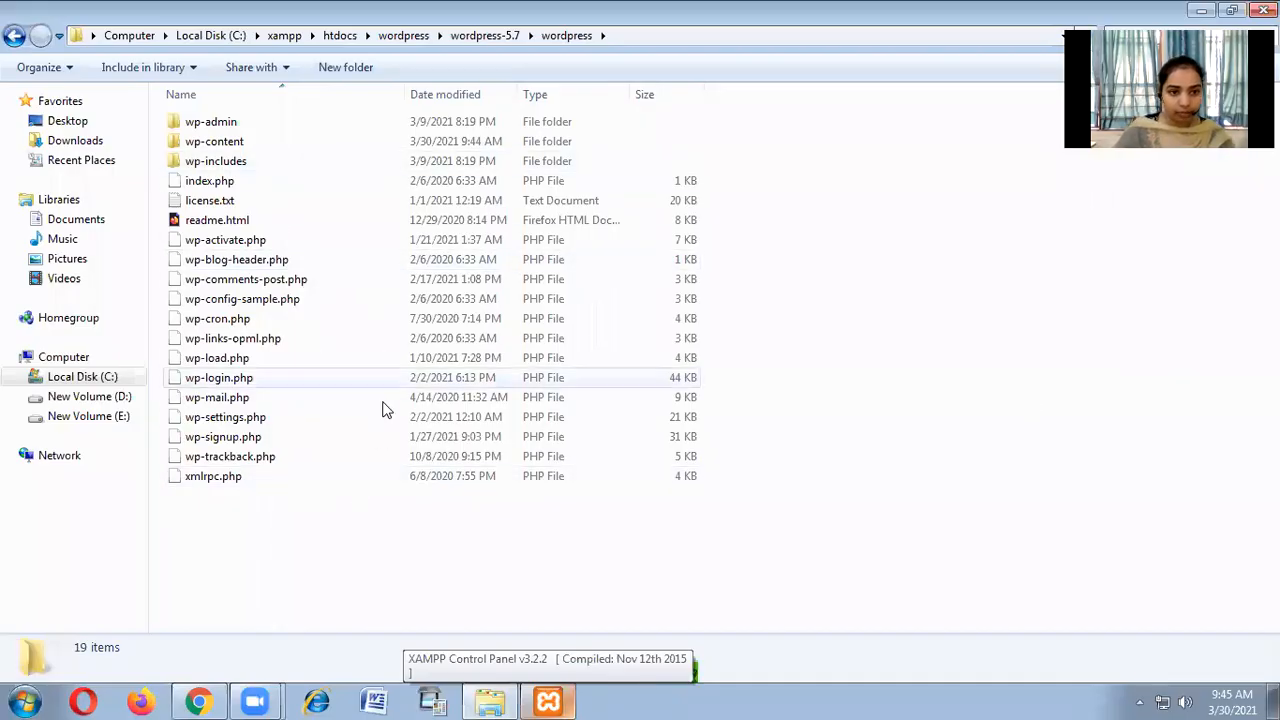
left_click(199, 700)
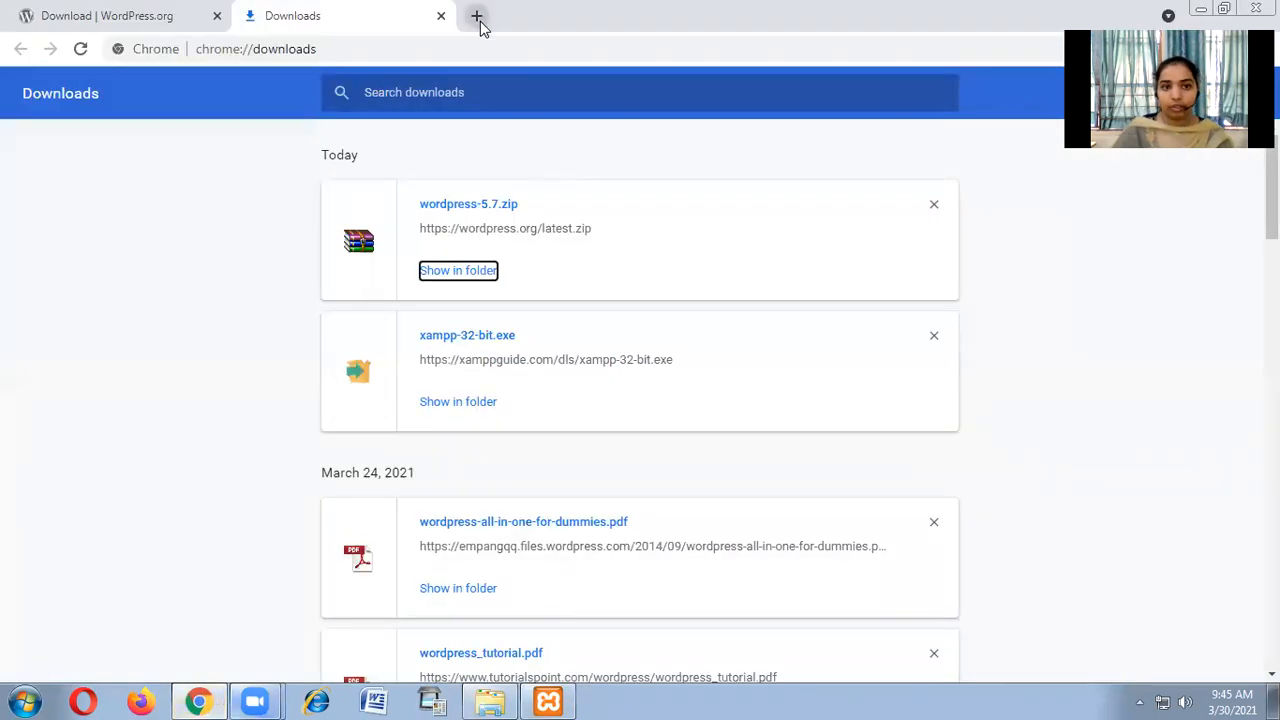
left_click(478, 17)
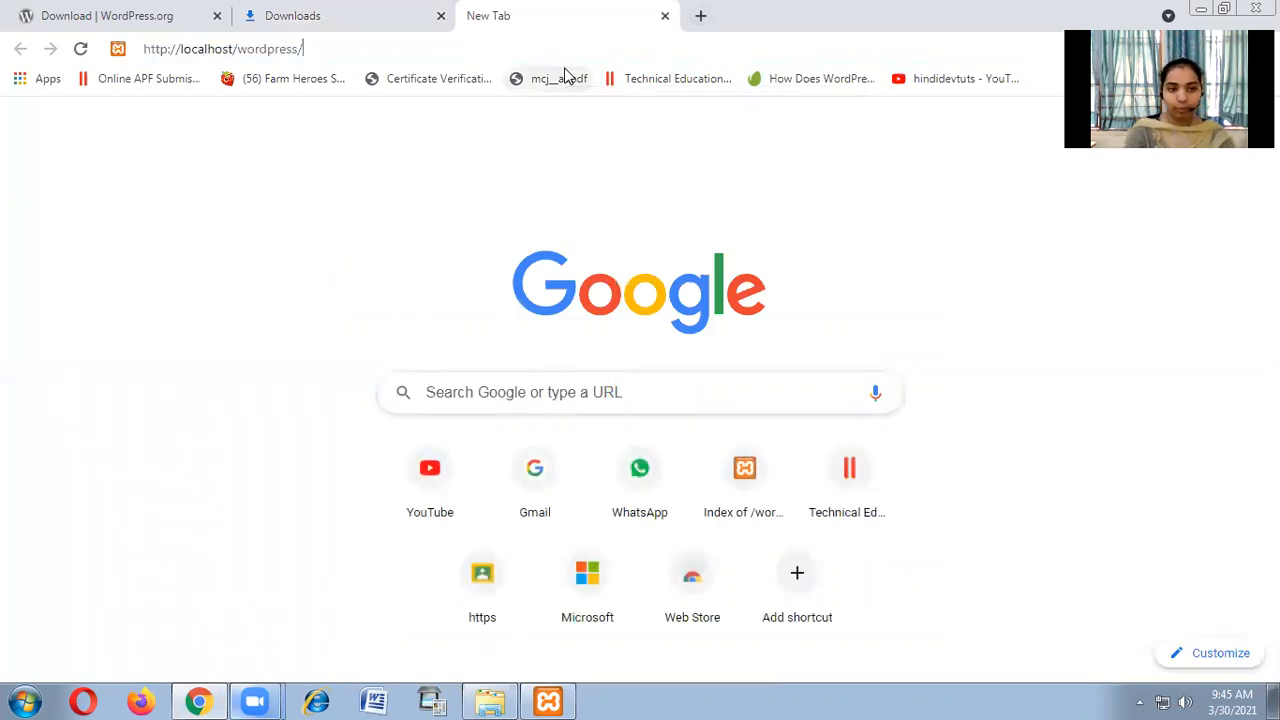
type("http://localhost/wordpress/")
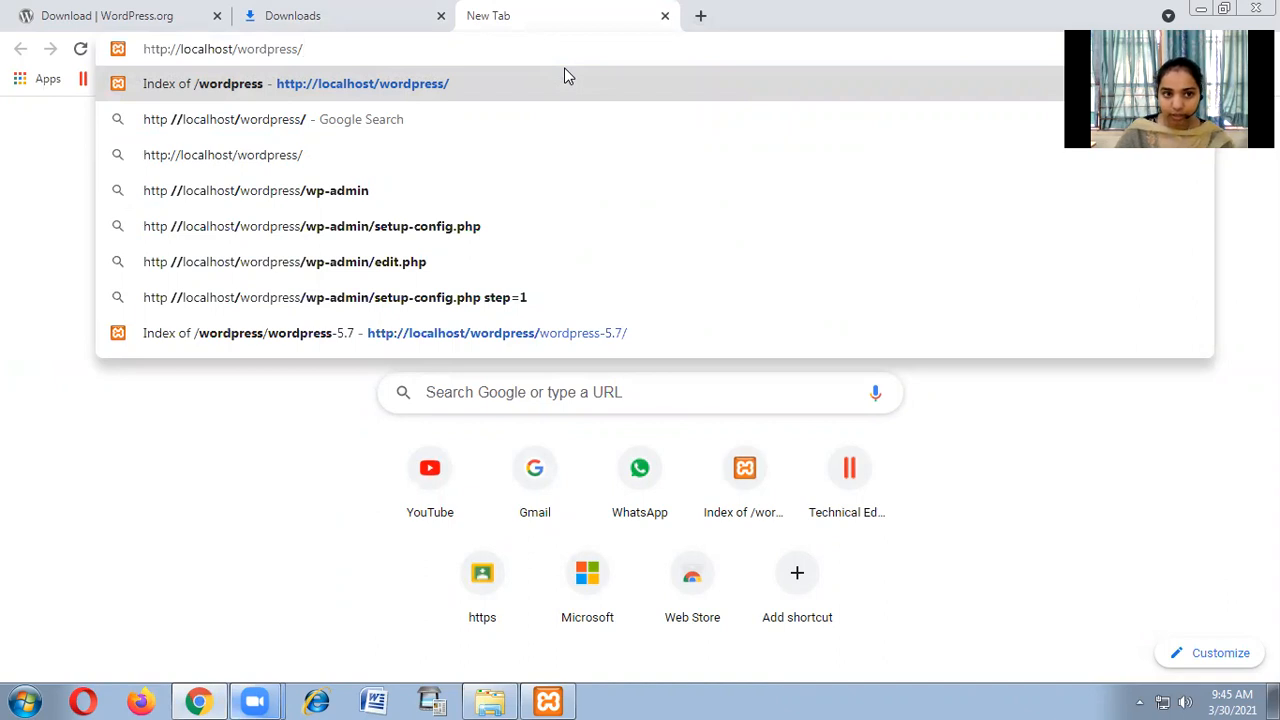
key("Return")
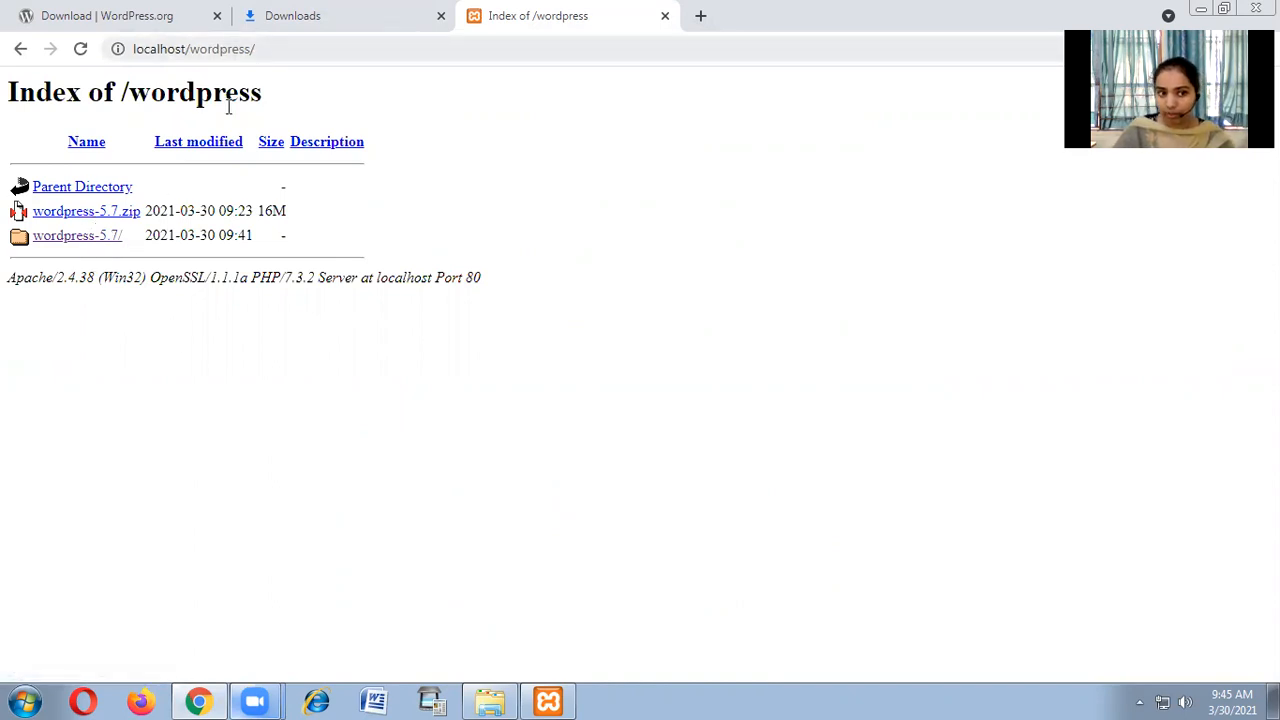
Return Explorer to the htdocs wordpress folder, select its items, and snap it to the right.
left_click(512, 695)
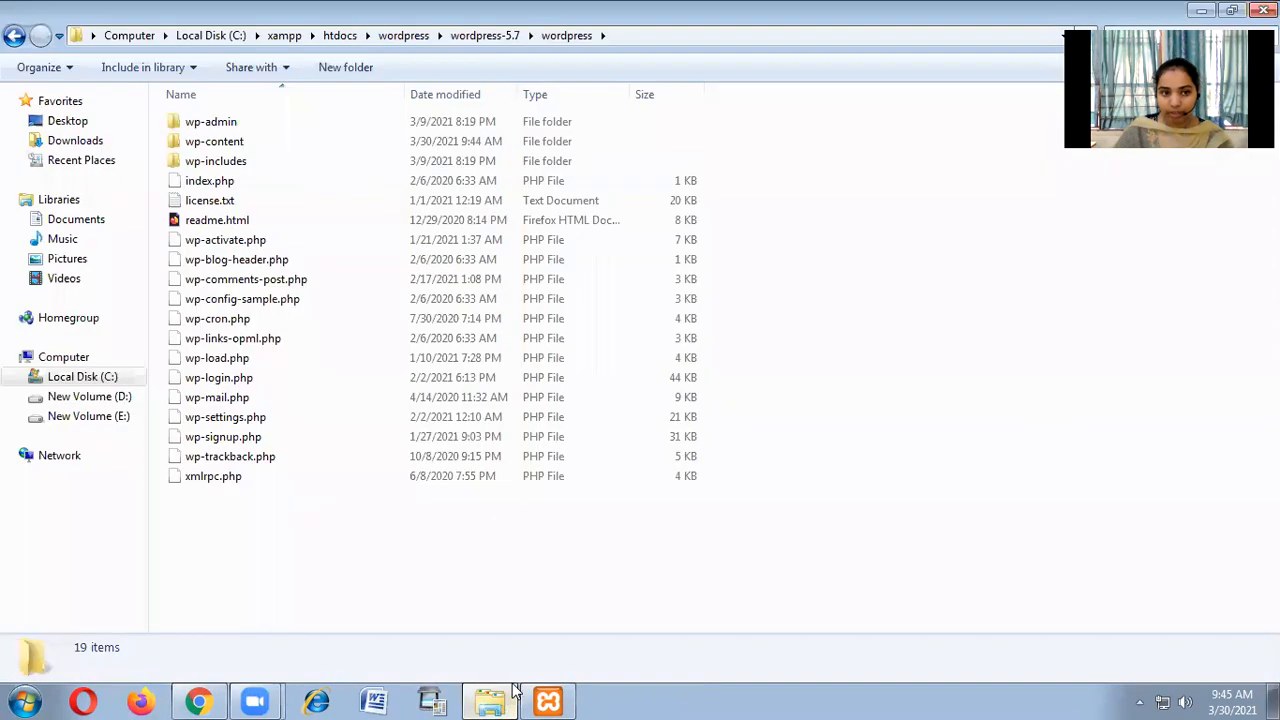
left_click(403, 35)
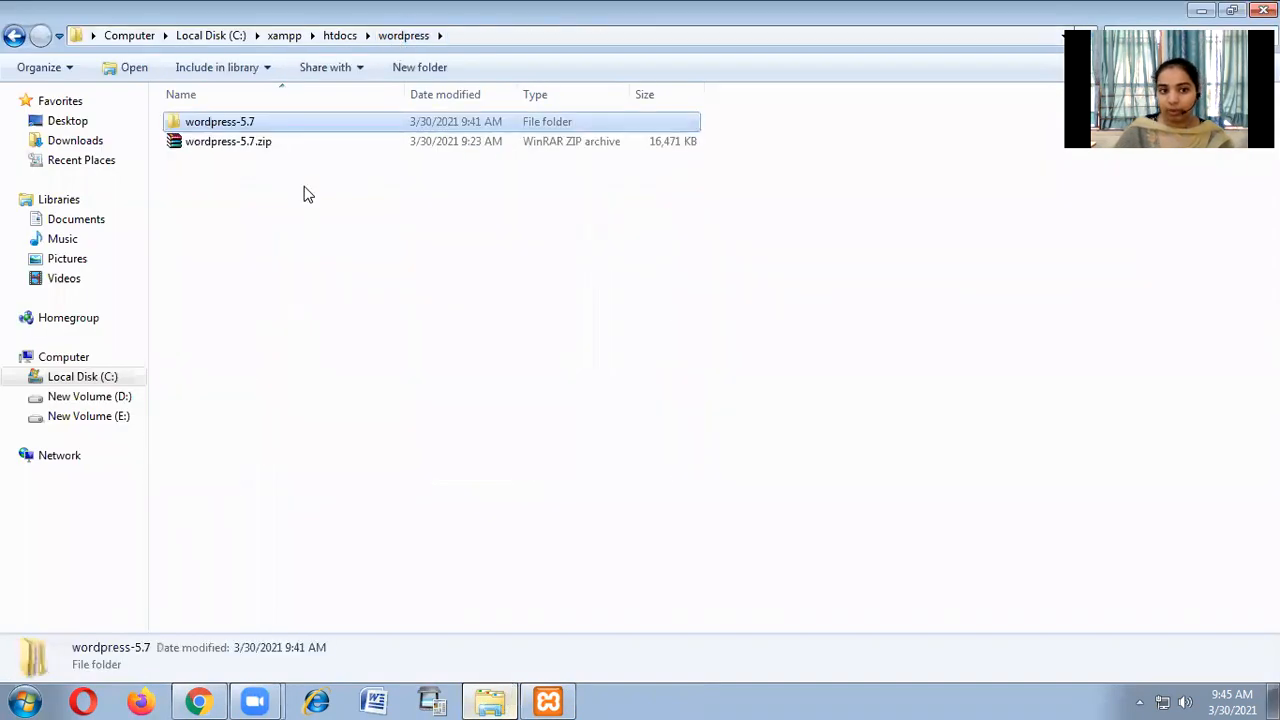
left_click(308, 141)
left_click(308, 121, "ctrl")
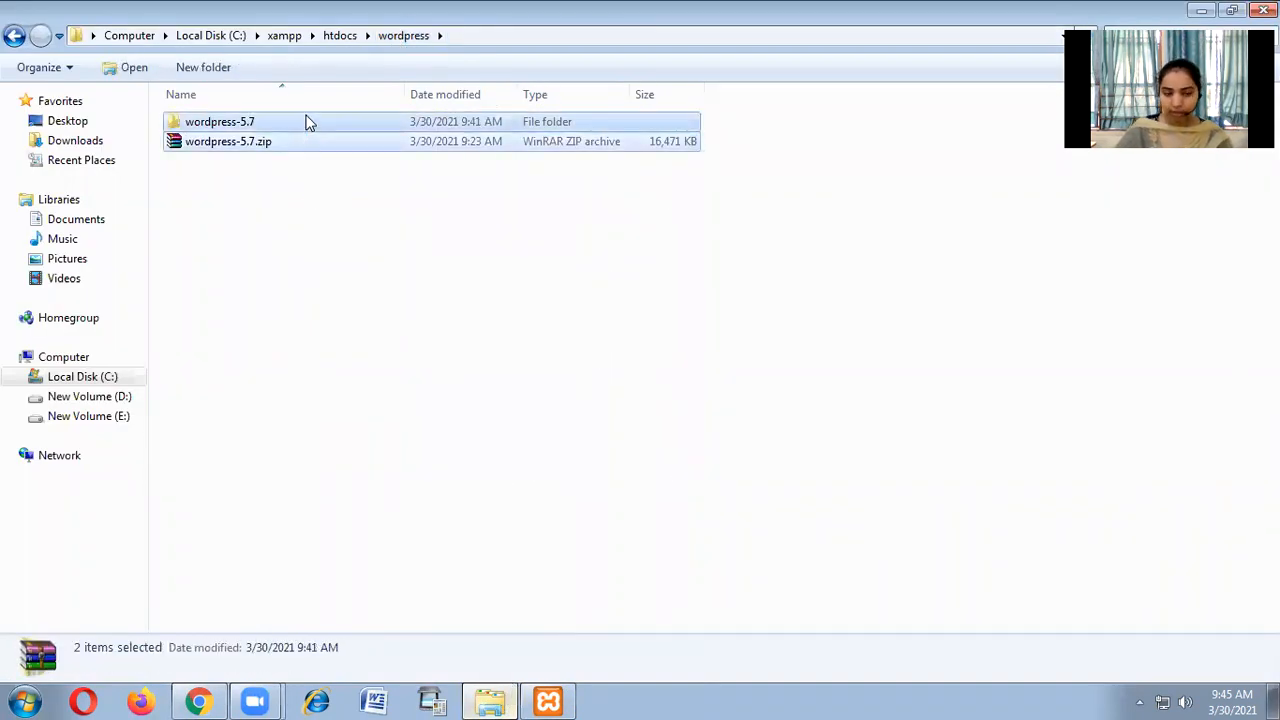
key("super+Right")
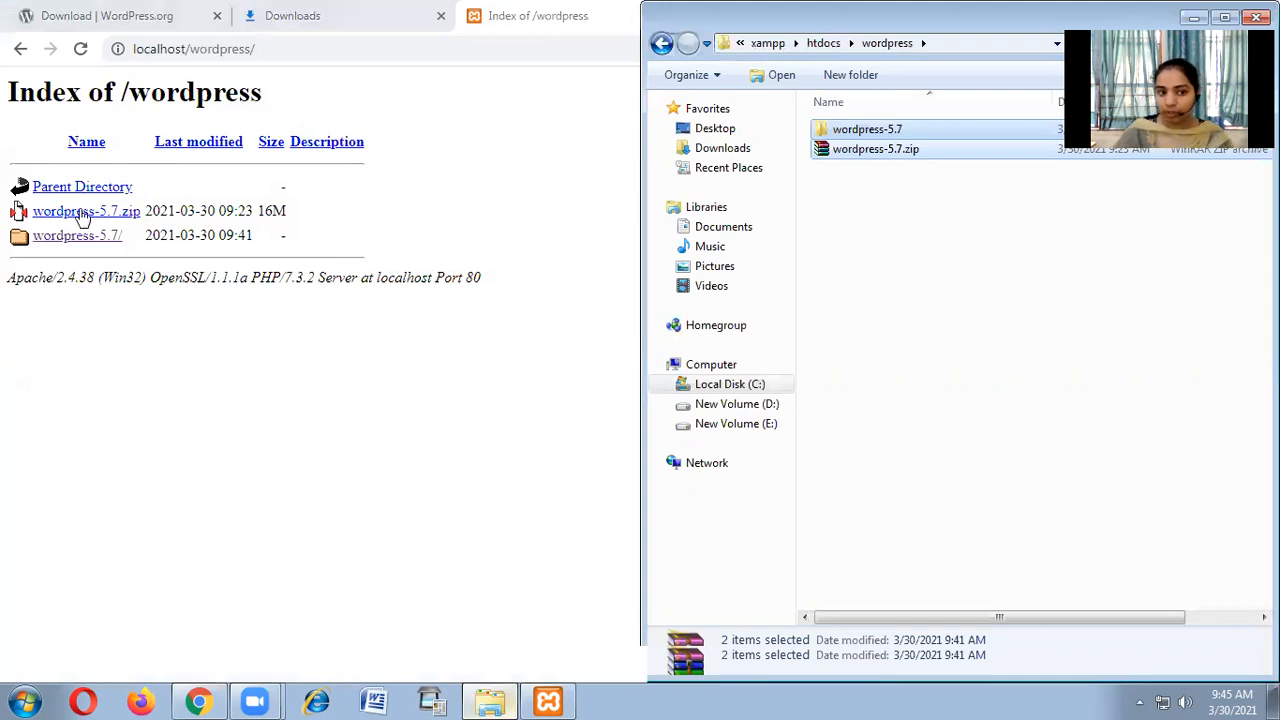
In Chrome, follow wordpress-5.7/ then wordpress/ to load the setup-config.php language page.
left_click(113, 351)
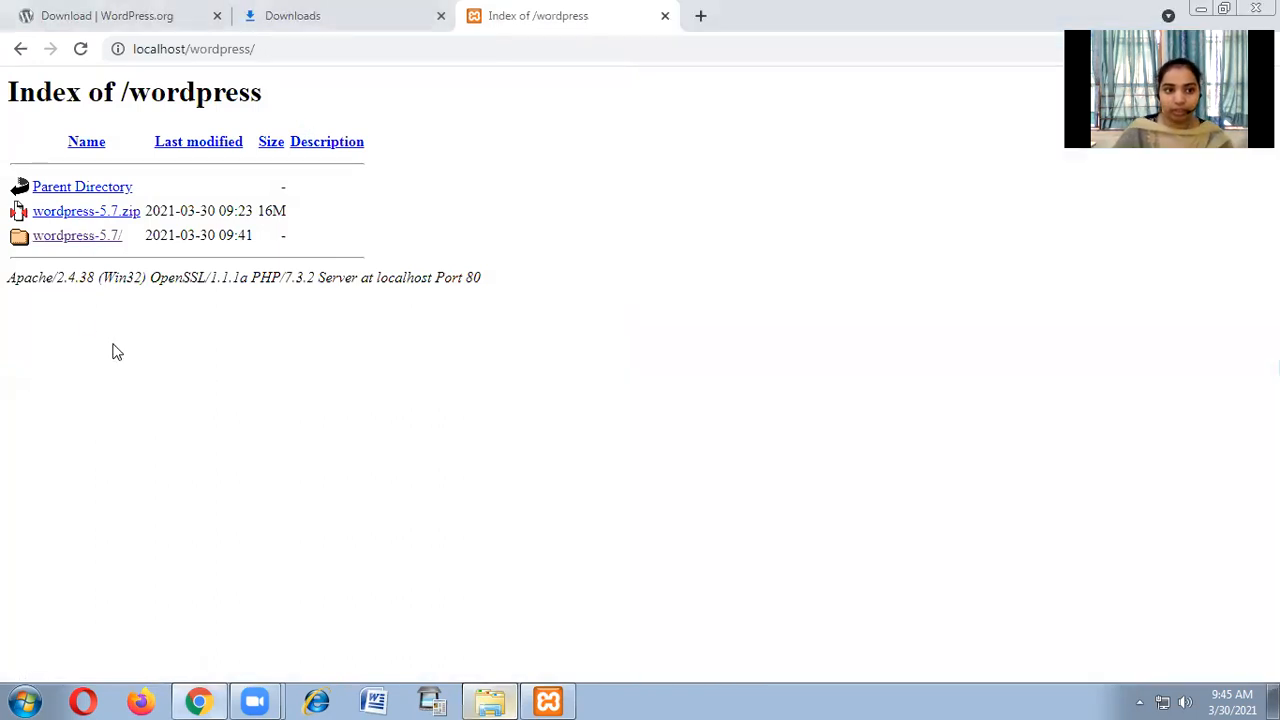
left_click(88, 238)
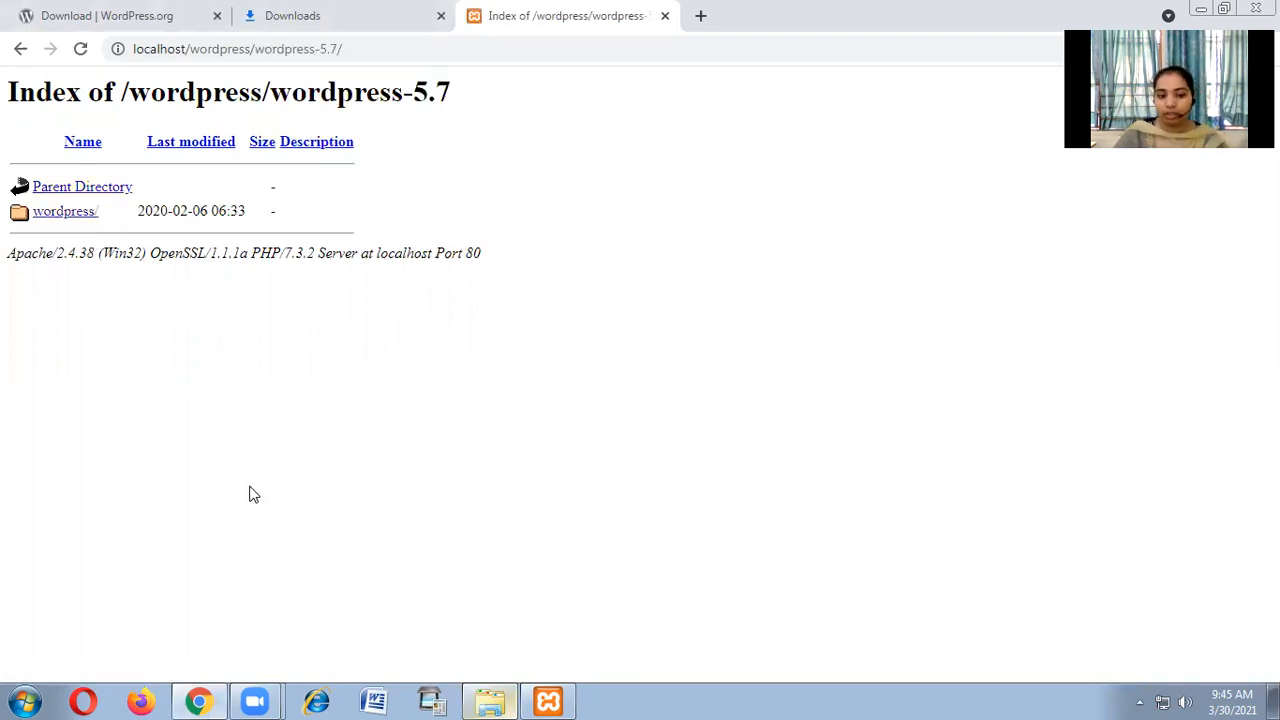
left_click(67, 217)
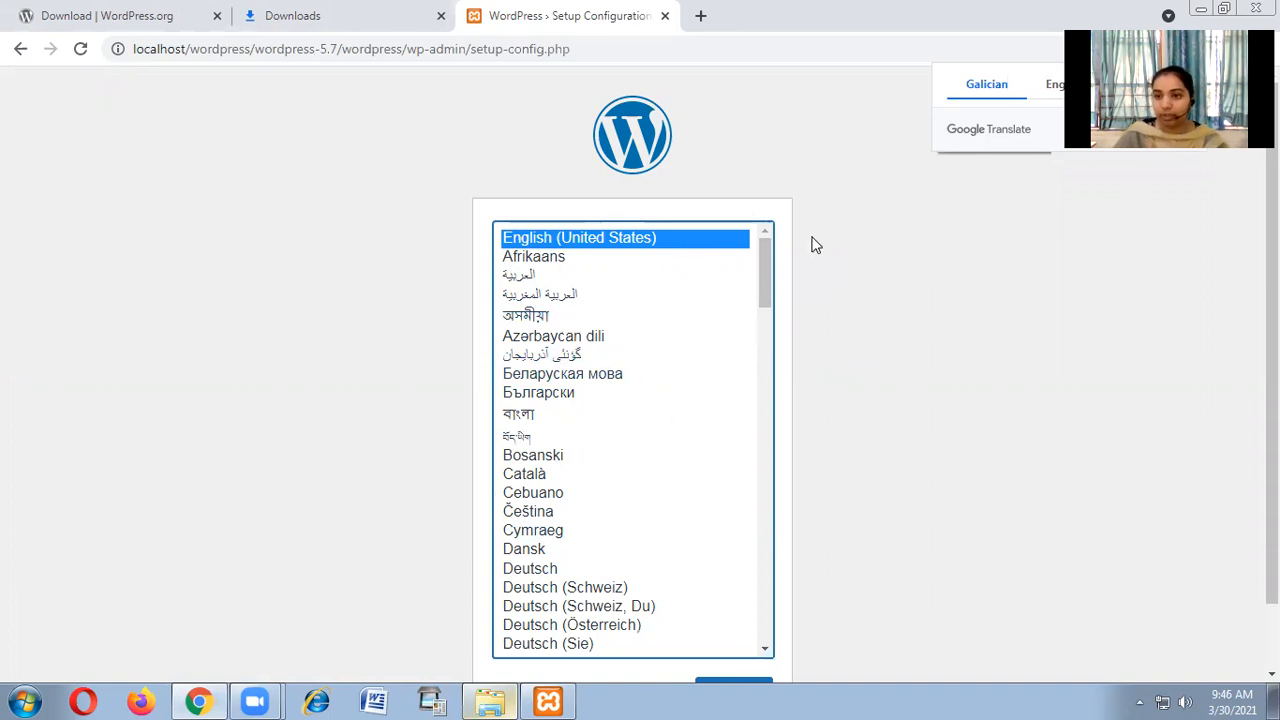
Dismiss the translation offer and continue setup with English (United States) as the language.
left_click(895, 367)
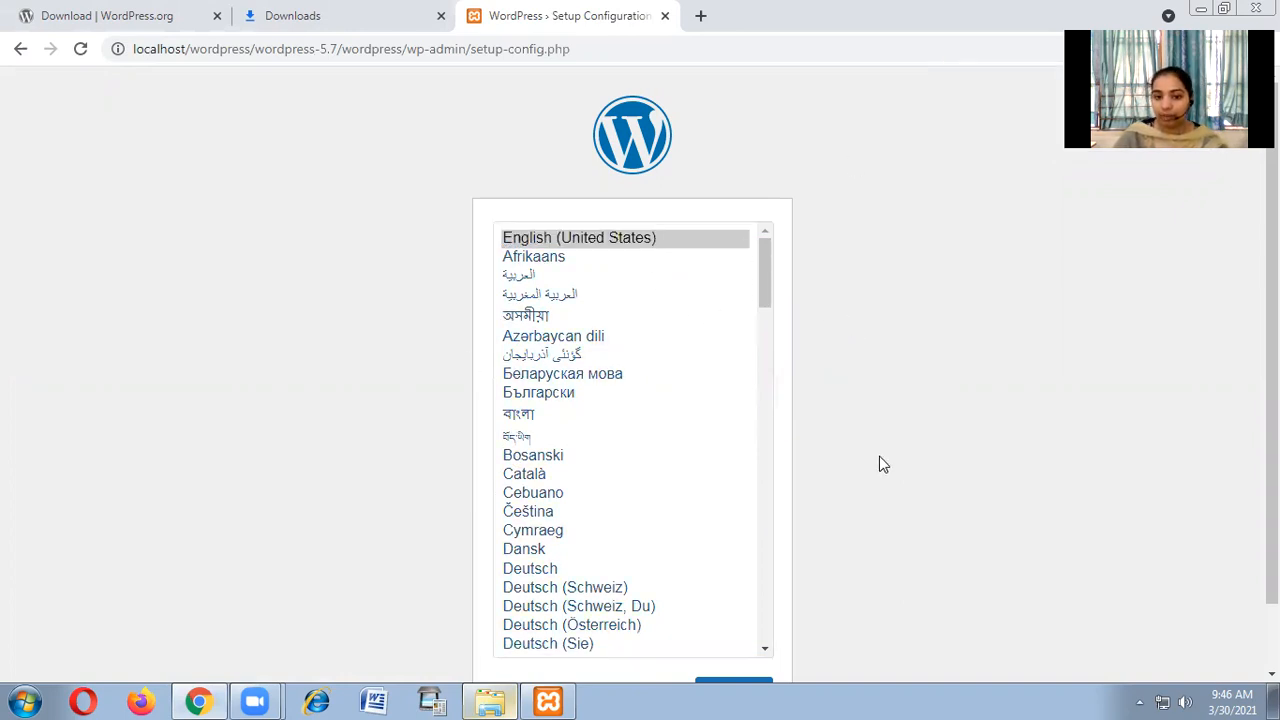
scroll(876, 420, "down", 2)
scroll(620, 410, "up", 2)
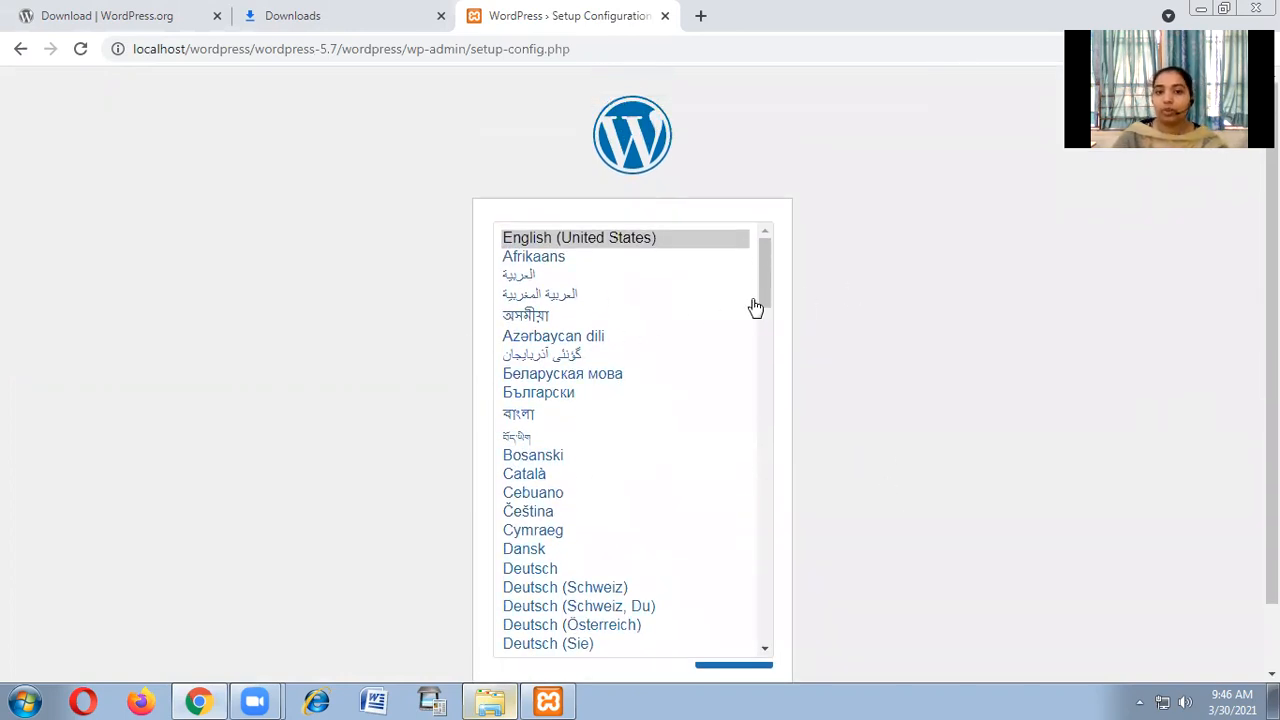
mouse_move(763, 258)
left_mouse_down()
mouse_move(781, 505)
mouse_move(771, 629)
mouse_move(786, 249)
left_mouse_up()
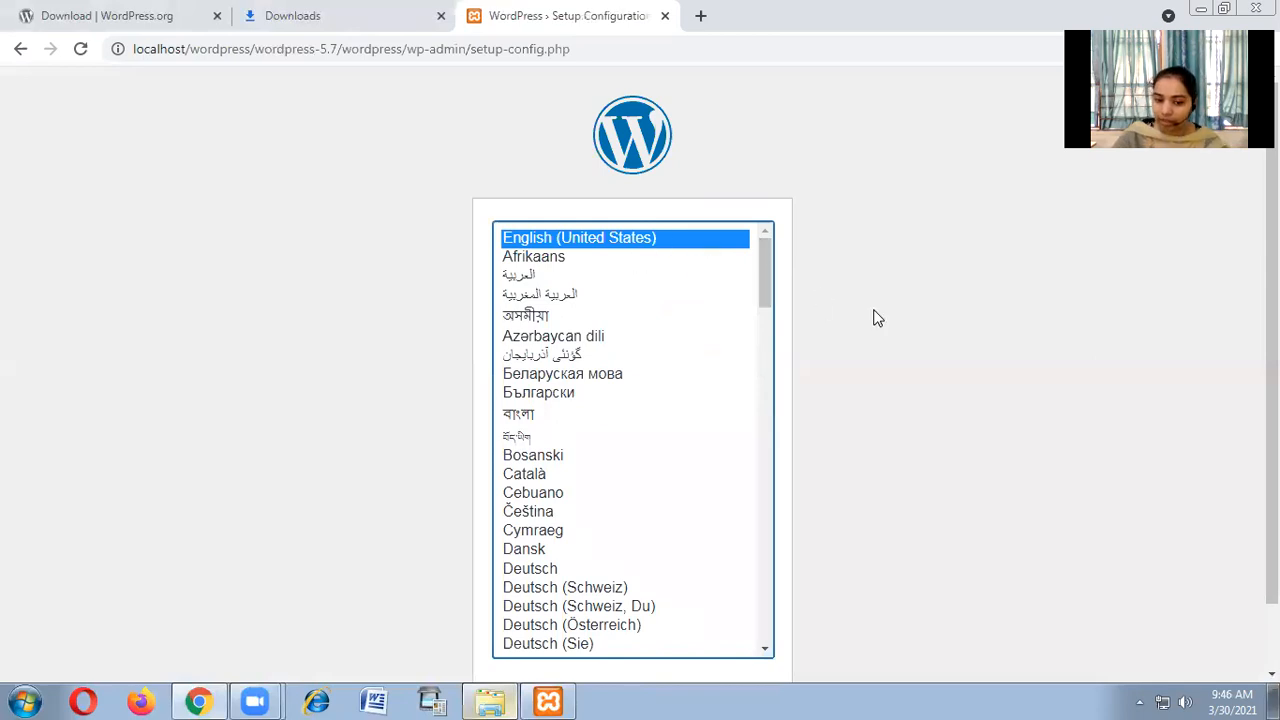
scroll(658, 459, "down", 6)
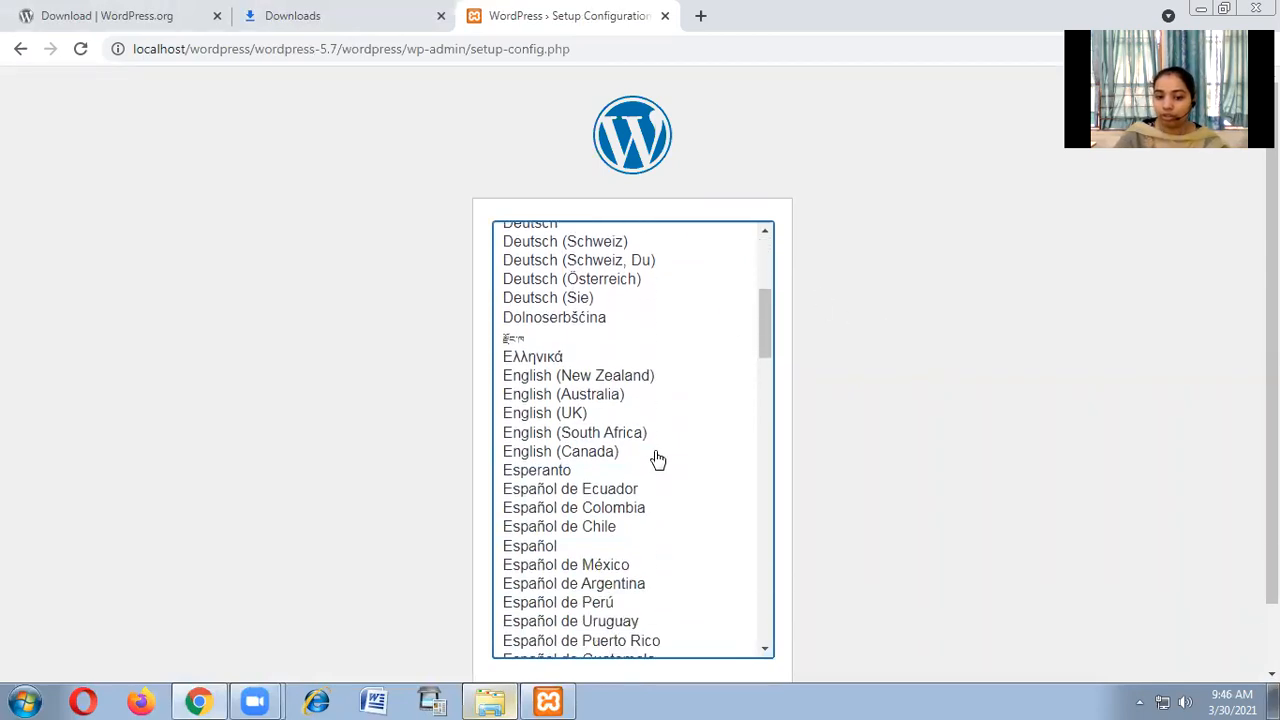
scroll(712, 448, "up", 6)
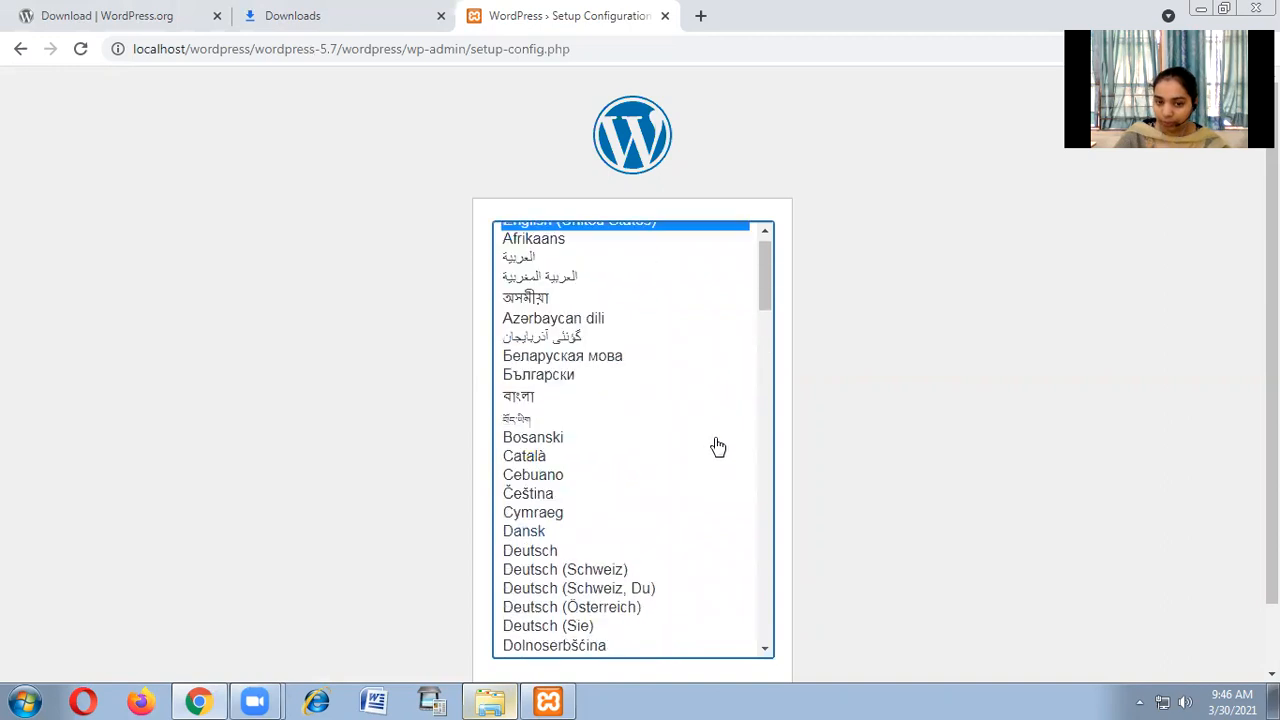
left_click(911, 304)
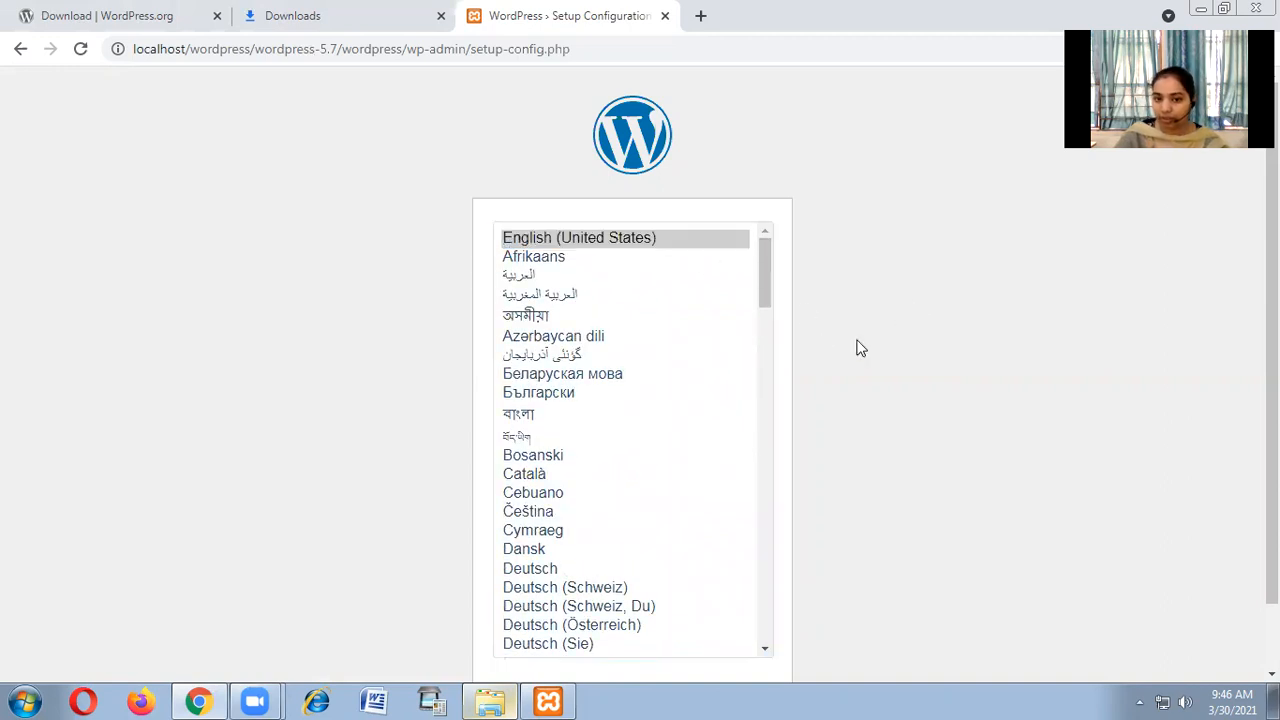
scroll(871, 363, "down", 1)
left_click(745, 617)
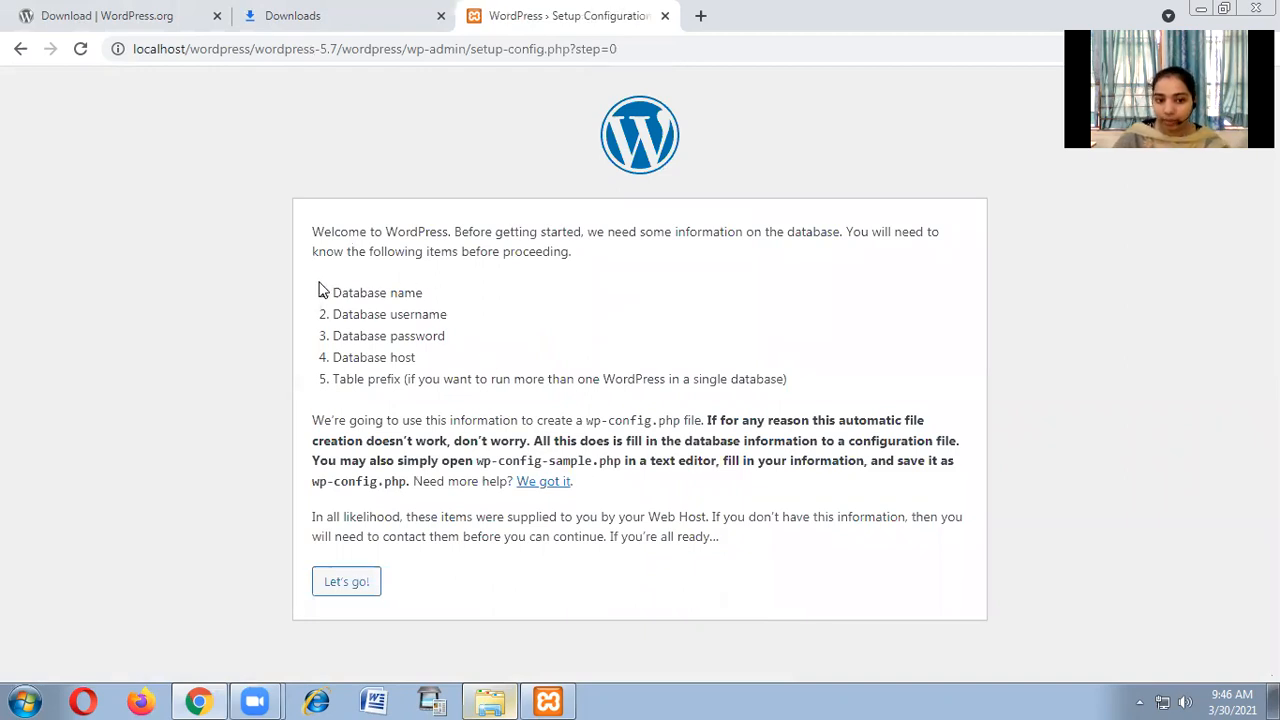
Review the required database details list, then choose Let's go! to reach the connection form.
left_click_drag(329, 297, 803, 386)
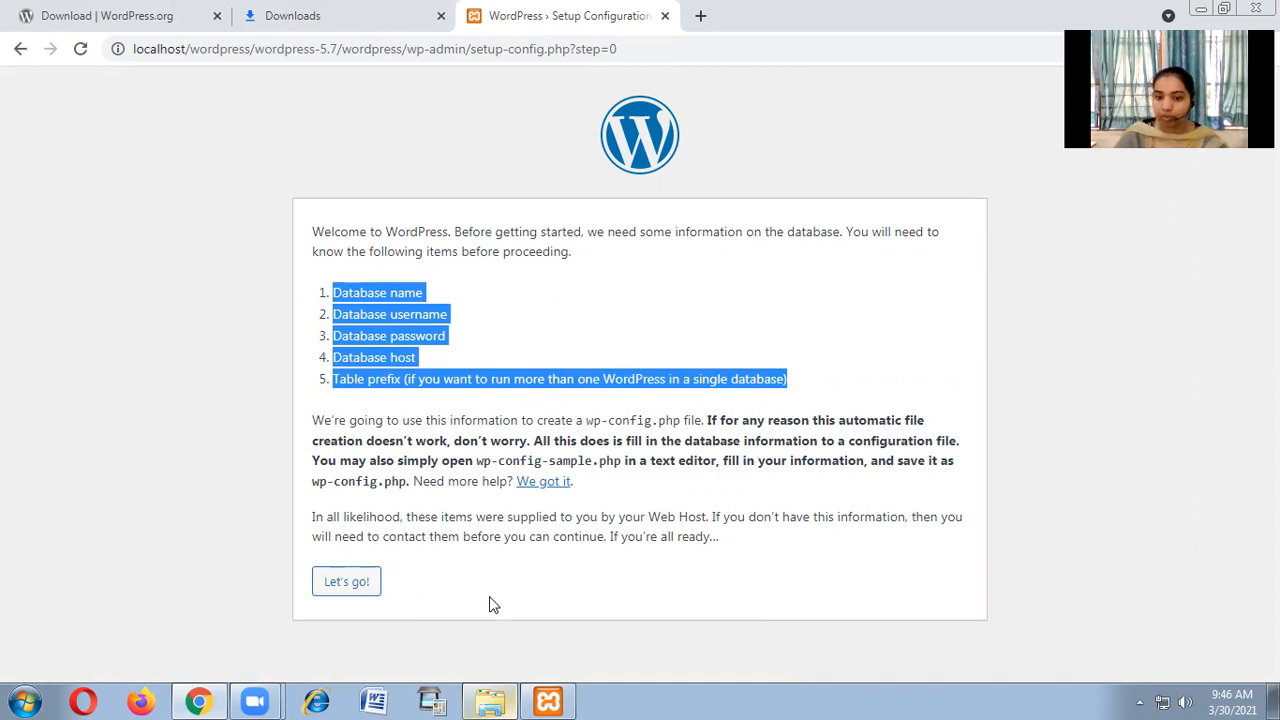
left_click(340, 583)
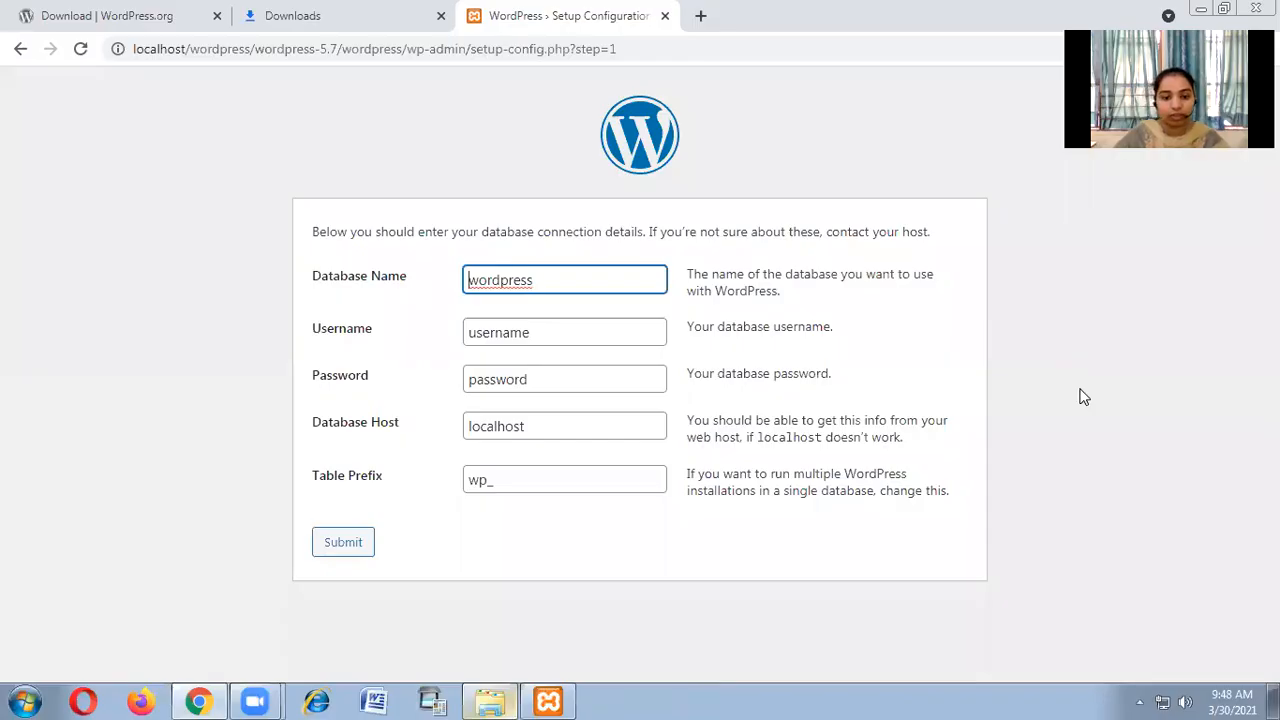
Enter root as username, clear the password, keep localhost and wp_, and submit.
left_click_drag(549, 280, 443, 286)
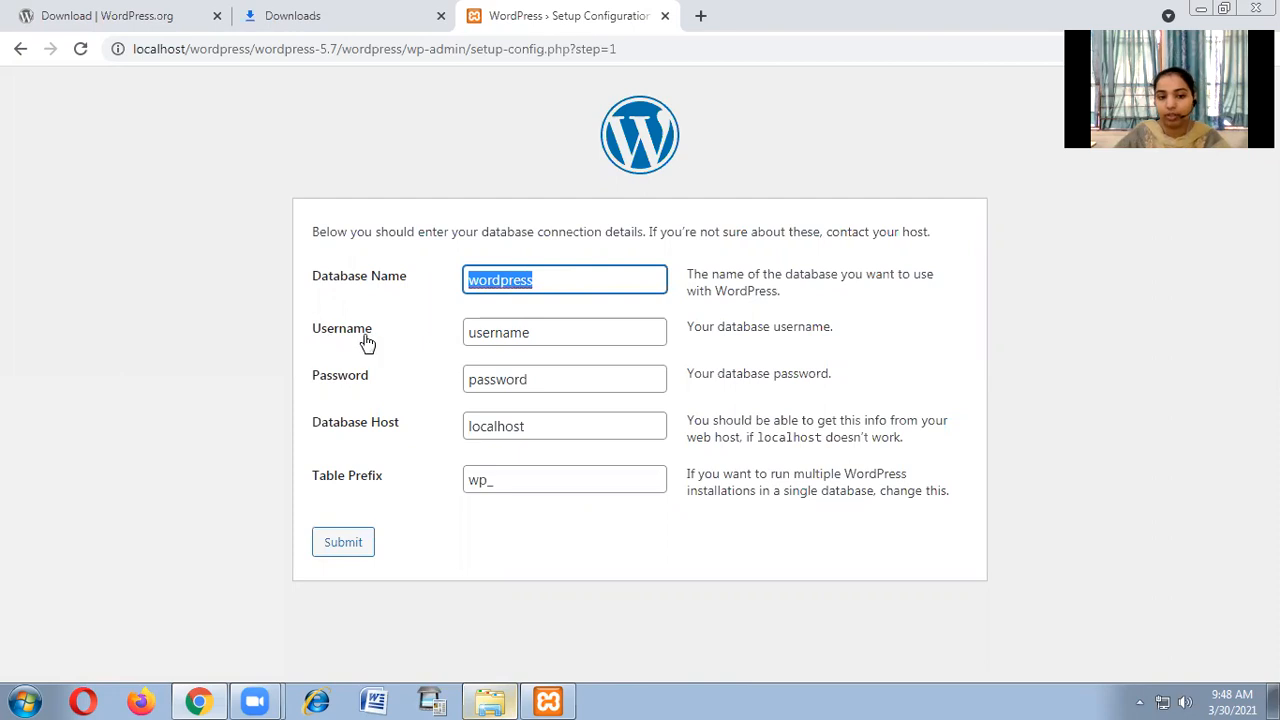
left_click_drag(539, 327, 462, 340)
type("root")
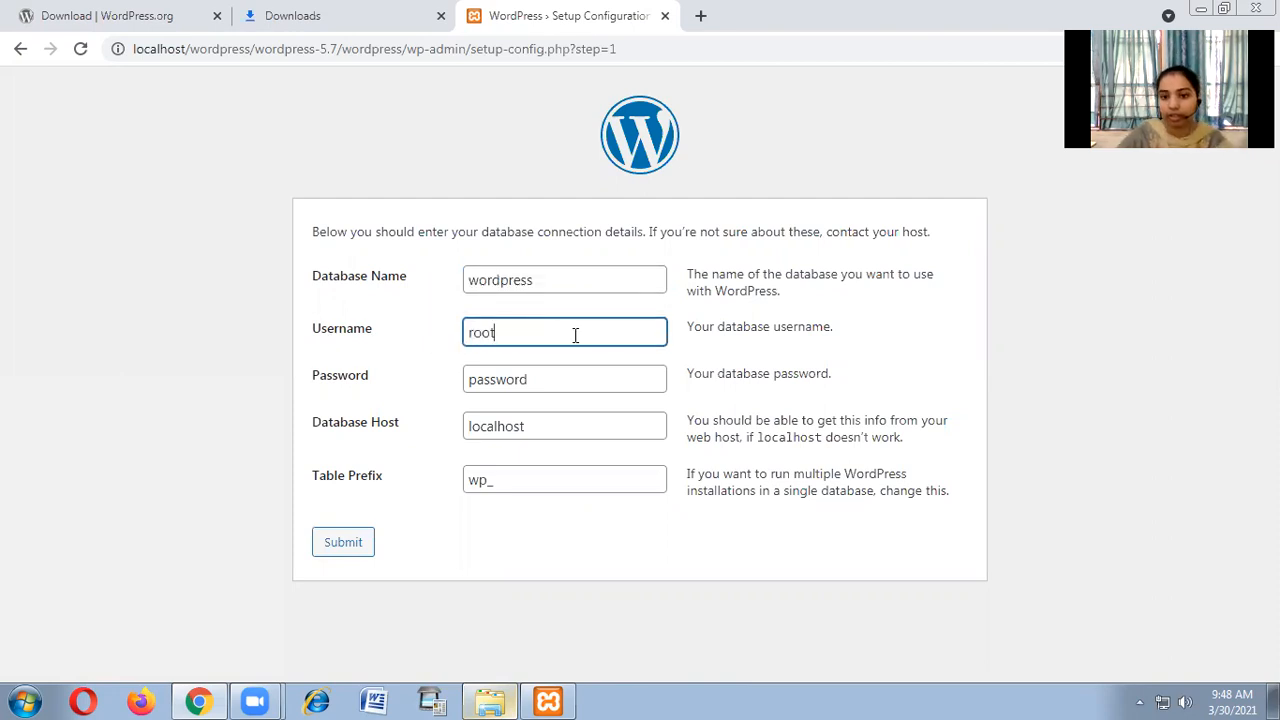
left_click_drag(558, 382, 462, 383)
key("BackSpace")
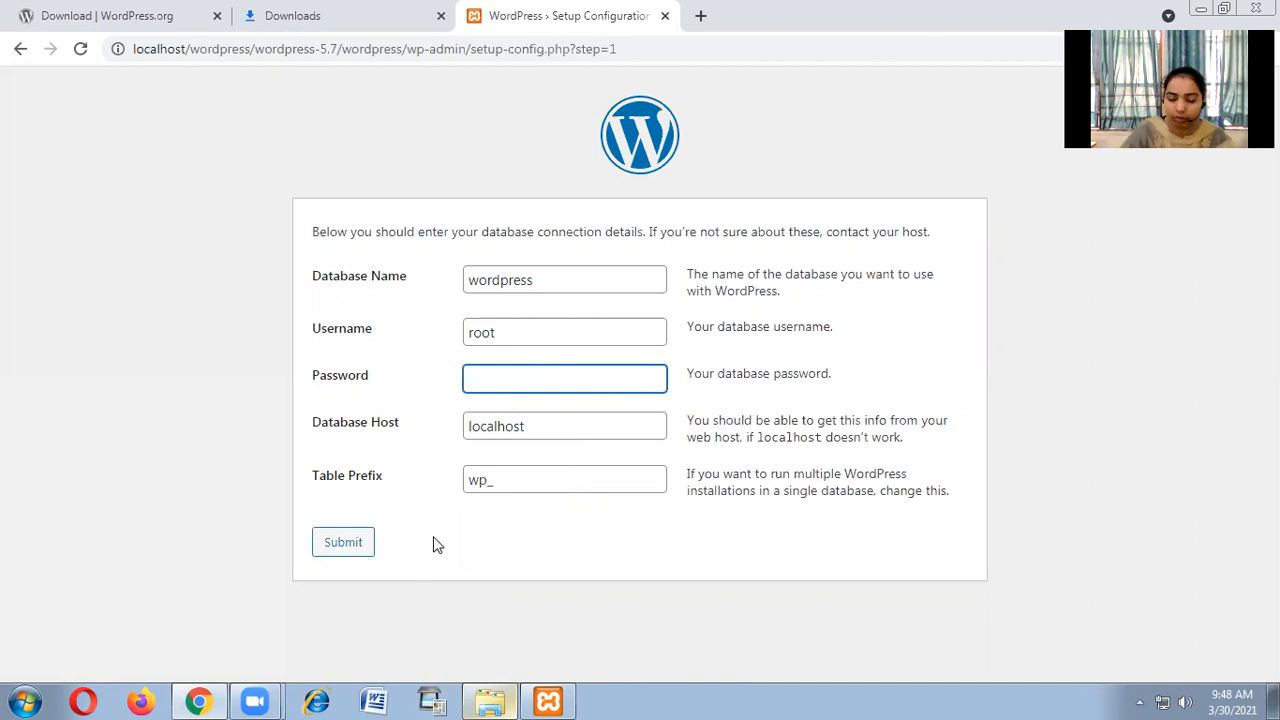
left_click_drag(534, 429, 462, 437)
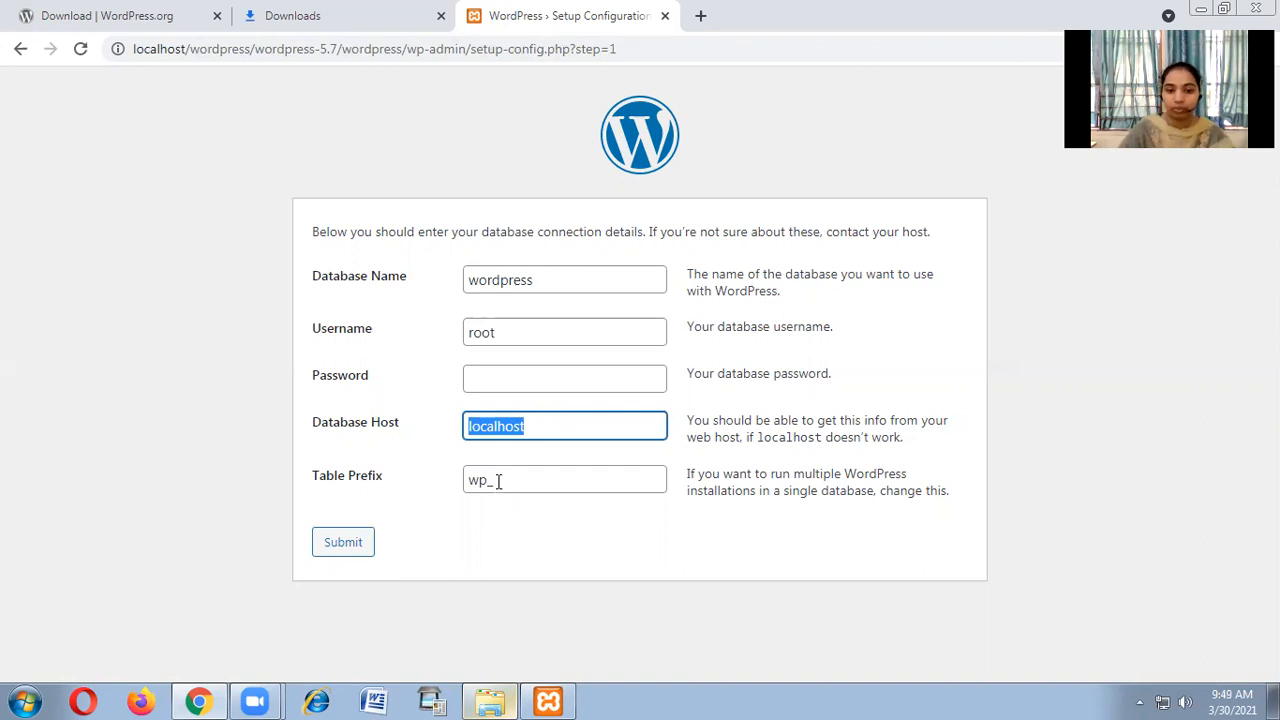
key("Tab")
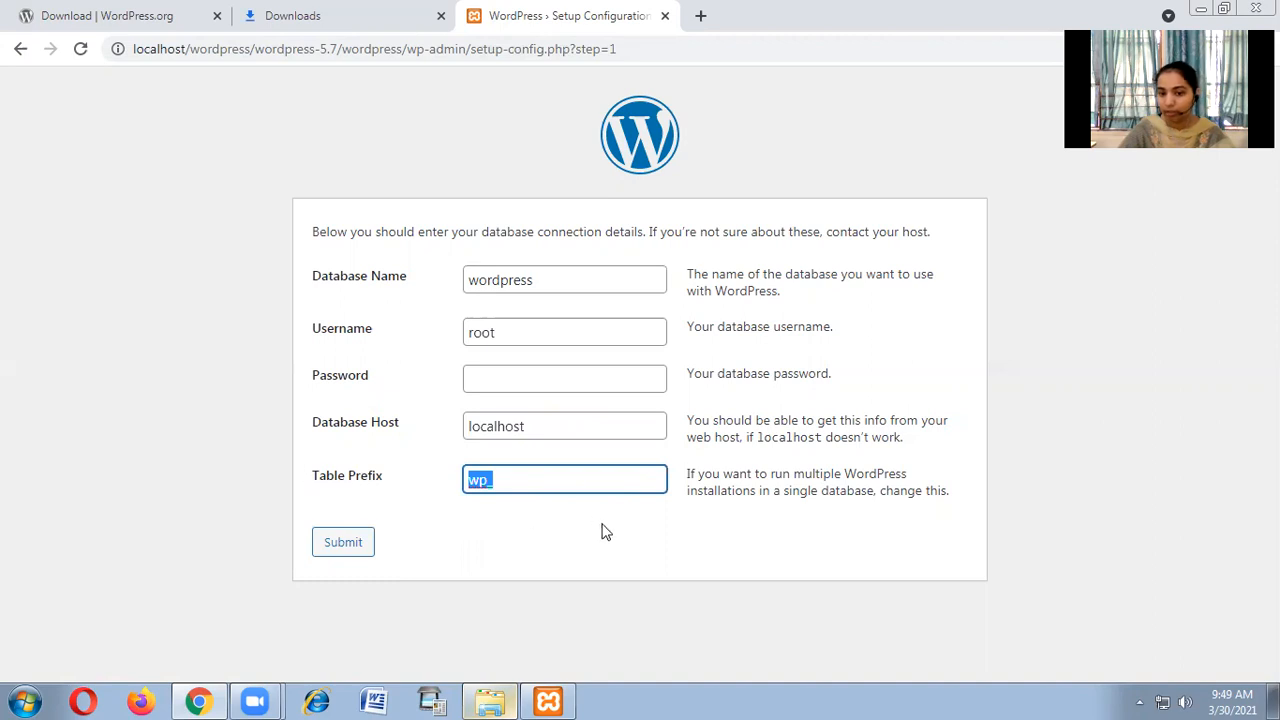
left_click(543, 548)
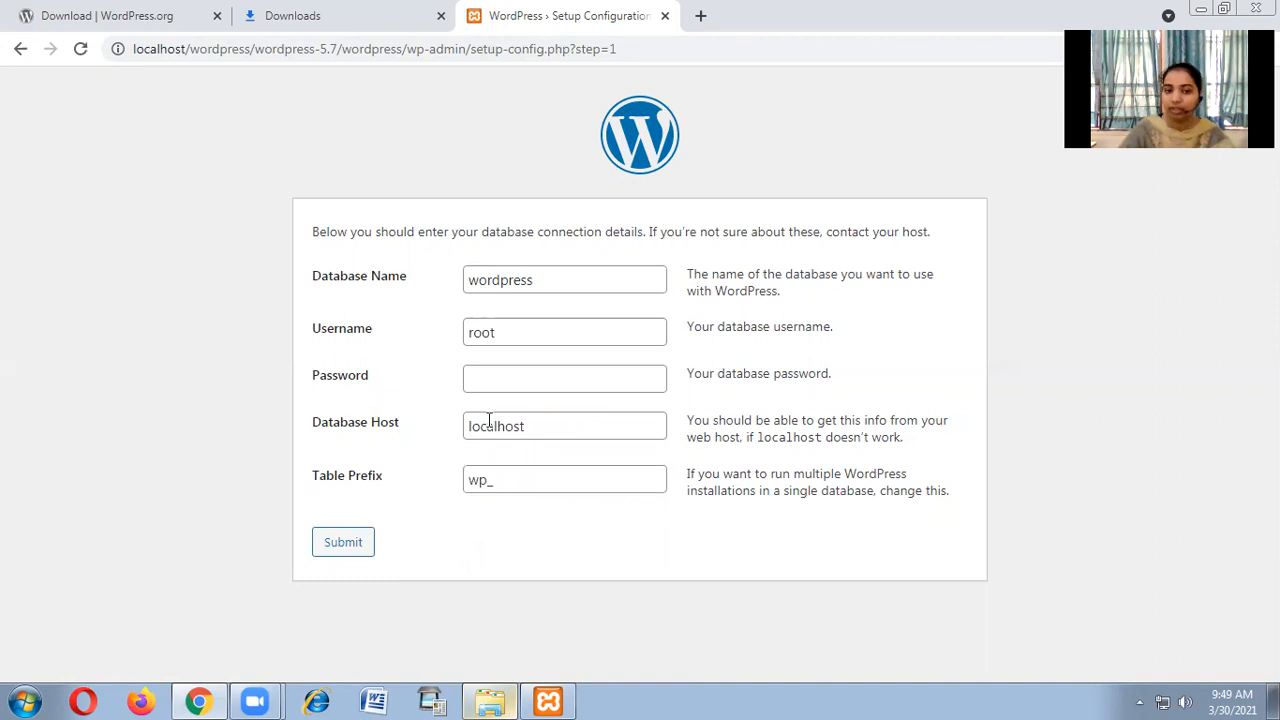
left_click(352, 550)
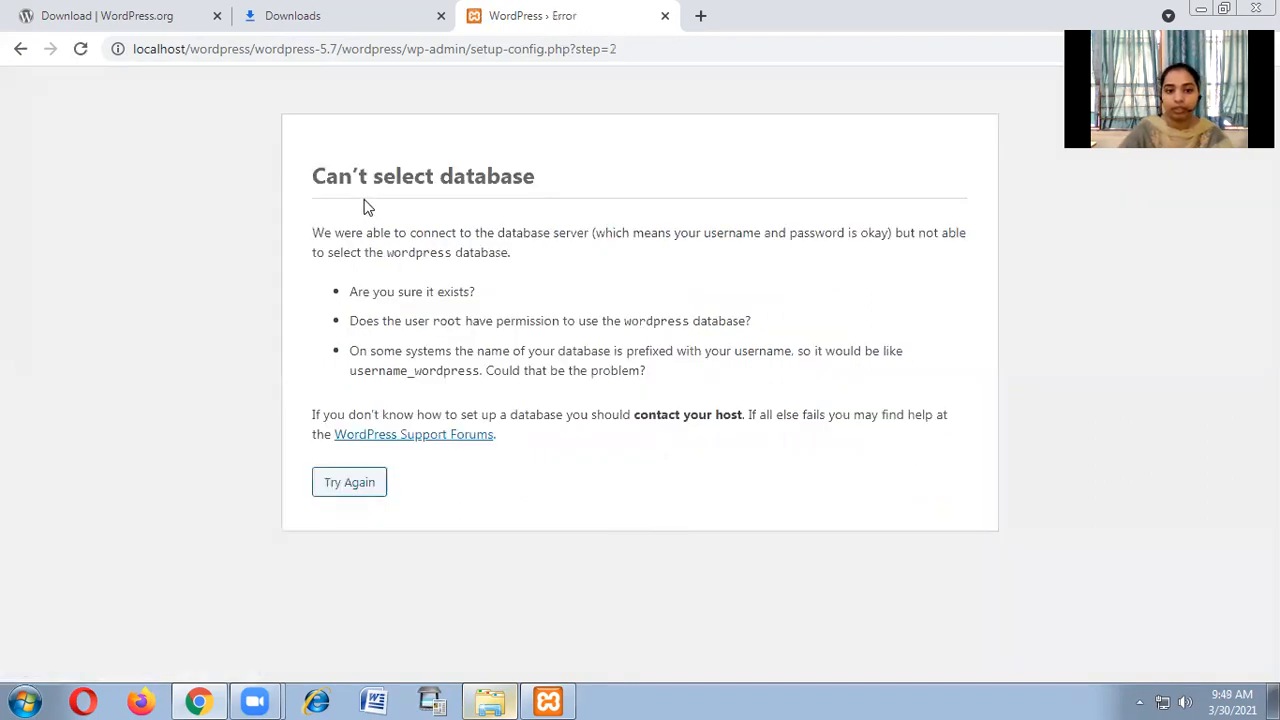
Return from the database error to the connection form still holding wordpress, root, localhost and wp_.
left_click(349, 488)
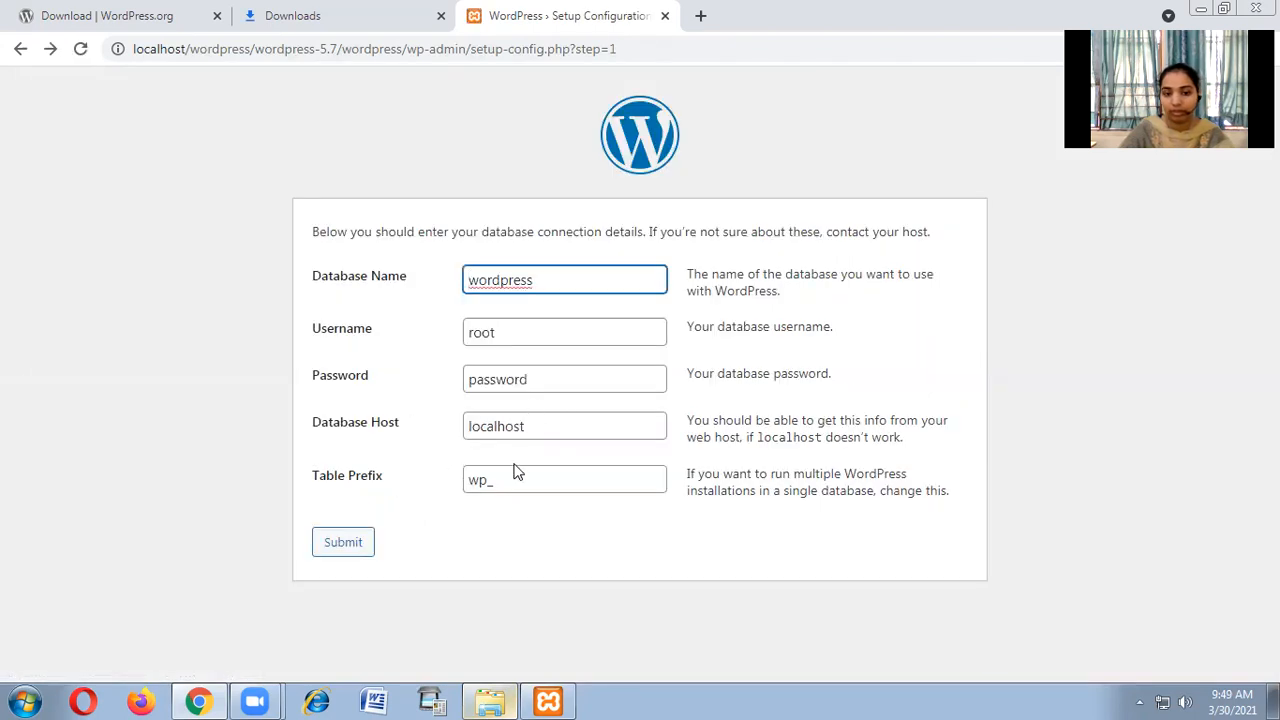
left_click_drag(543, 278, 457, 280)
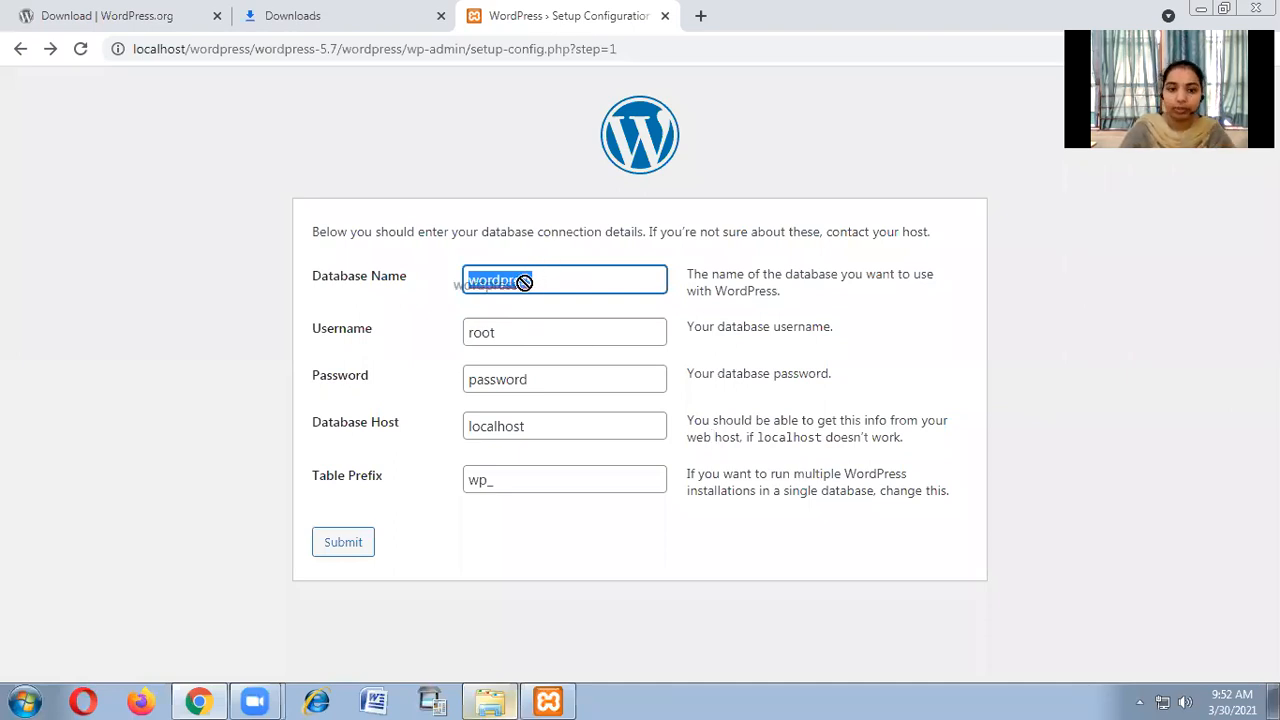
left_click(564, 282)
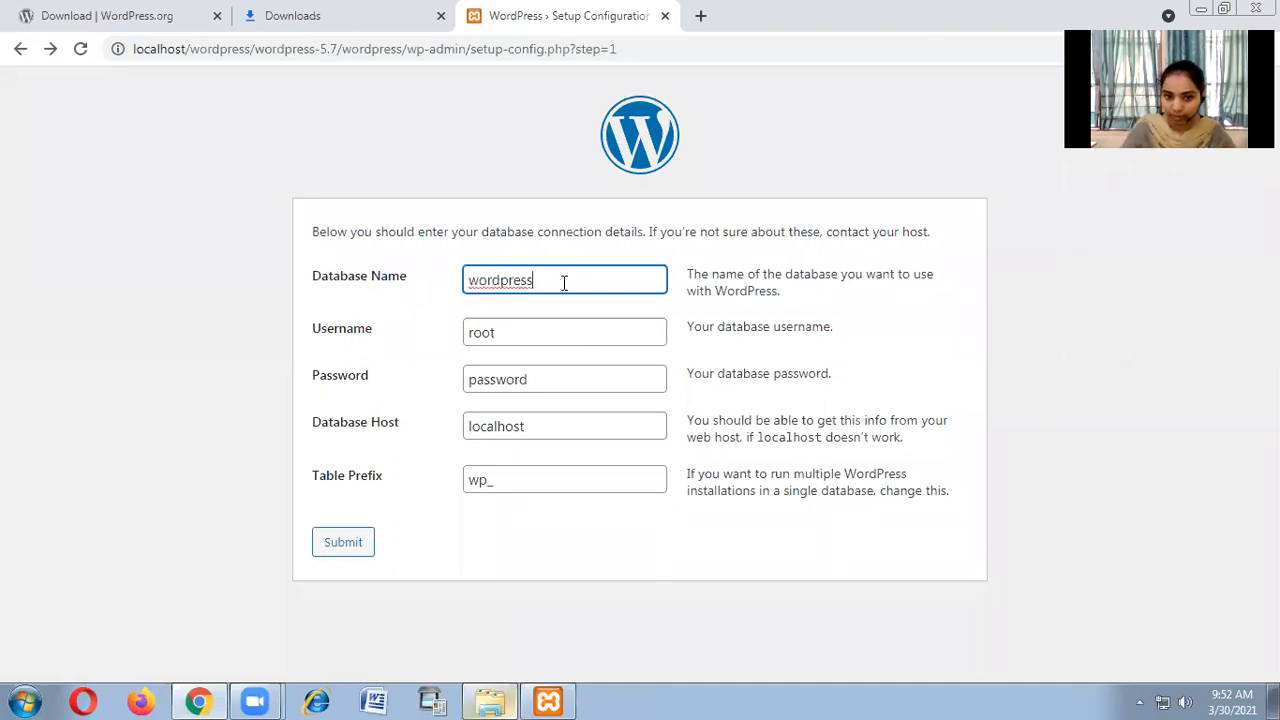
Load localhost/phpmyadmin/ in a new Chrome tab.
left_click(701, 16)
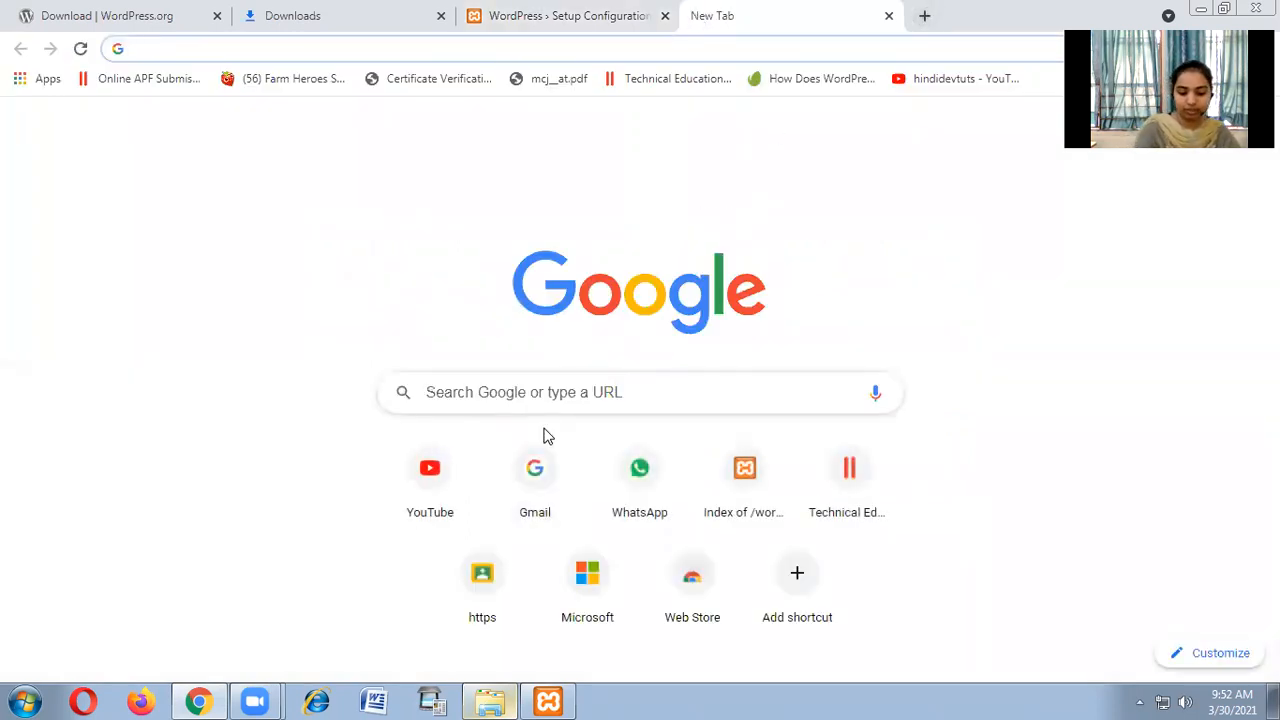
type("local")
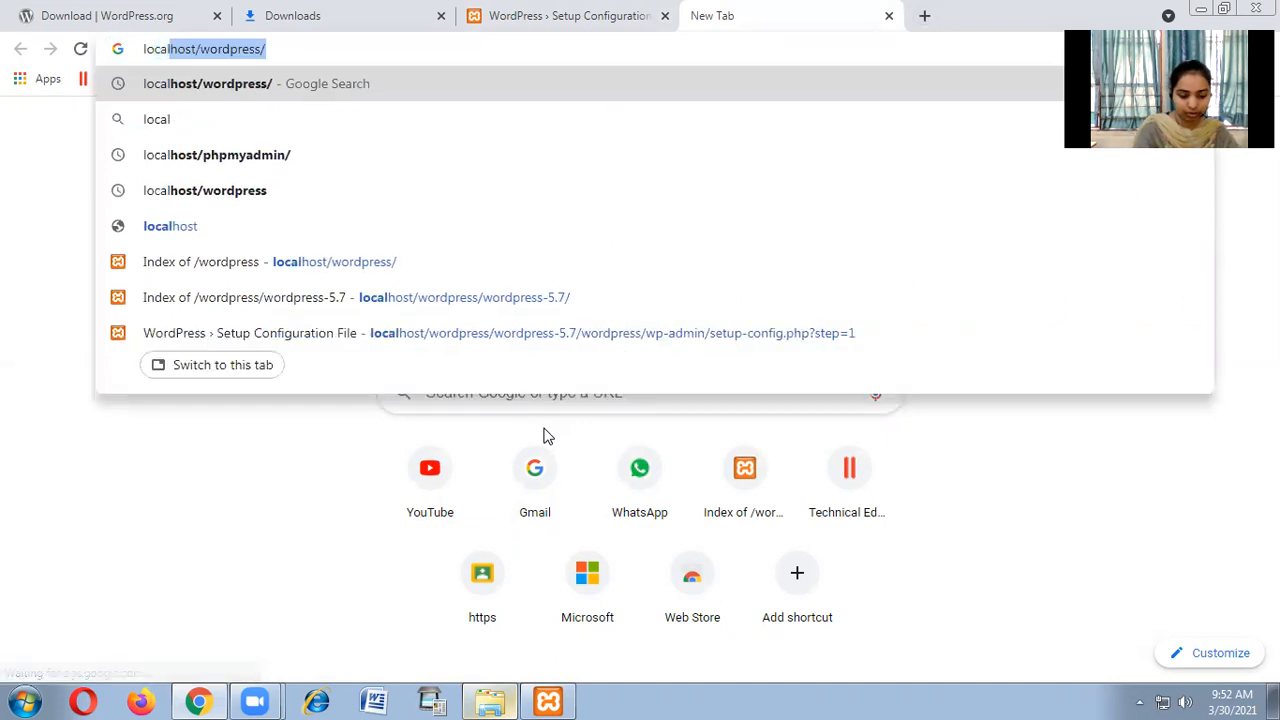
type("host/phpmyadmin/")
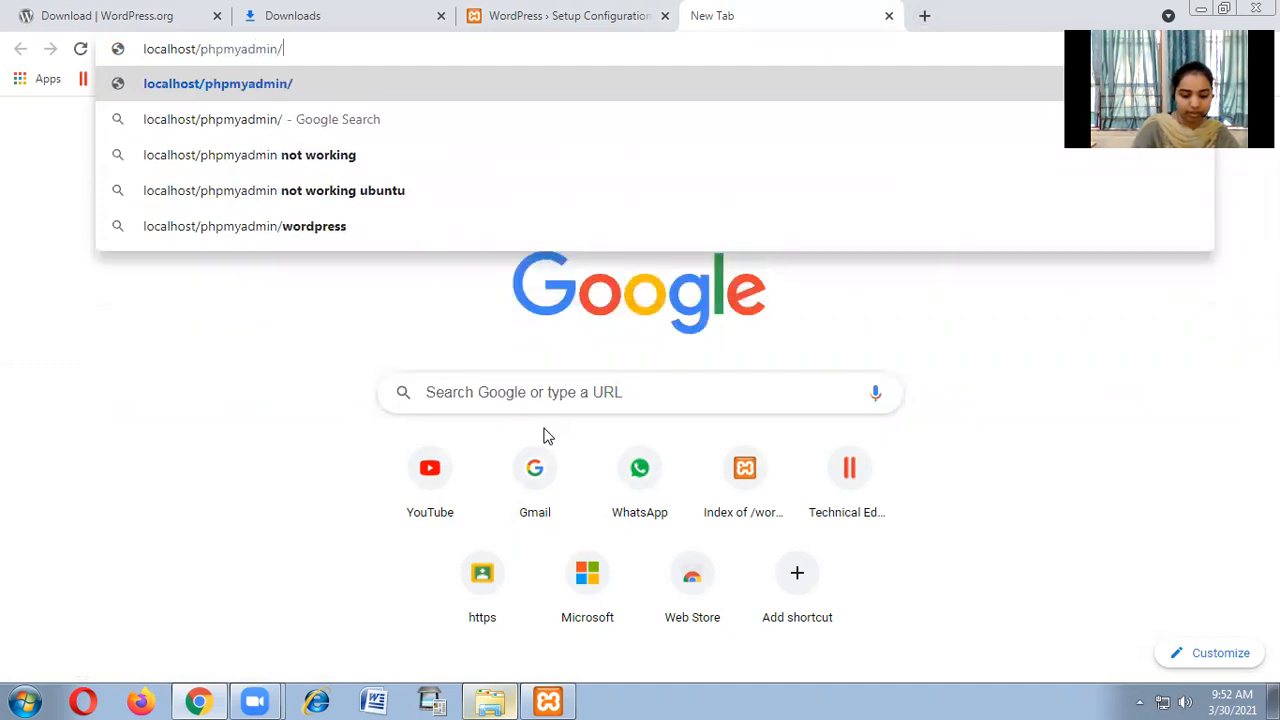
key("Return")
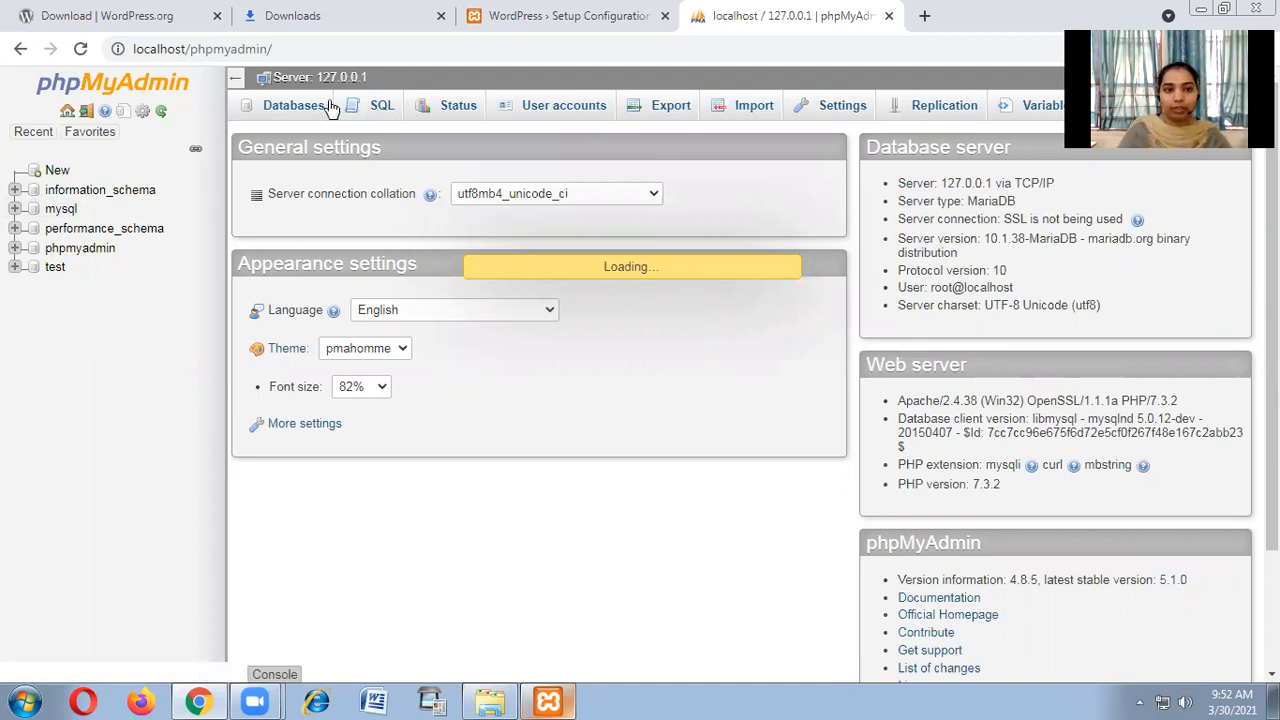
Copy 'wordpress' from the setup form into phpMyAdmin's new database name field.
left_click(281, 117)
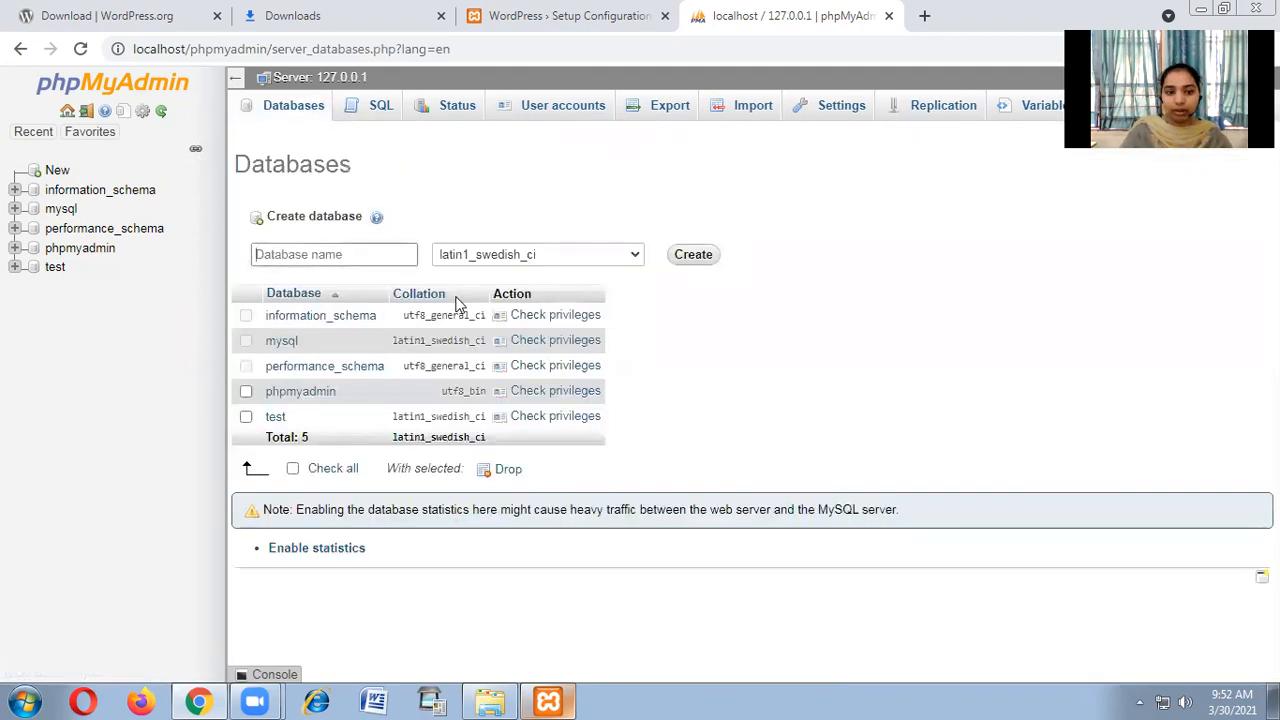
left_click(577, 12)
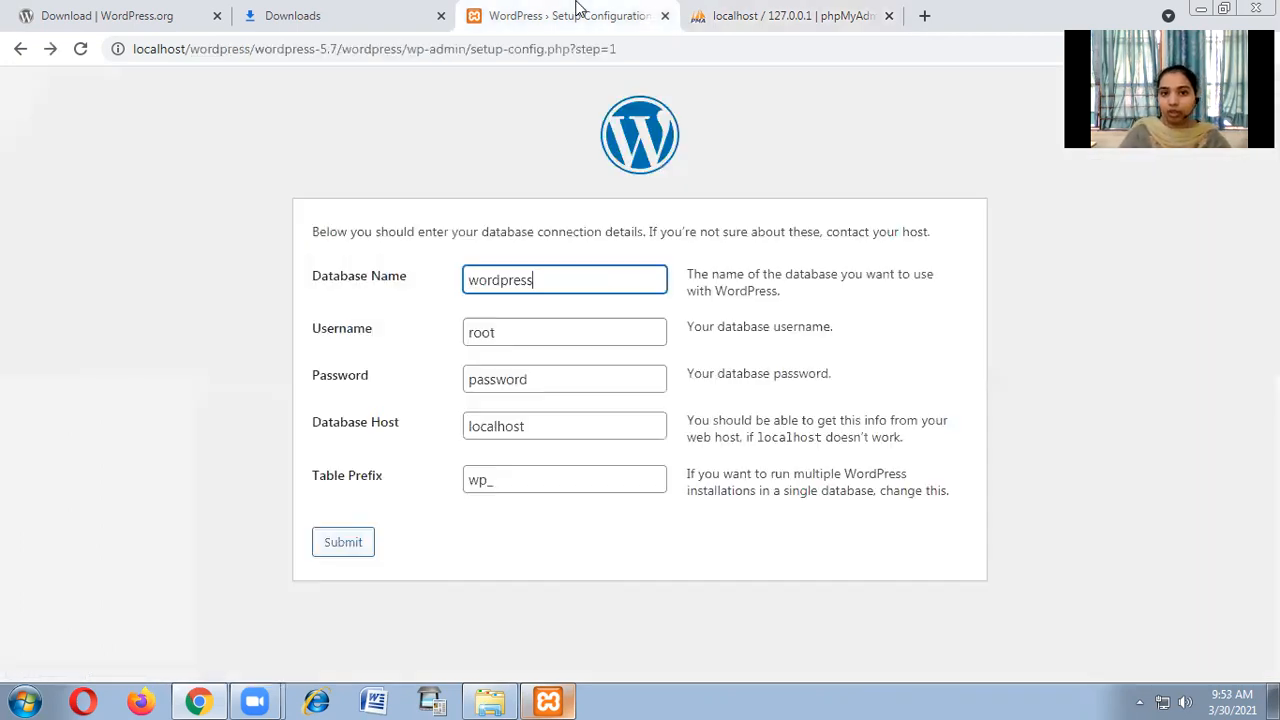
left_click_drag(543, 283, 408, 258)
key("ctrl+c")
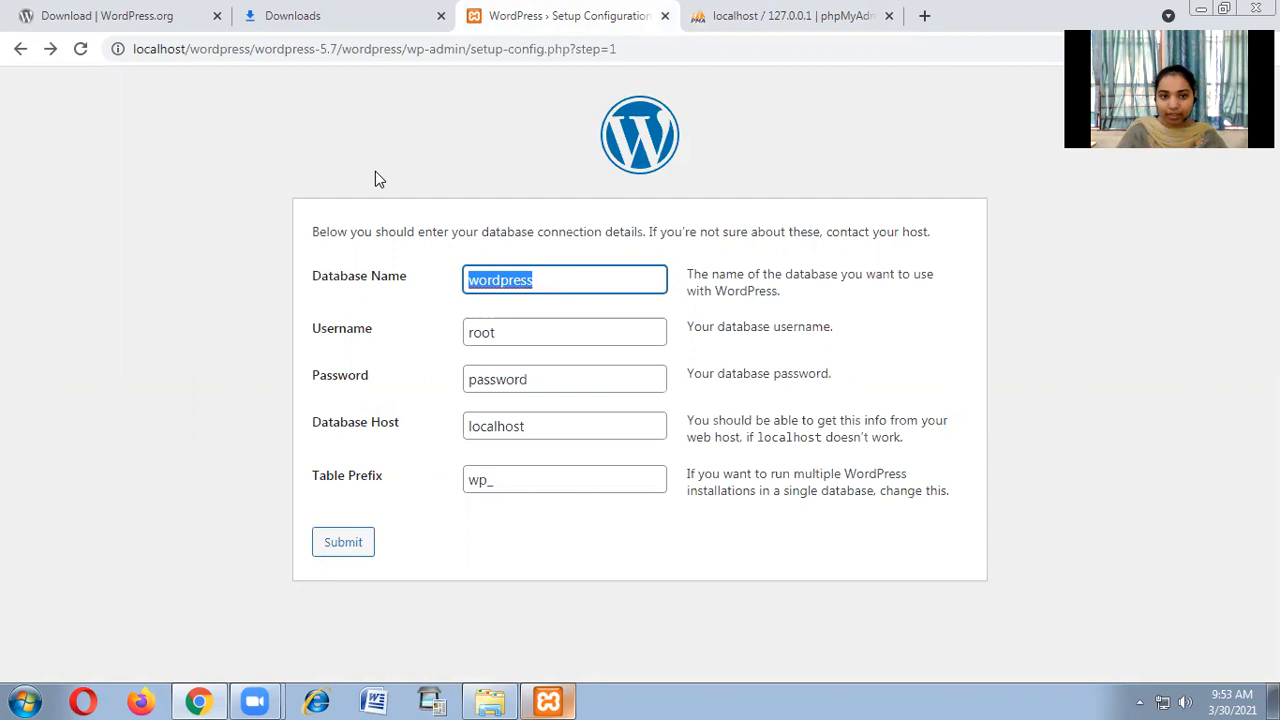
left_click(700, 16)
left_click(337, 254)
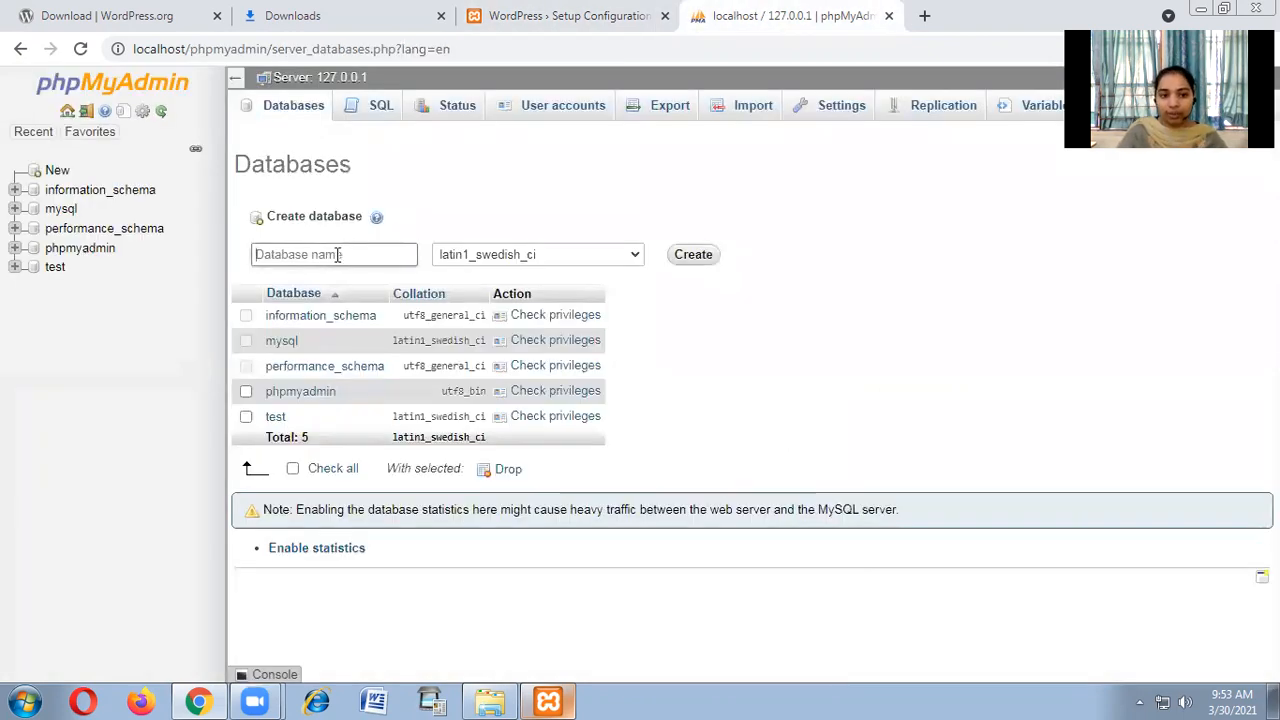
key("ctrl+v")
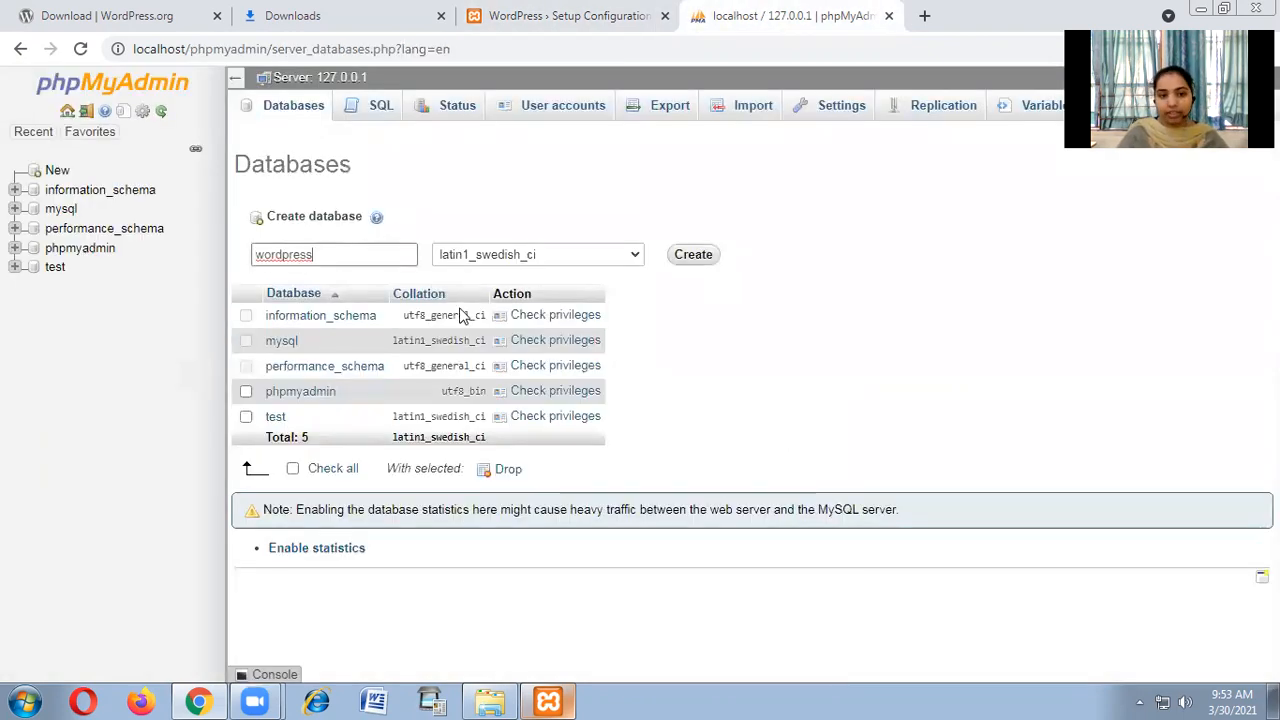
Keep the default collation and create the wordpress database.
left_click(637, 257)
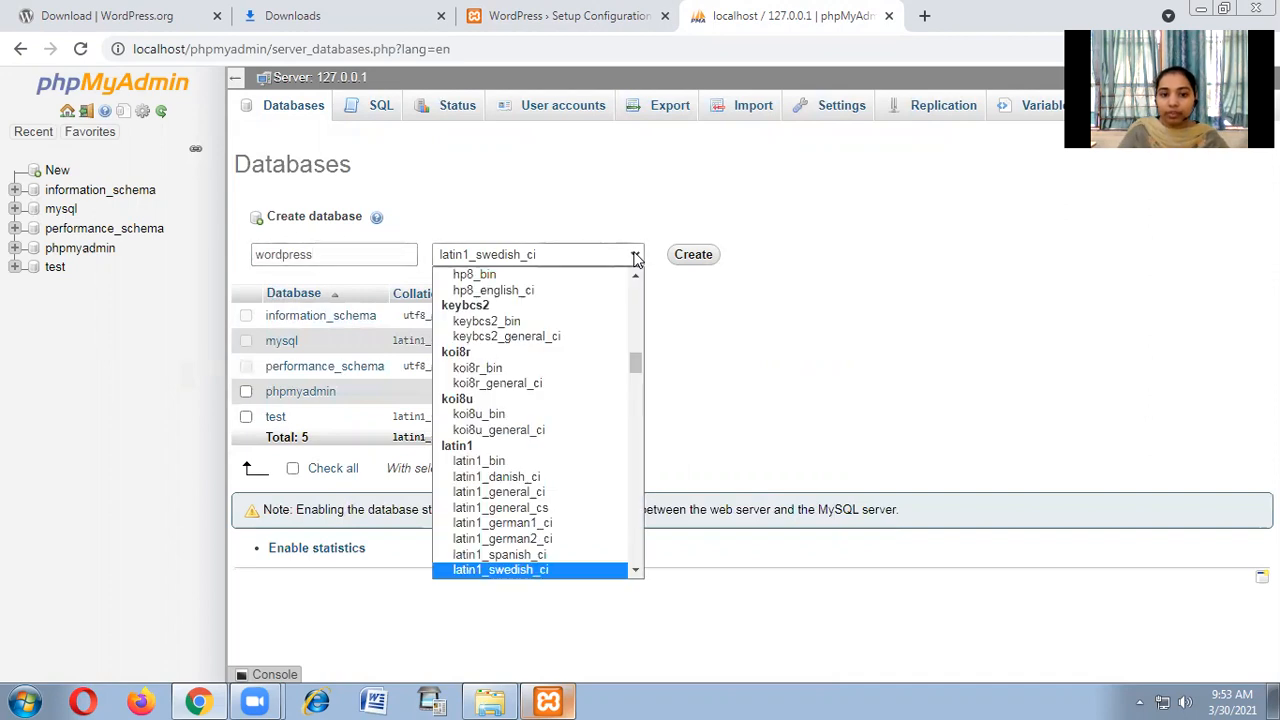
scroll(576, 481, "up", 15)
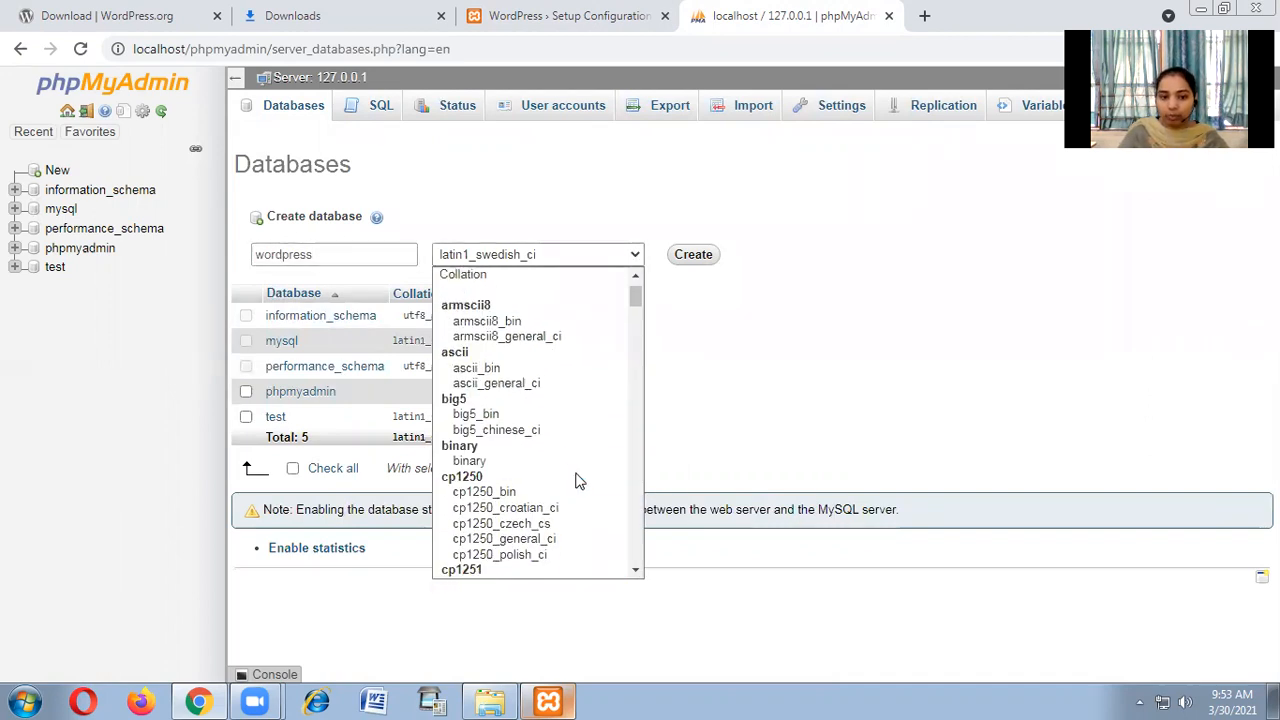
scroll(576, 481, "down", 5)
scroll(576, 481, "up", 5)
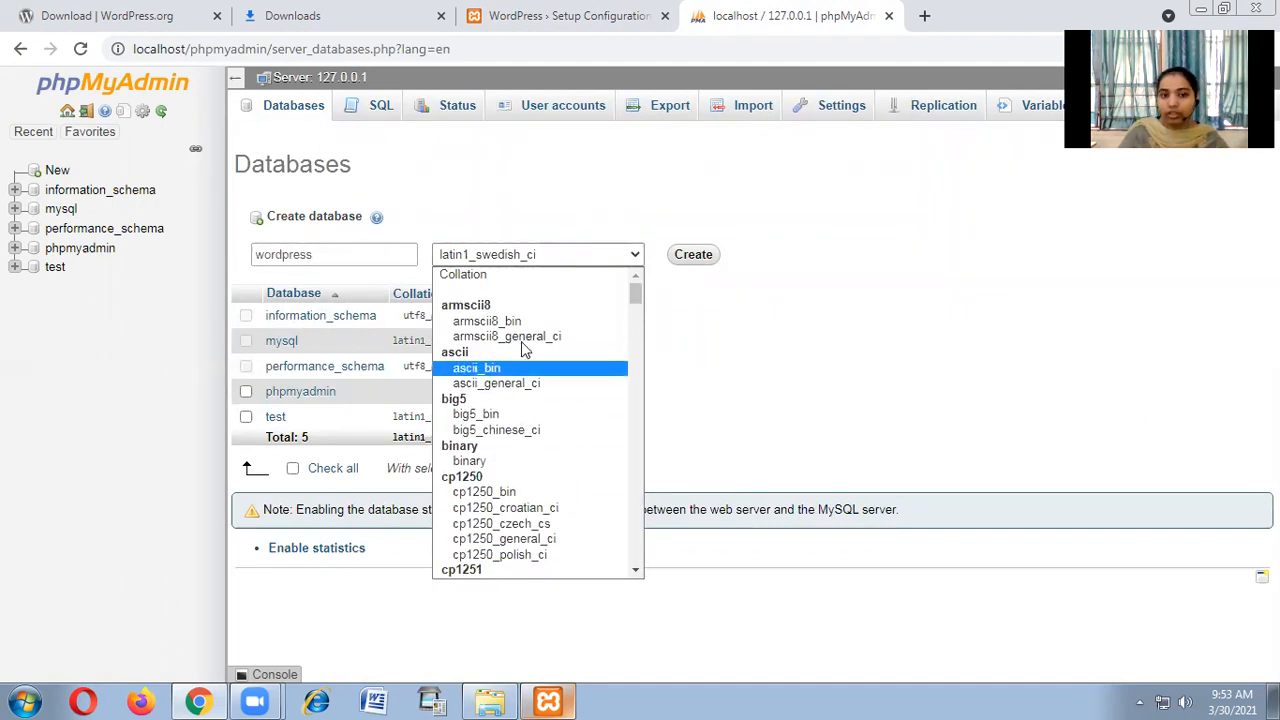
left_click(505, 282)
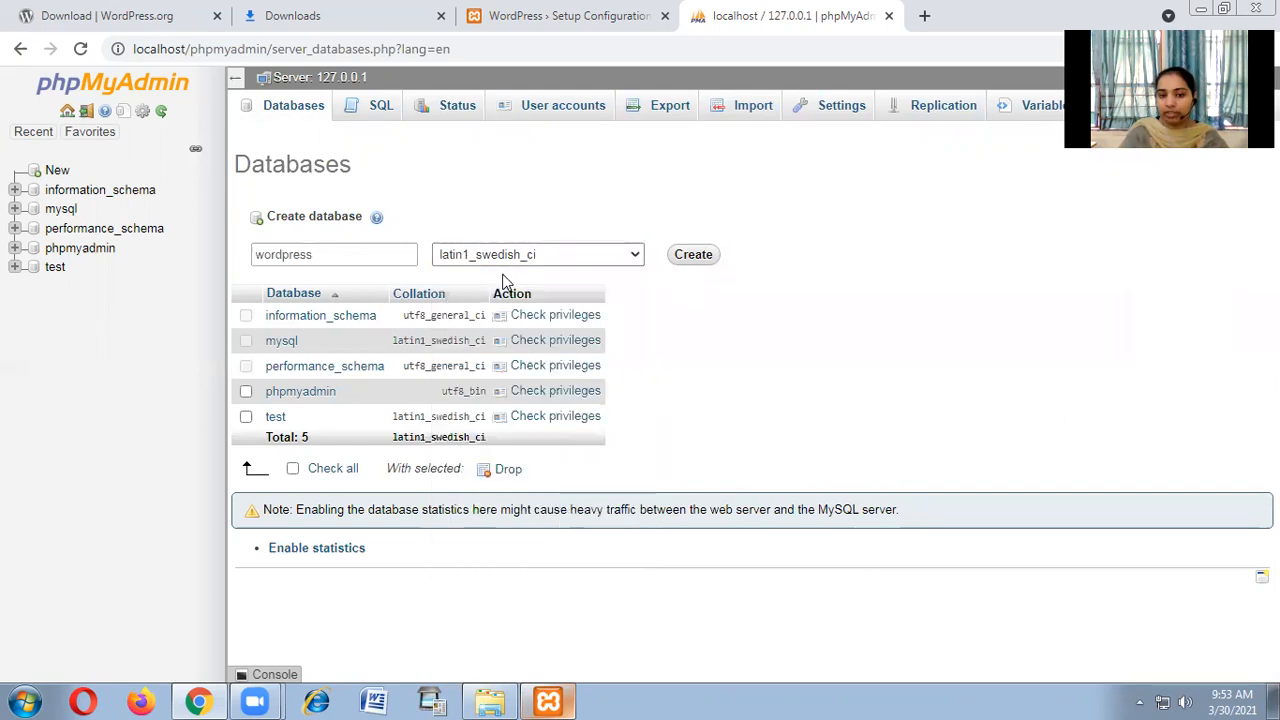
left_click(636, 257)
left_click(636, 257)
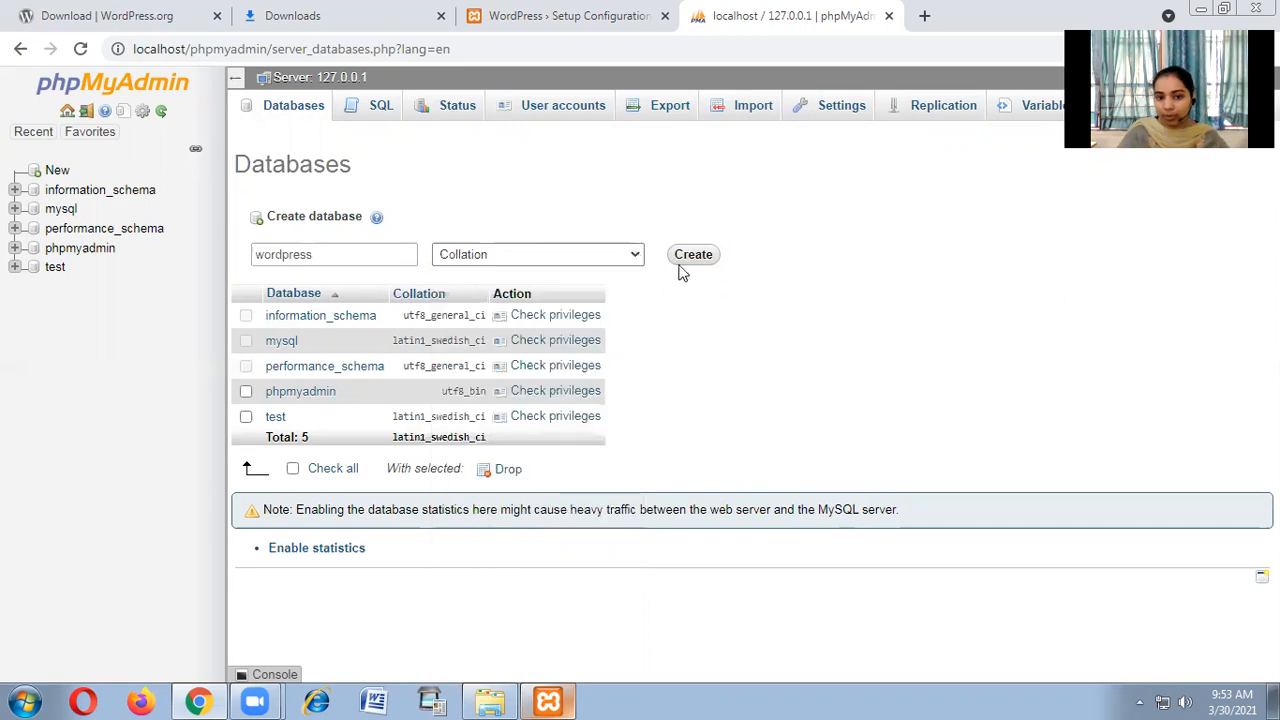
left_click(694, 254)
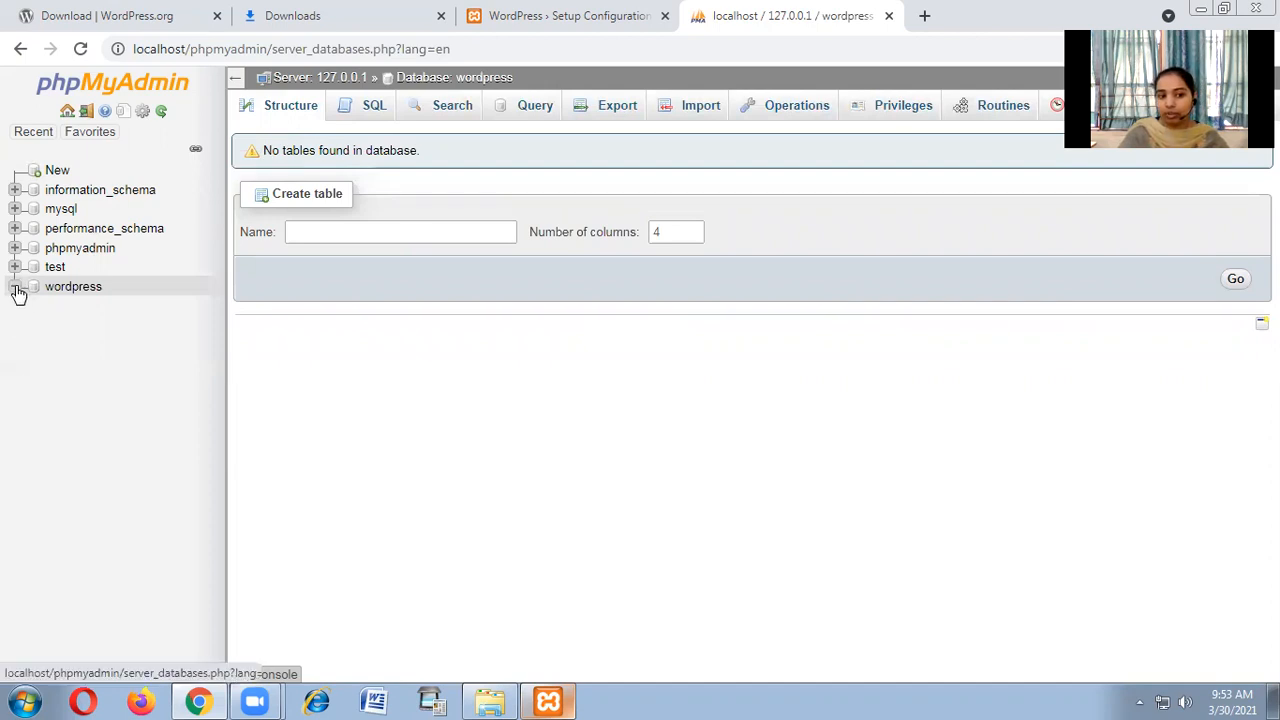
Open the new wordpress database, then resubmit the WordPress connection details and return to the form.
left_click(93, 291)
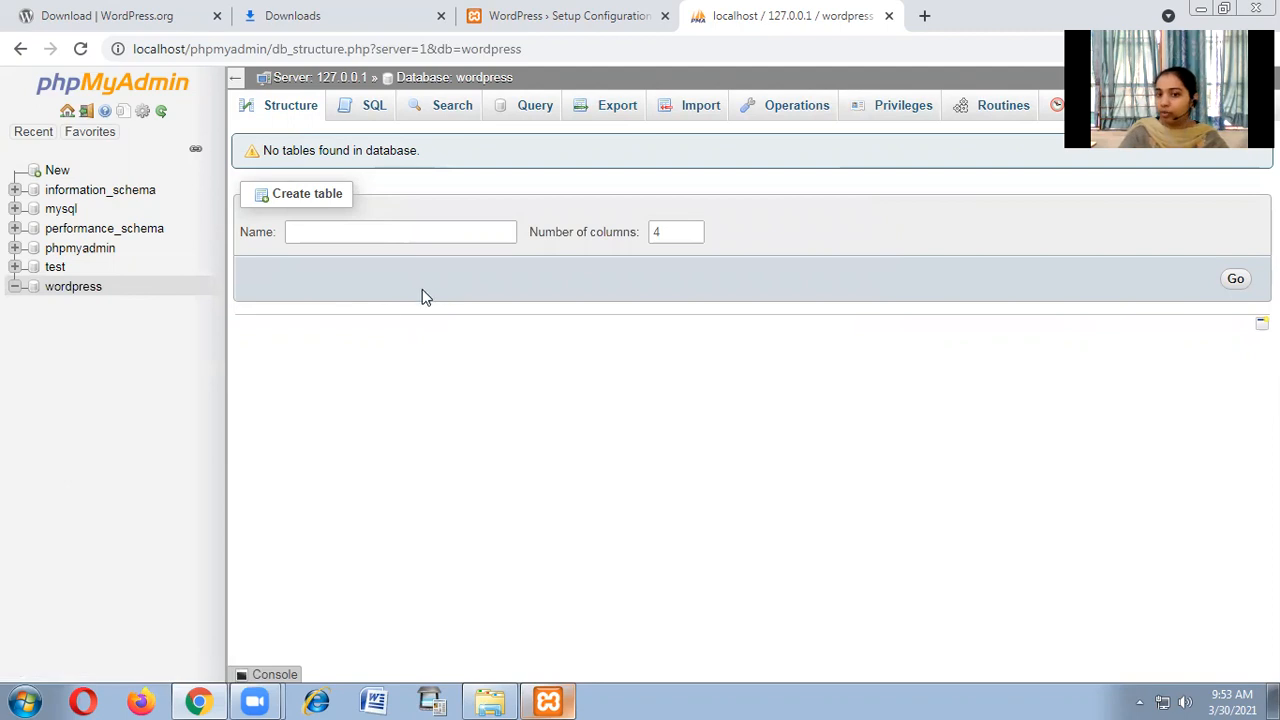
left_click(586, 18)
left_click(354, 548)
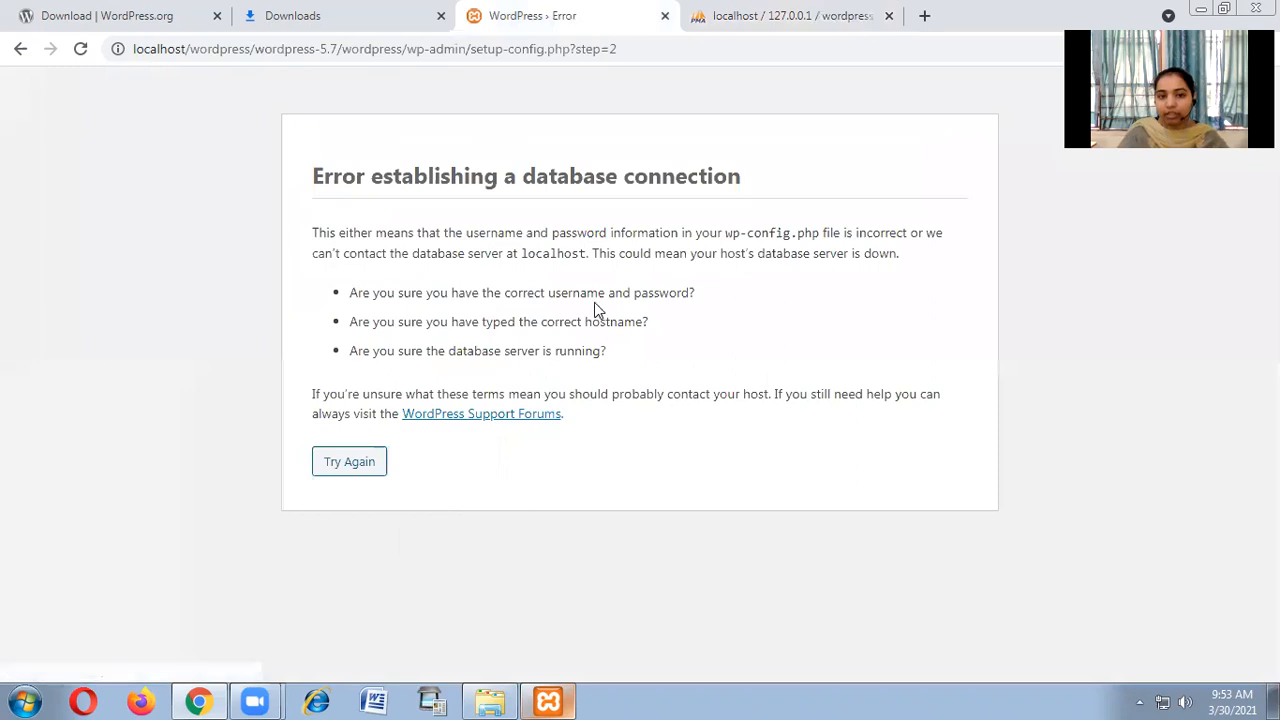
left_click(362, 465)
left_click(343, 545)
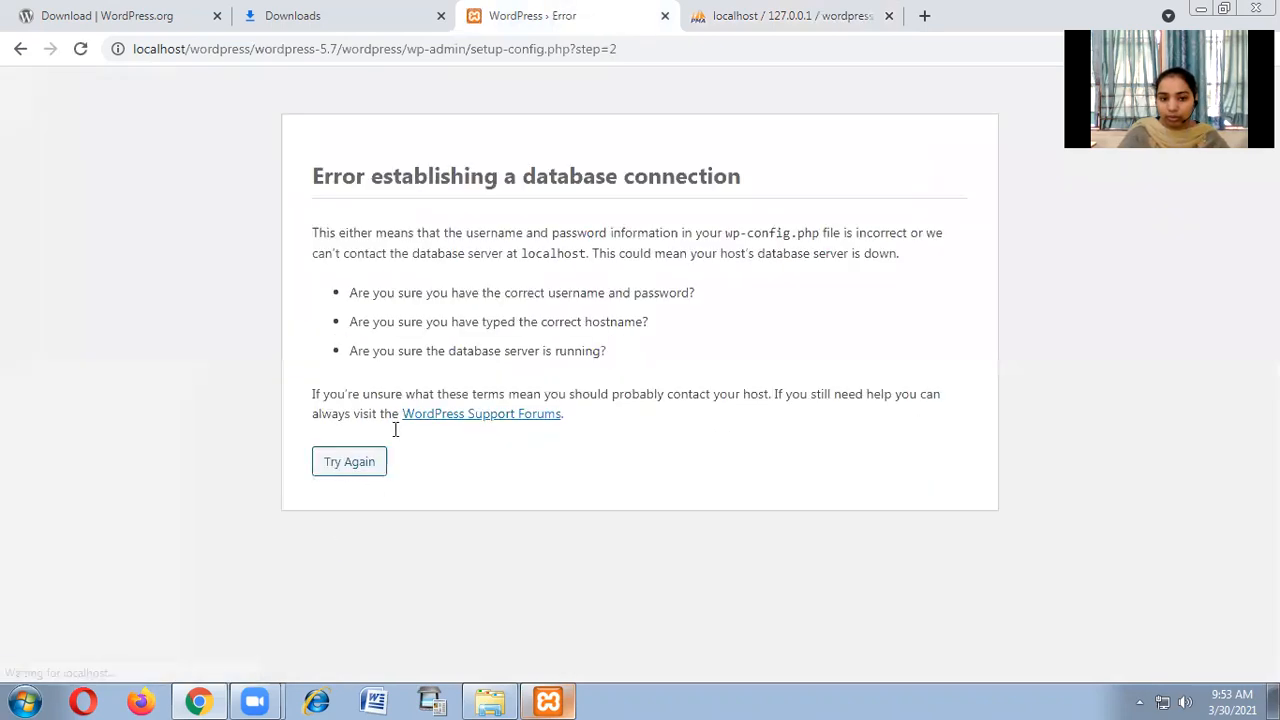
left_click(354, 466)
Submit the connection with a blank password and run the installation.
double_click(543, 376)
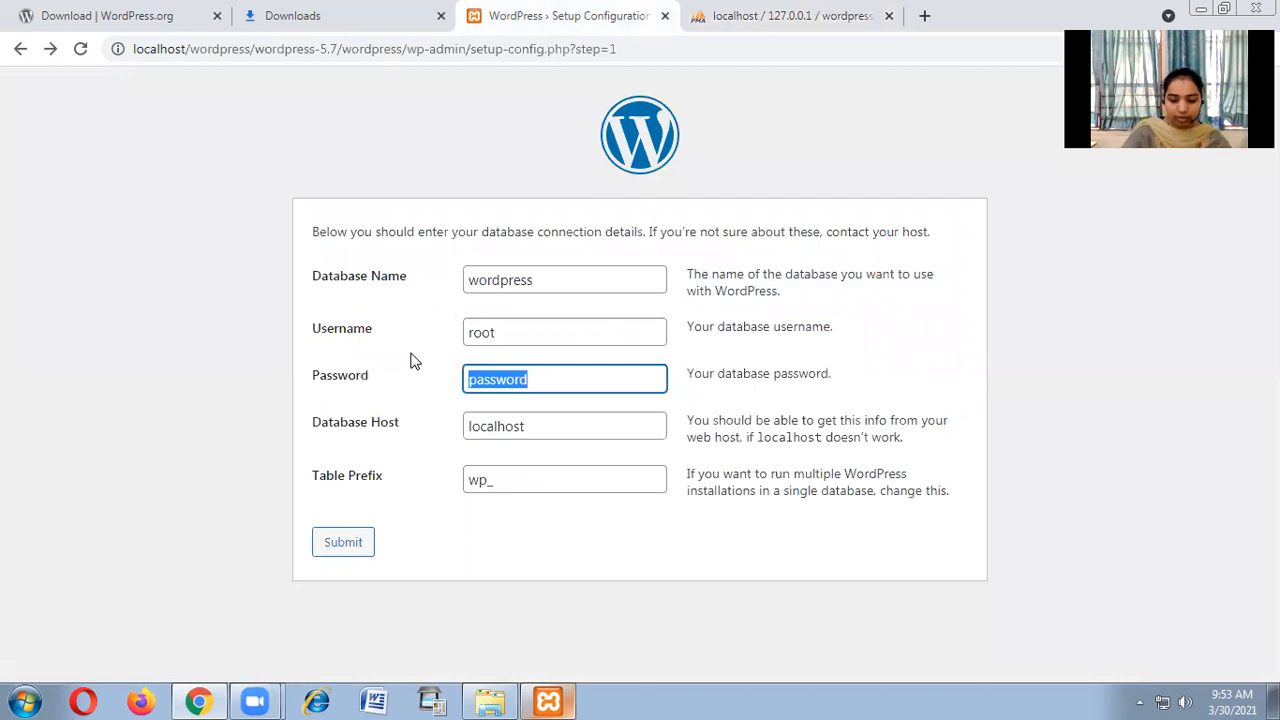
key("BackSpace")
left_click(345, 541)
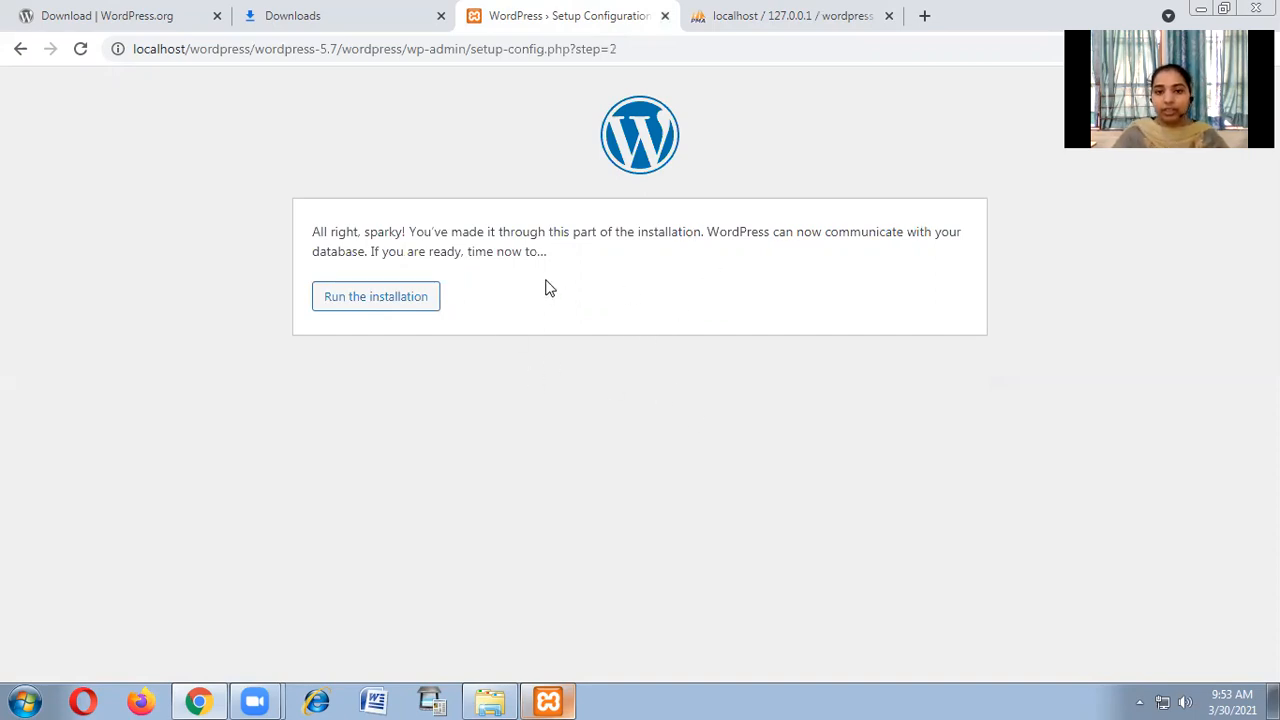
left_click(388, 309)
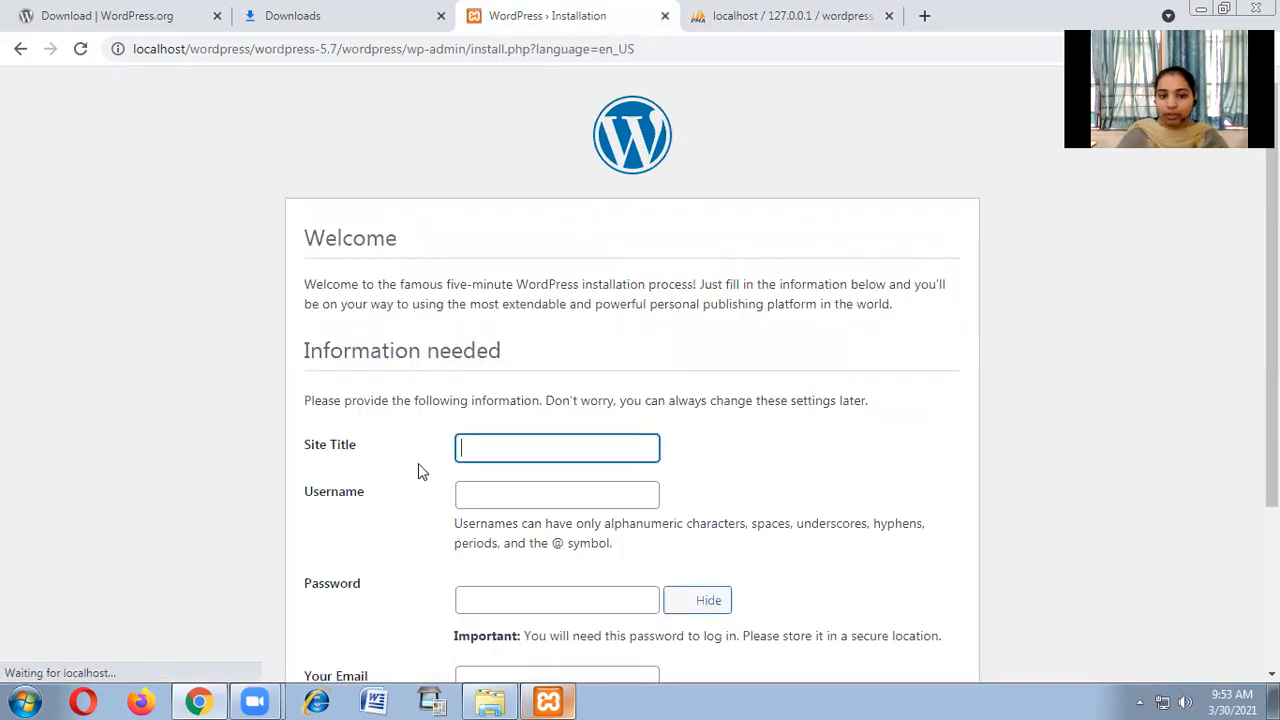
Enter 'cseWordpress' as the Site Title.
scroll(737, 448, "down", 2)
scroll(748, 430, "up", 2)
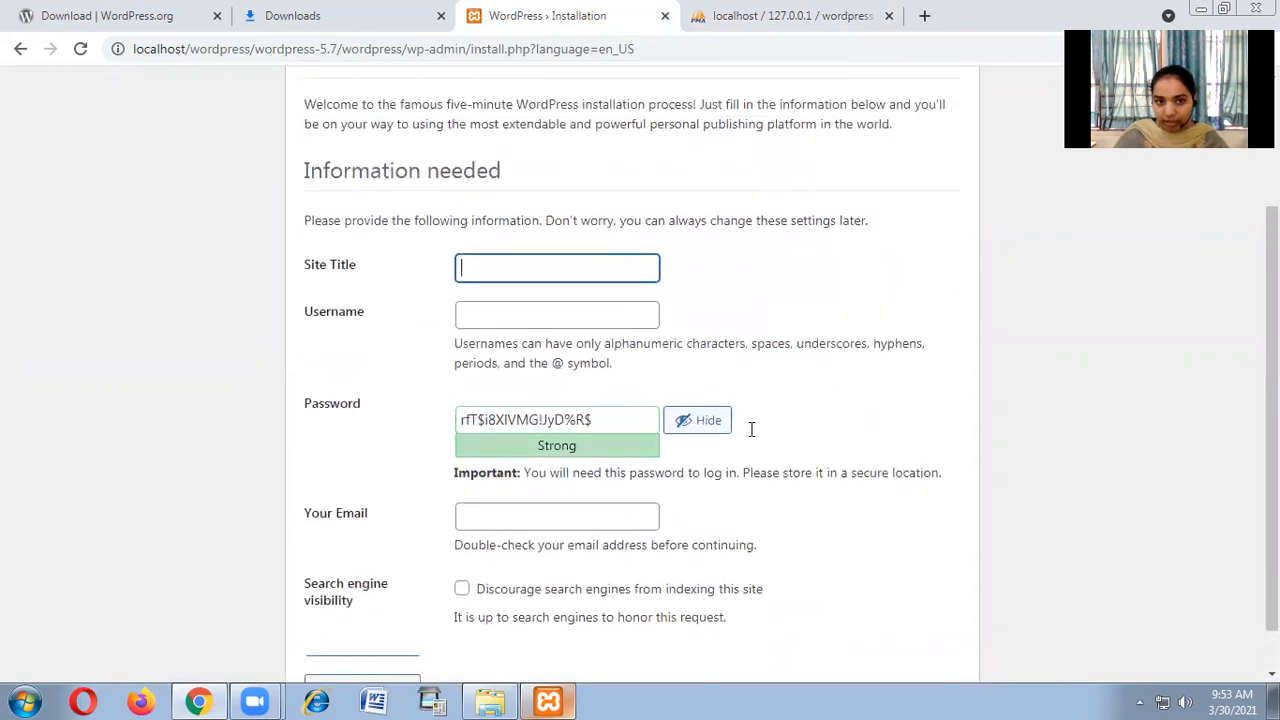
scroll(528, 449, "down", 1)
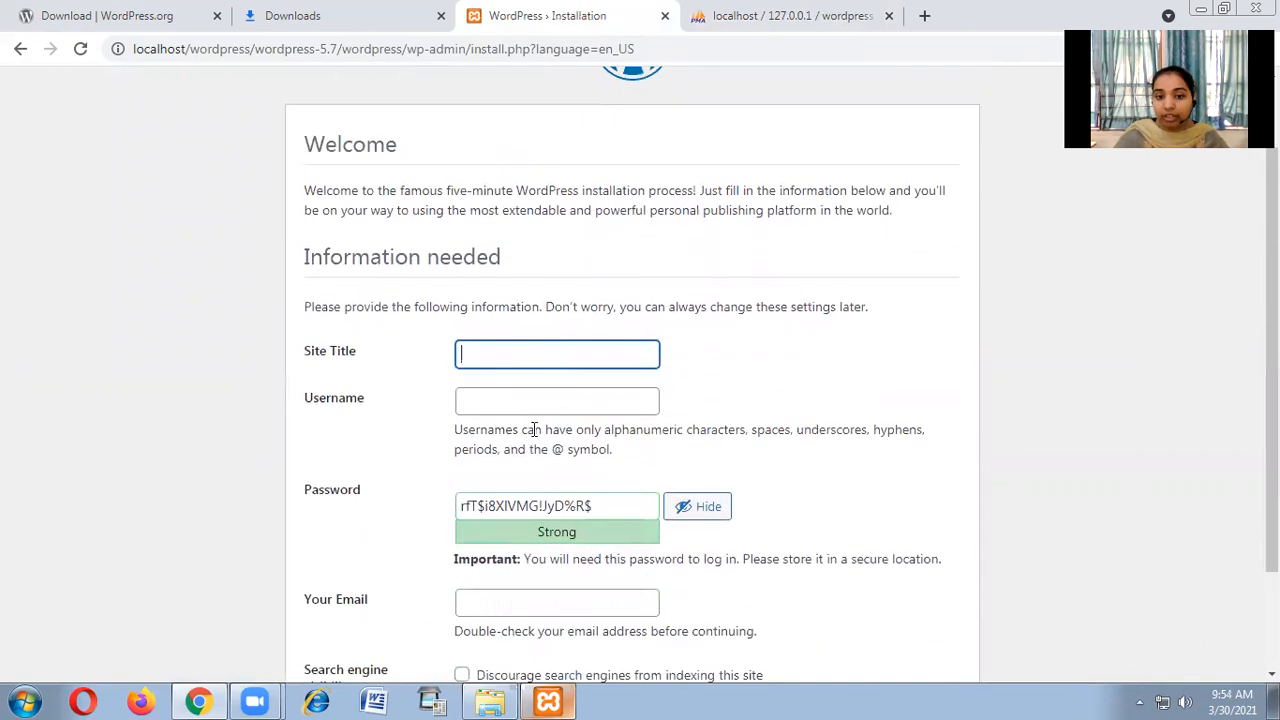
scroll(443, 414, "down", 2)
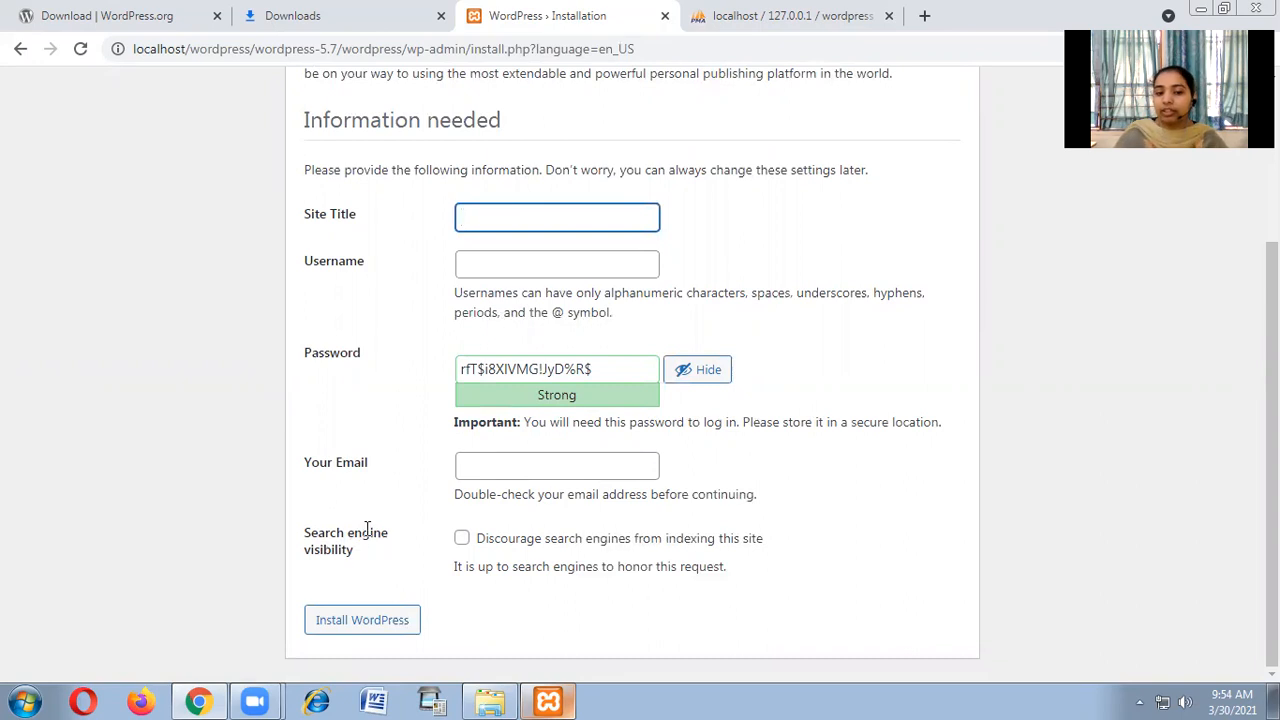
scroll(842, 325, "up", 1)
scroll(842, 325, "up", 2)
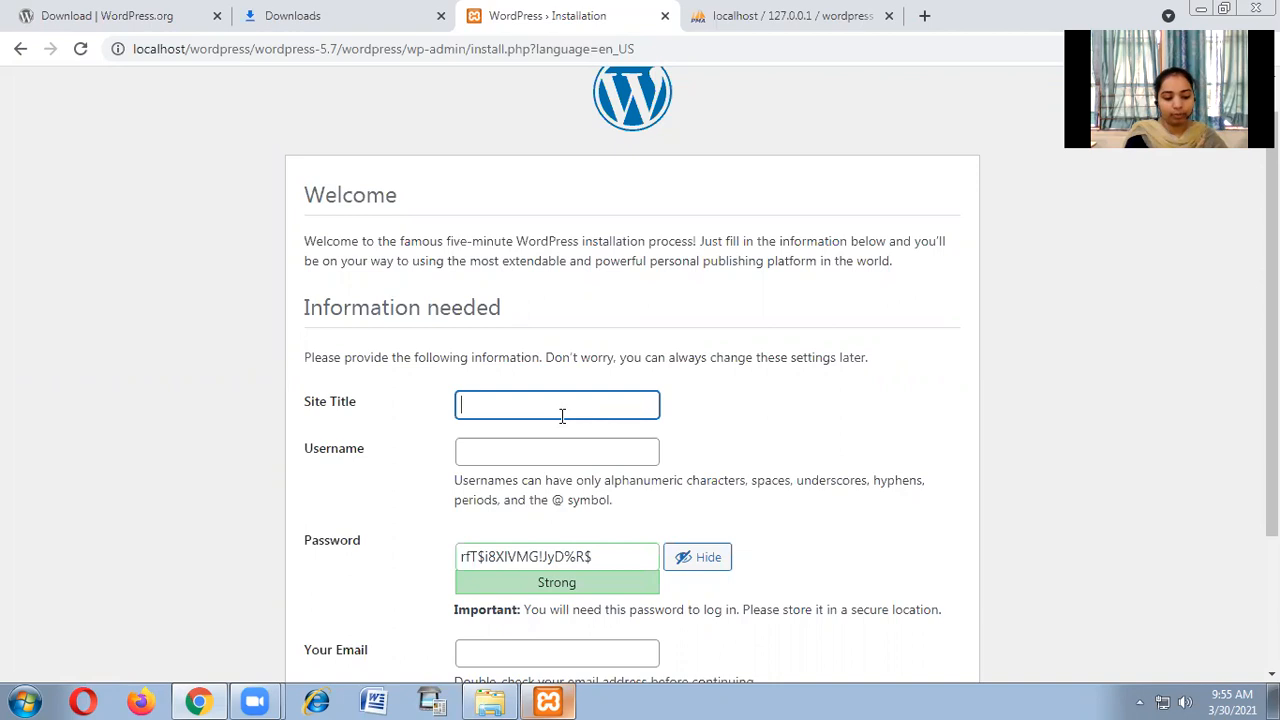
type("CSE")
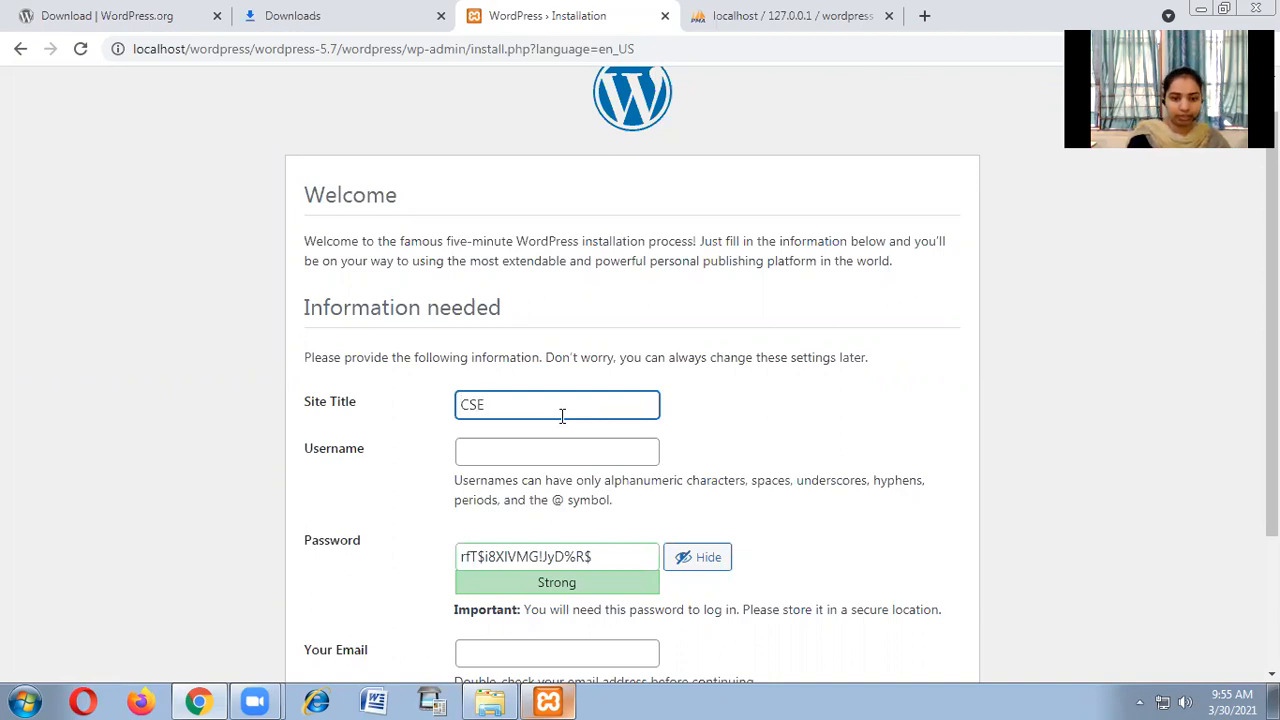
key("BackSpace")
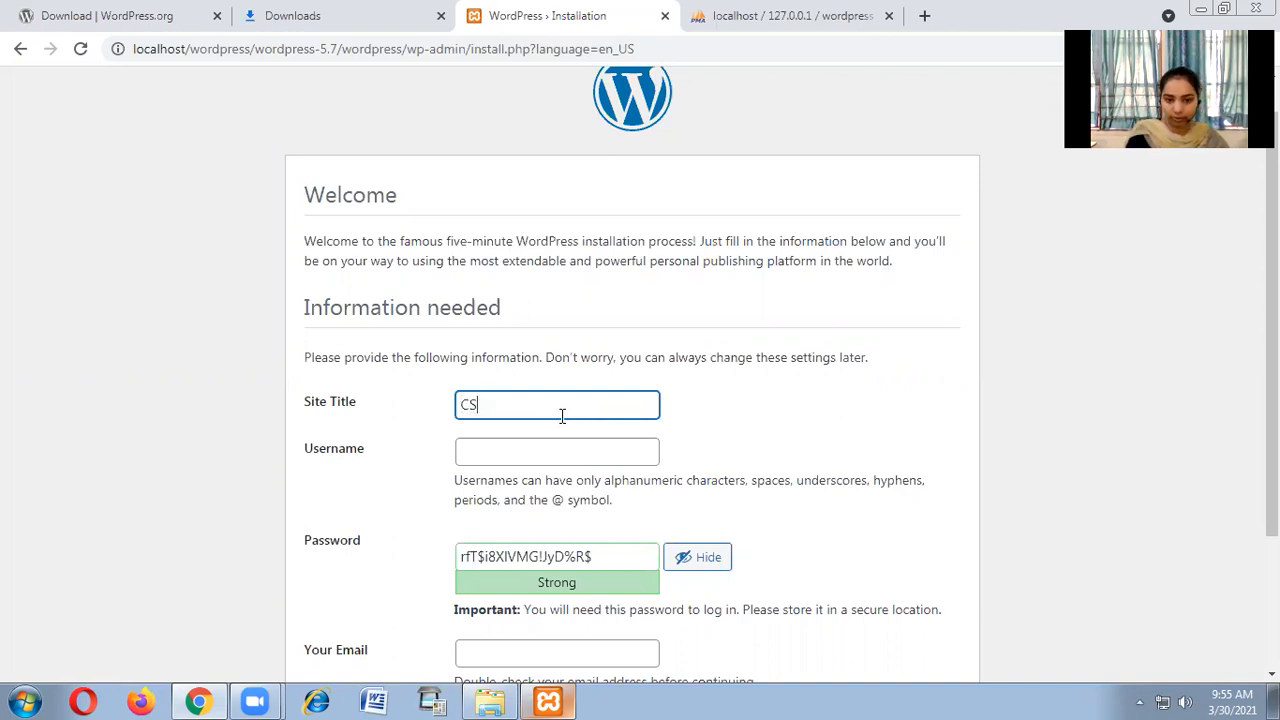
key("BackSpace")
key("BackSpace")
type("cseWordpress")
Enter 'admin' as the Username and select the generated password.
left_click(560, 449)
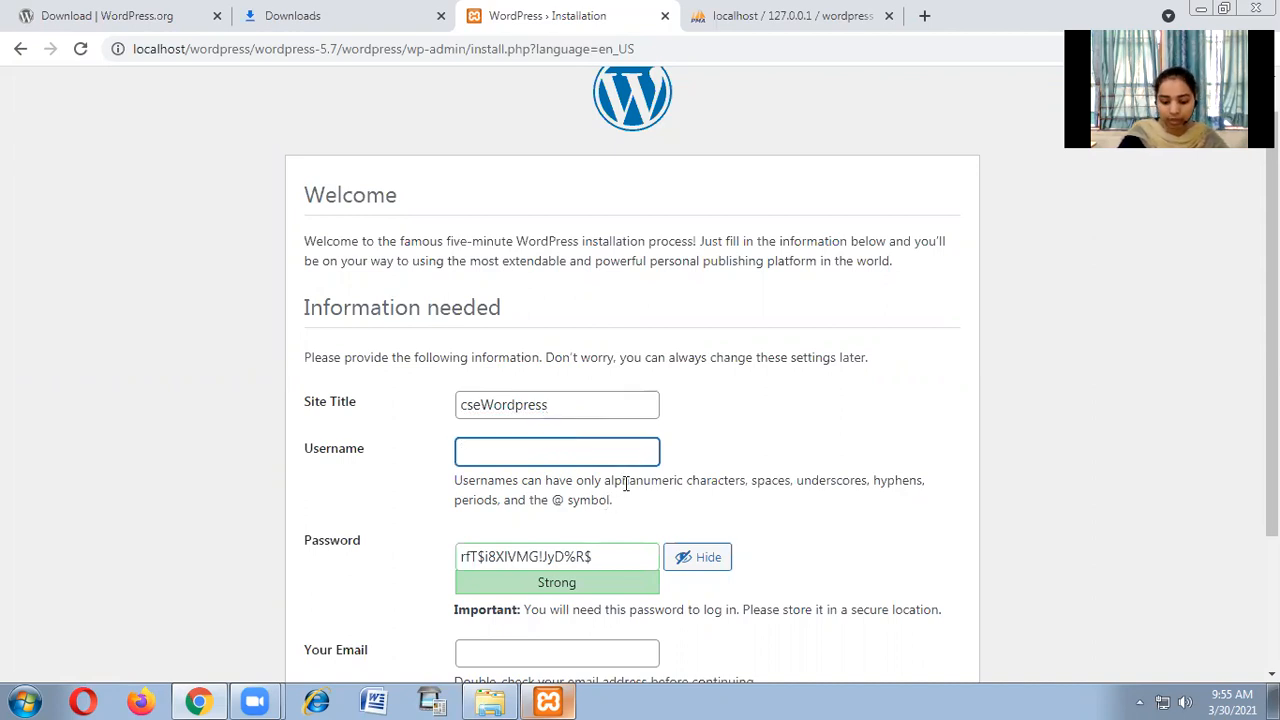
type("admin")
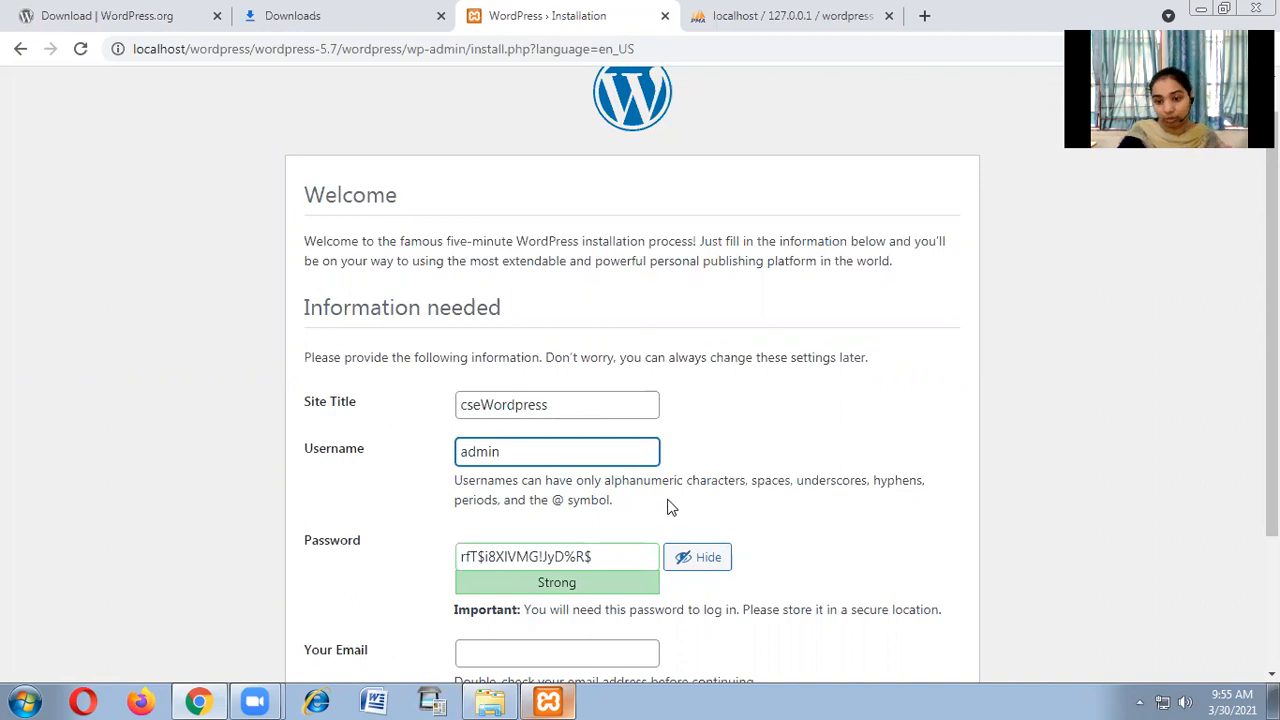
left_click(592, 540)
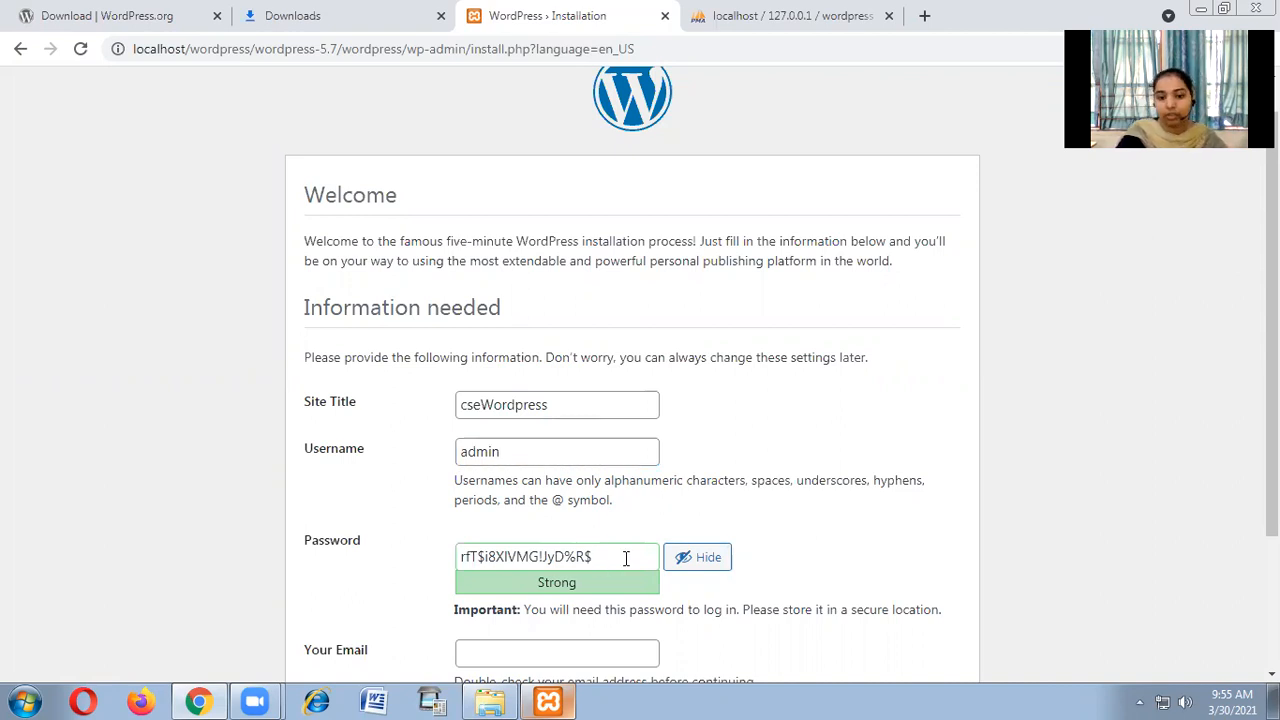
scroll(610, 400, "down", 3)
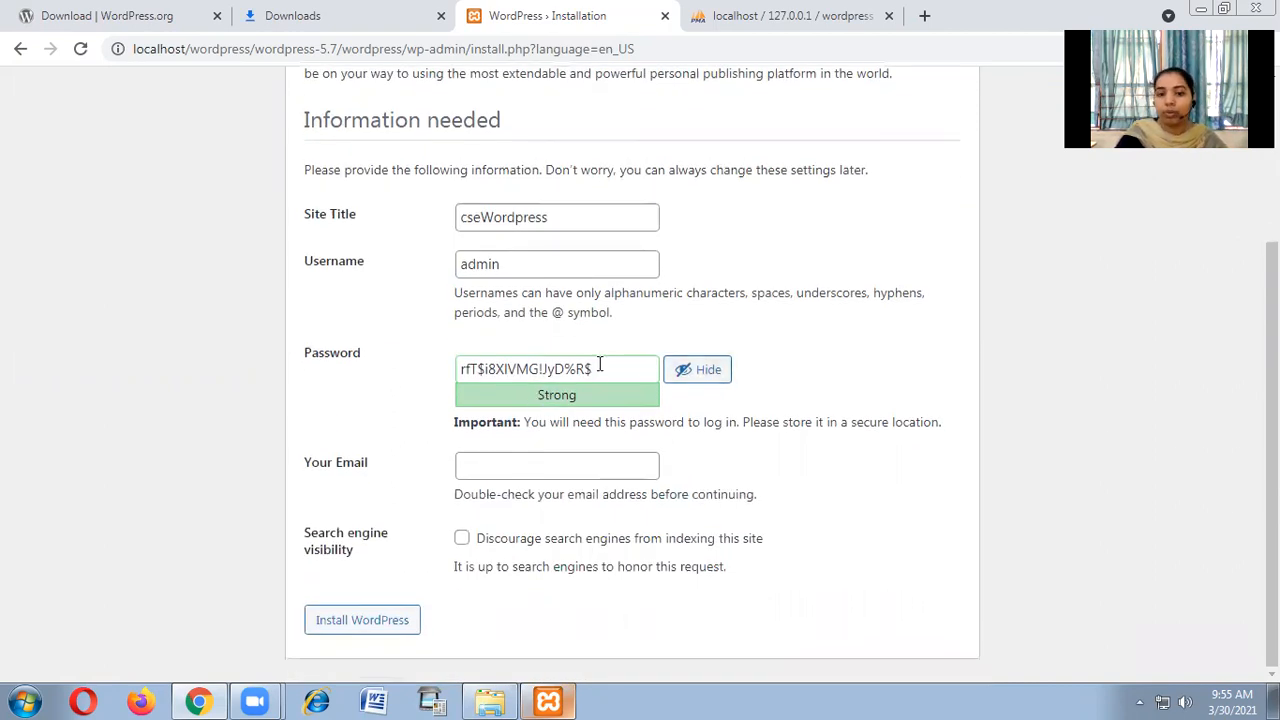
left_click_drag(608, 368, 445, 373)
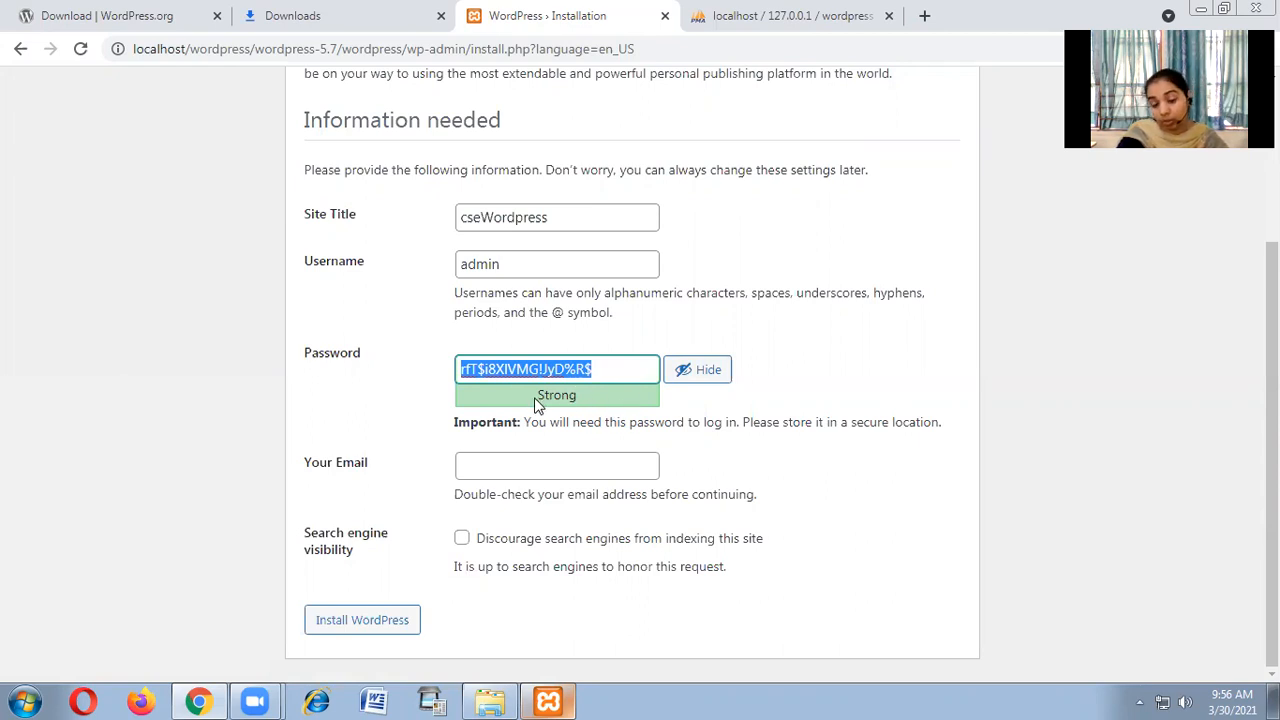
left_click_drag(534, 403, 583, 403)
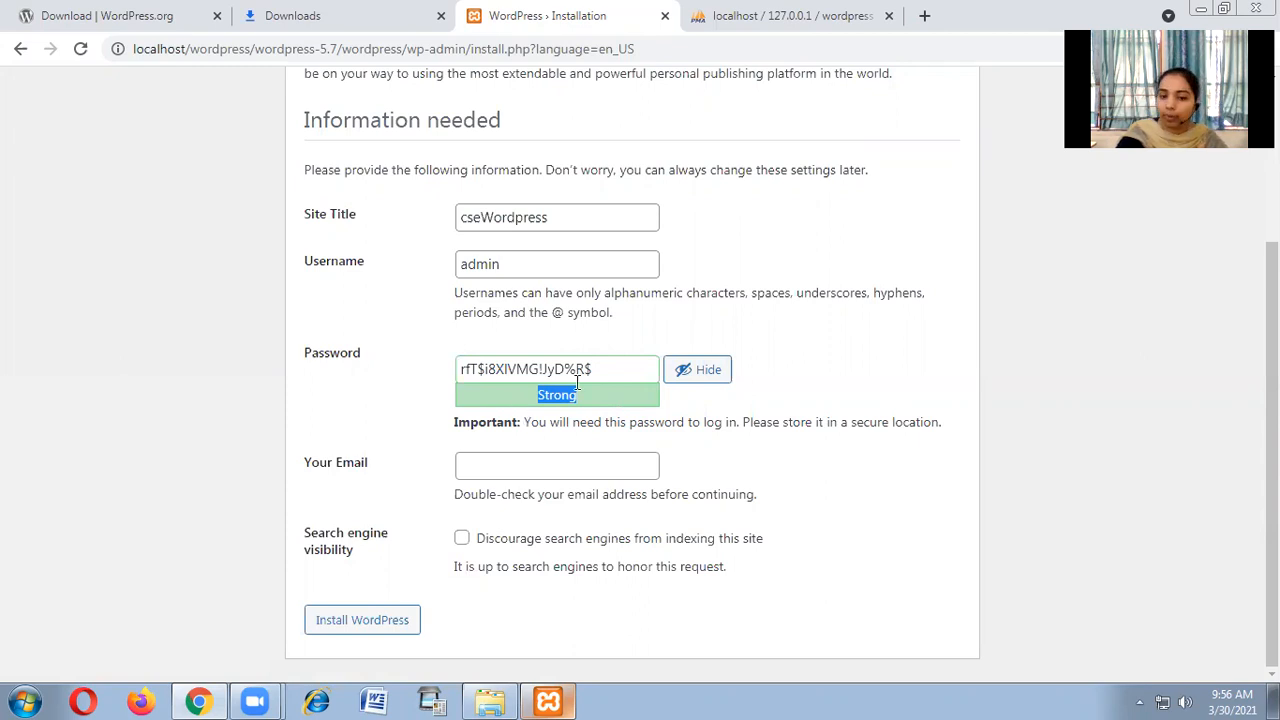
left_click_drag(606, 370, 354, 371)
Replace the password with a weak numeric one and confirm using the weak password.
type("123456")
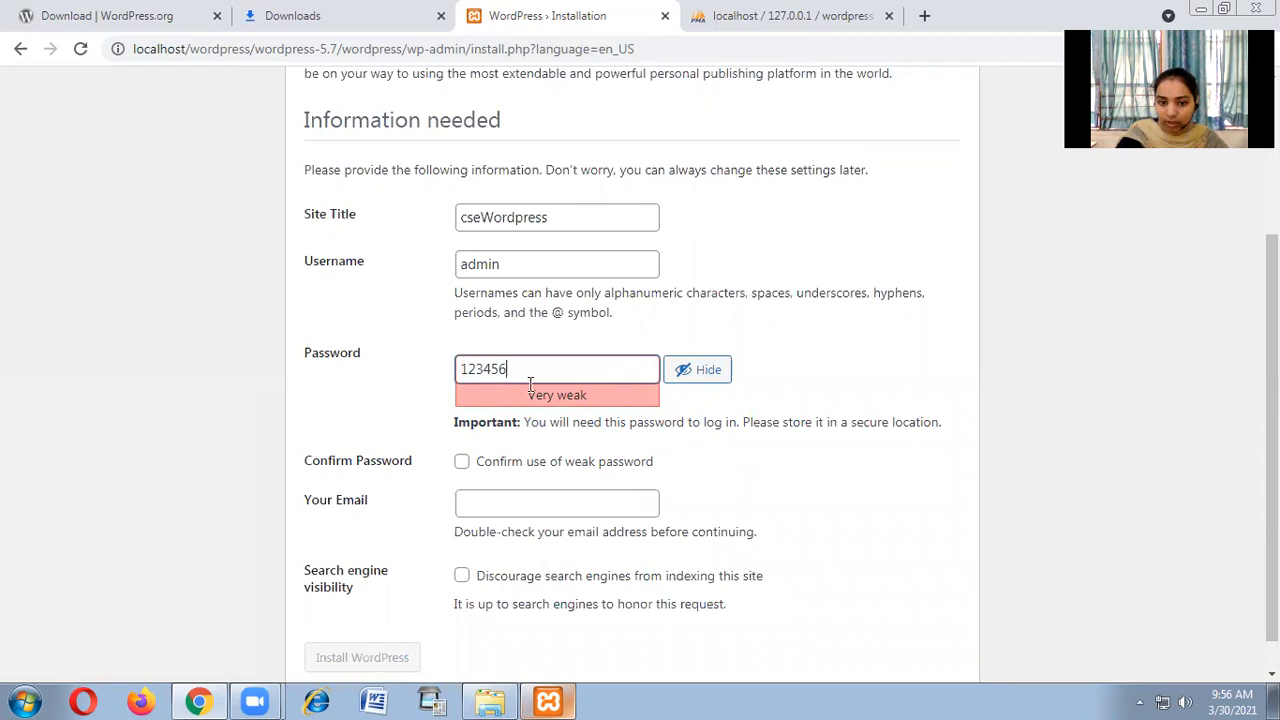
left_click(621, 467)
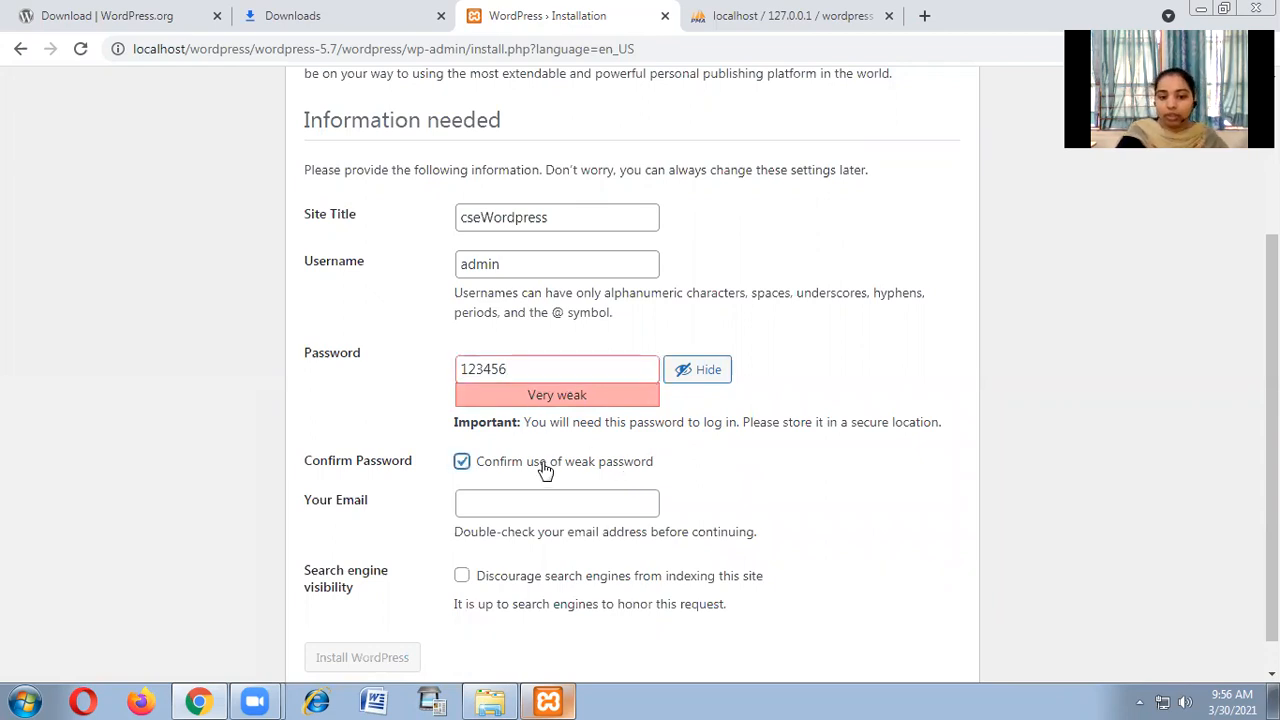
left_click(565, 466)
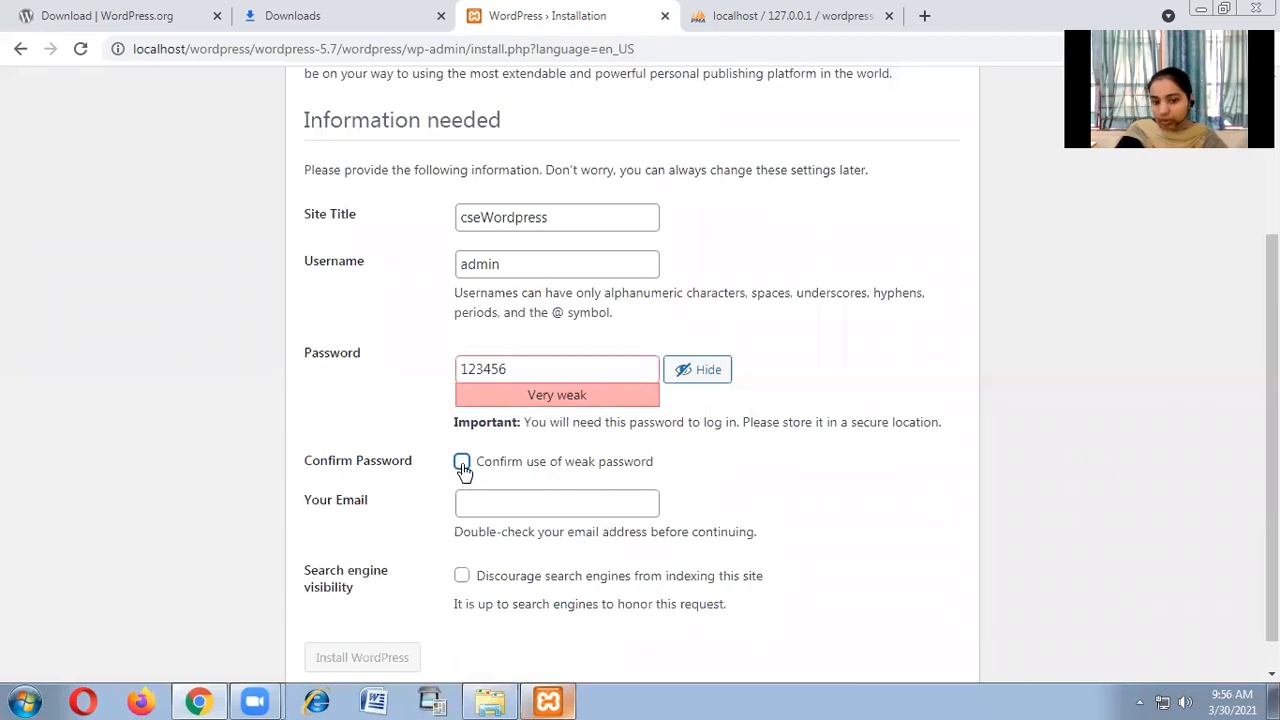
left_click(463, 463)
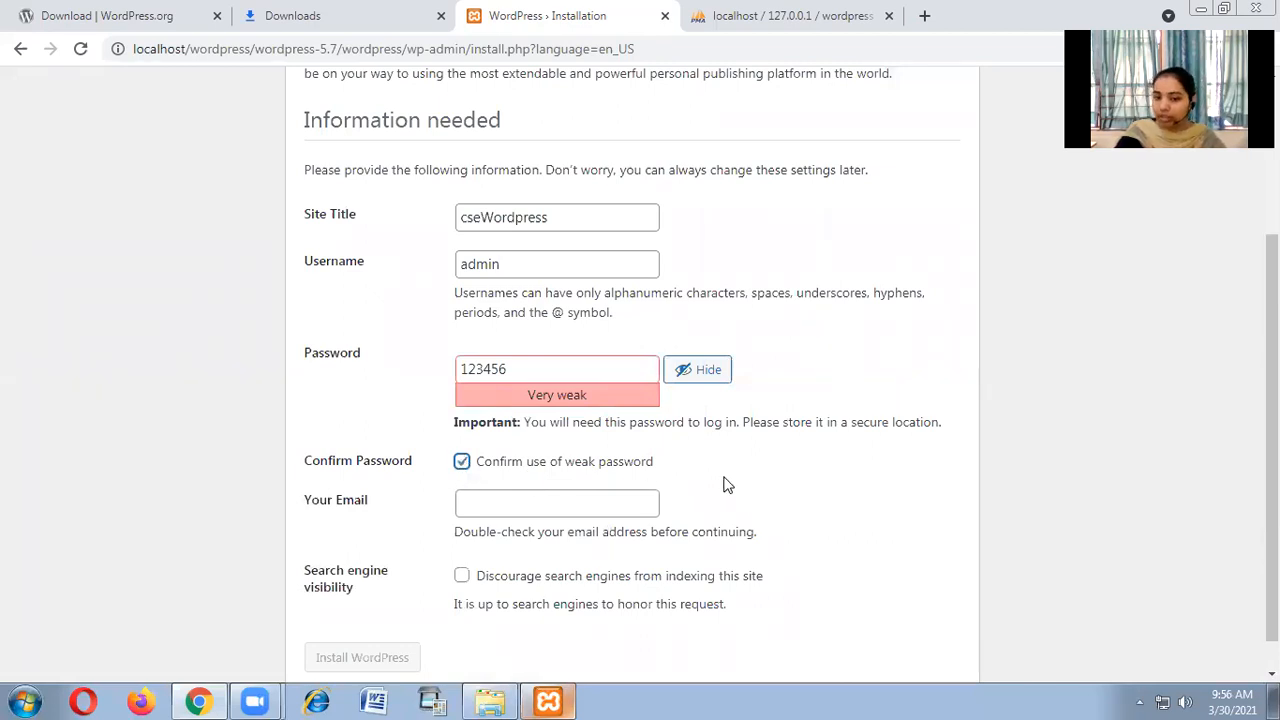
Fill in the admin e-mail address.
scroll(780, 460, "down", 1)
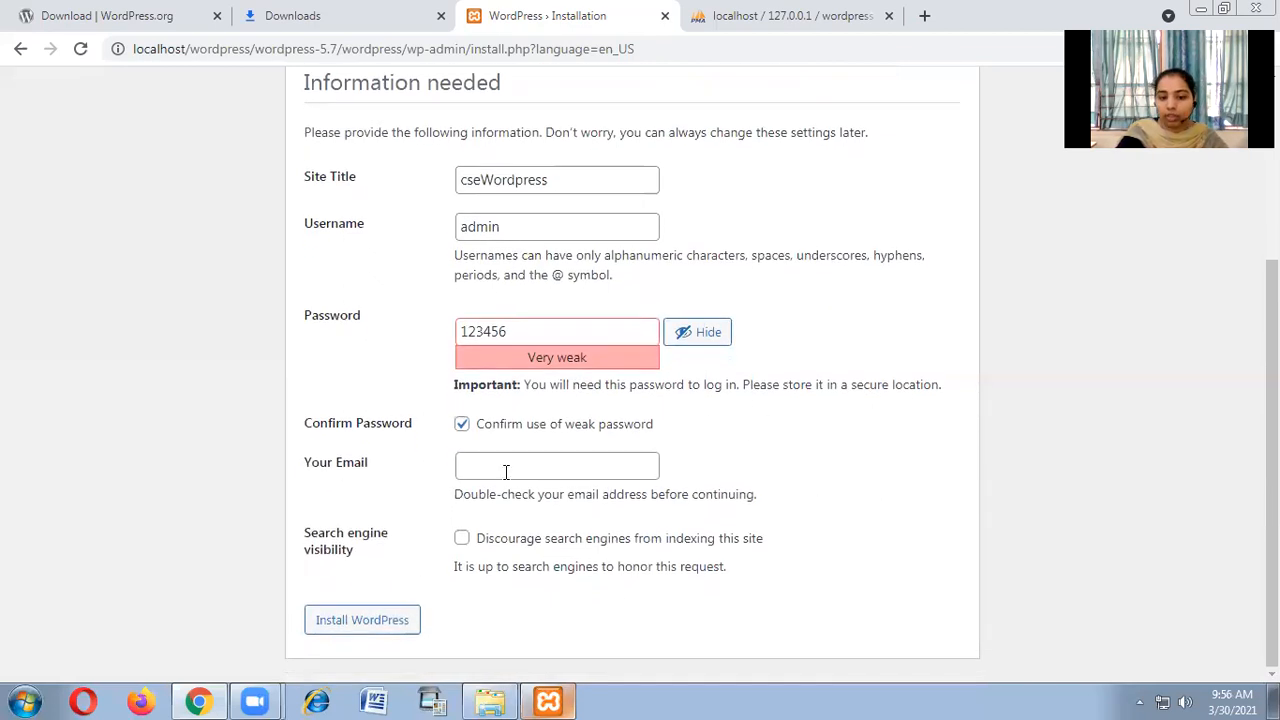
left_click(546, 464)
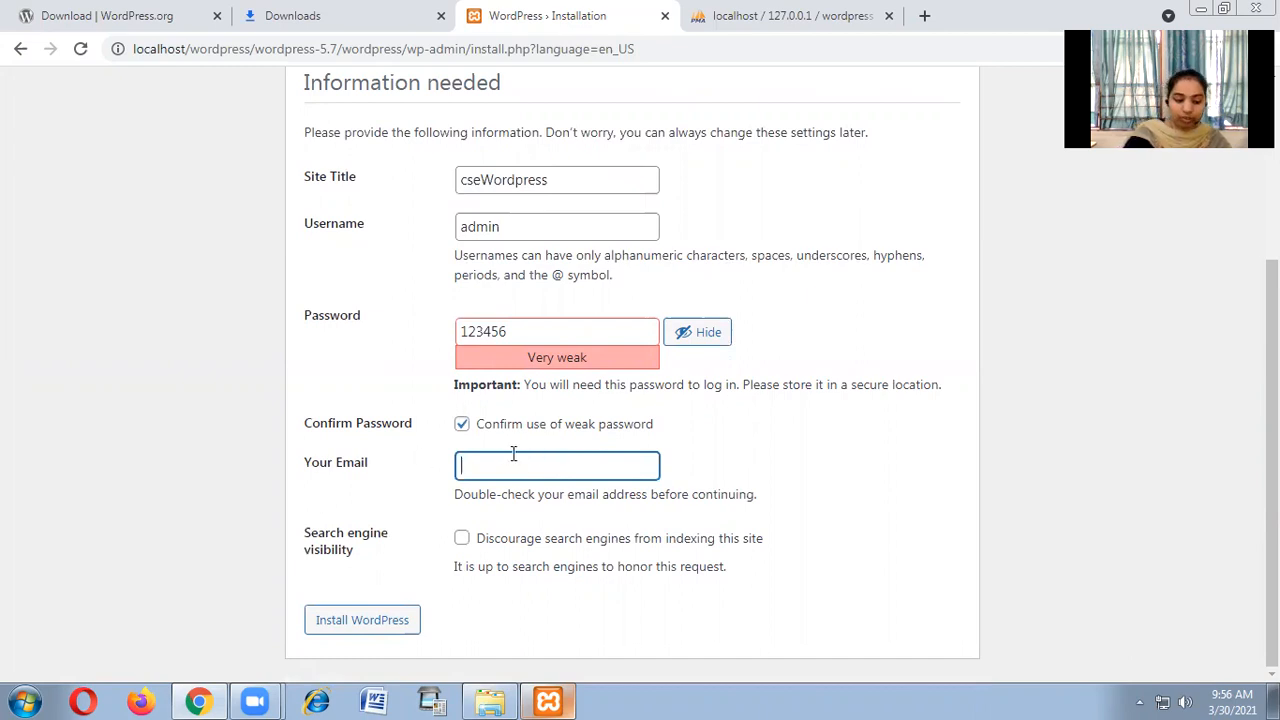
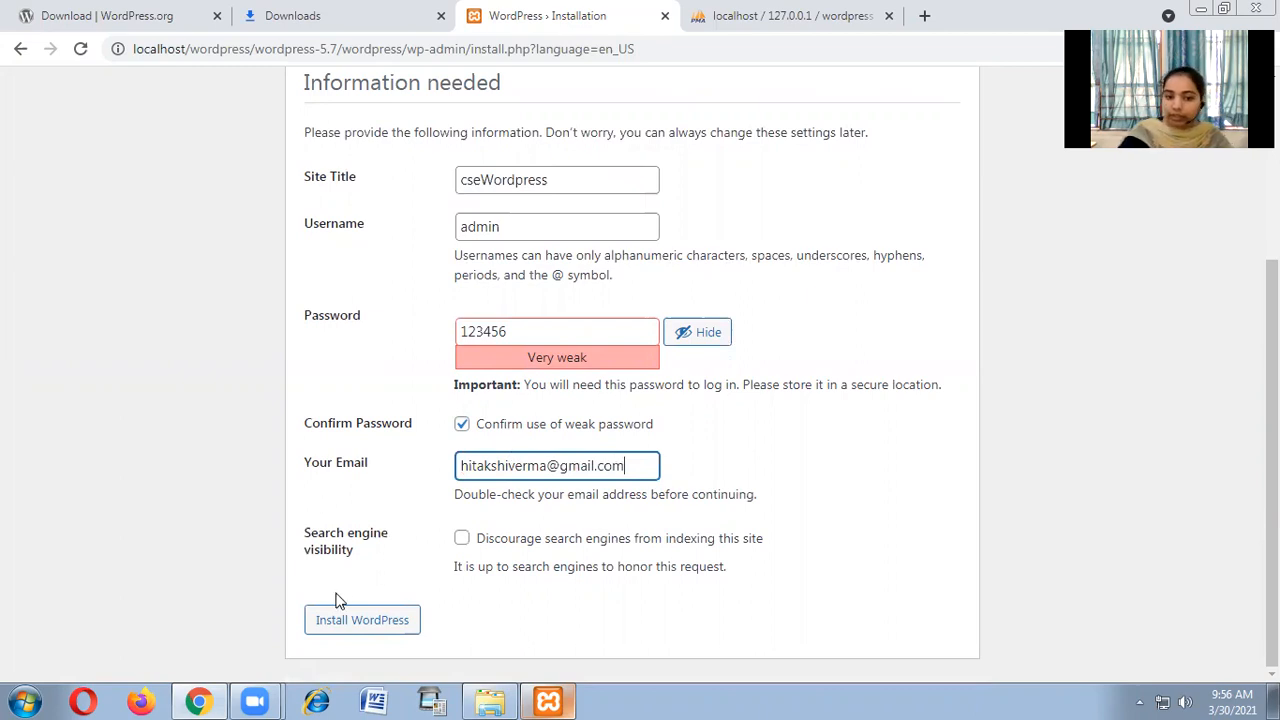
left_click(347, 530)
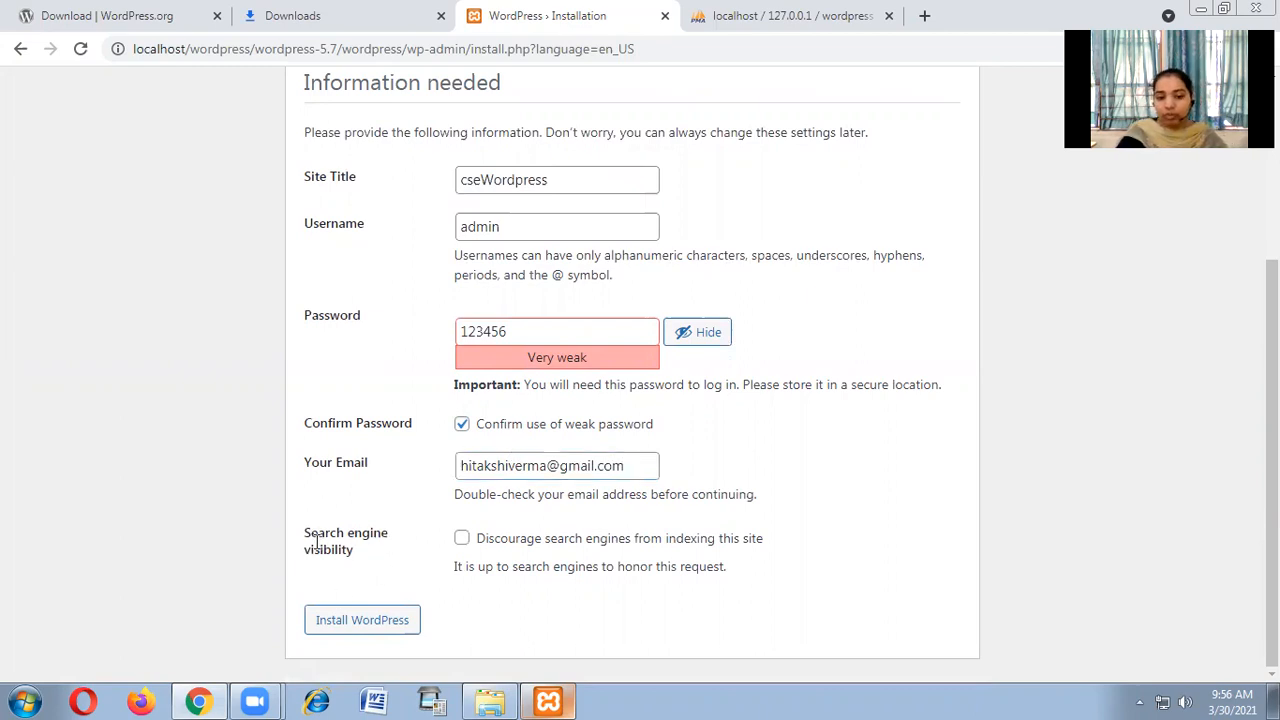
Tick 'Discourage search engines from indexing this site'.
left_click_drag(306, 531, 356, 556)
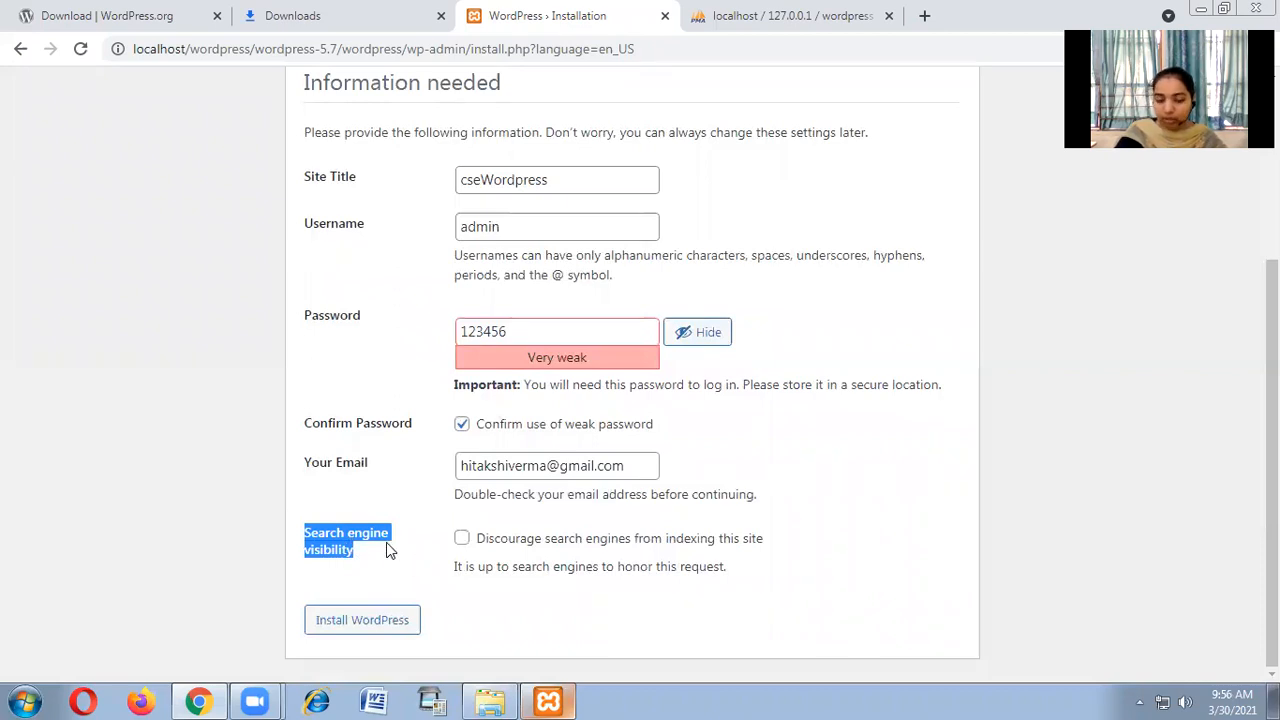
left_click(485, 567)
left_click(461, 538)
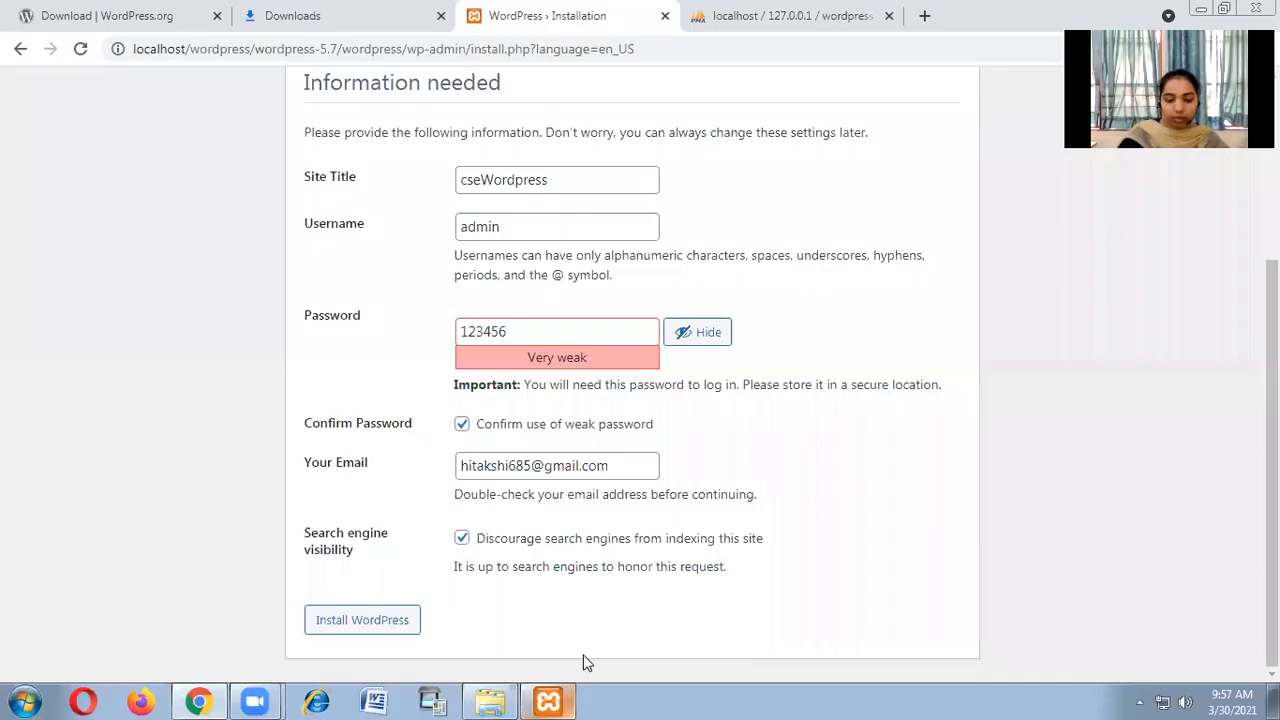
Install WordPress and dismiss Chrome's 'Change your password' popup.
left_click(371, 620)
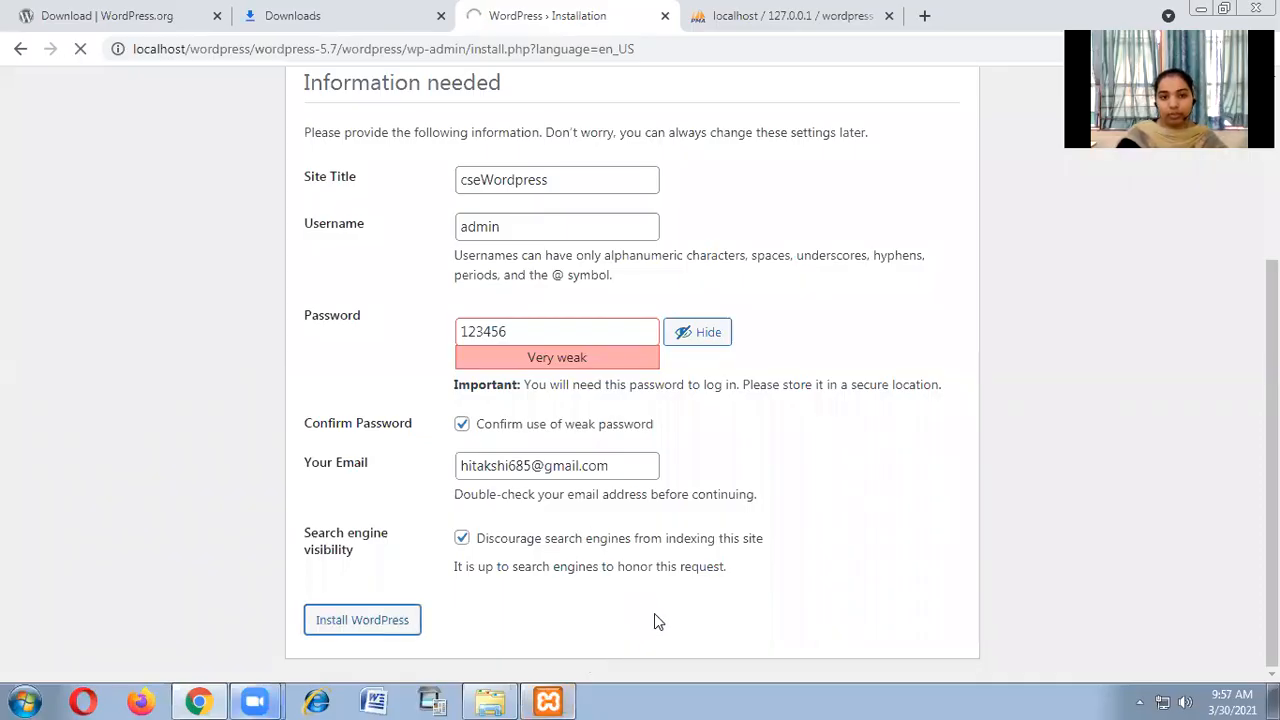
scroll(995, 326, "up", 2)
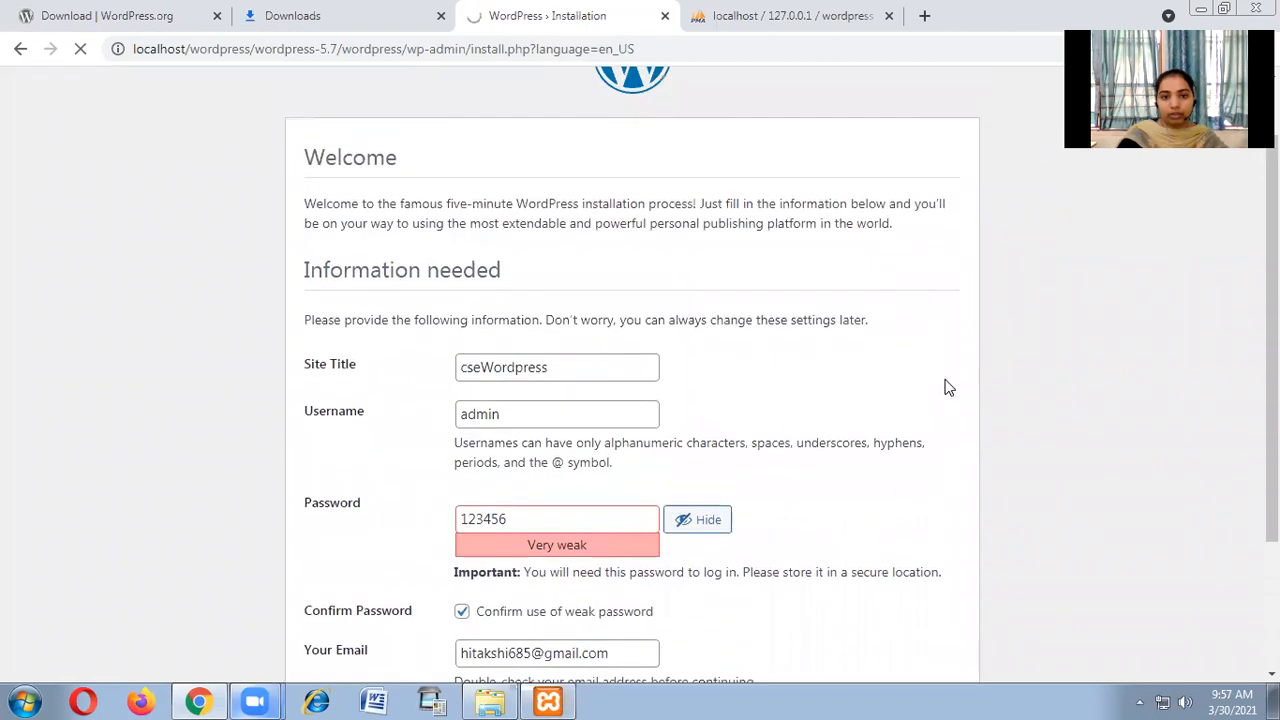
scroll(800, 346, "up", 1)
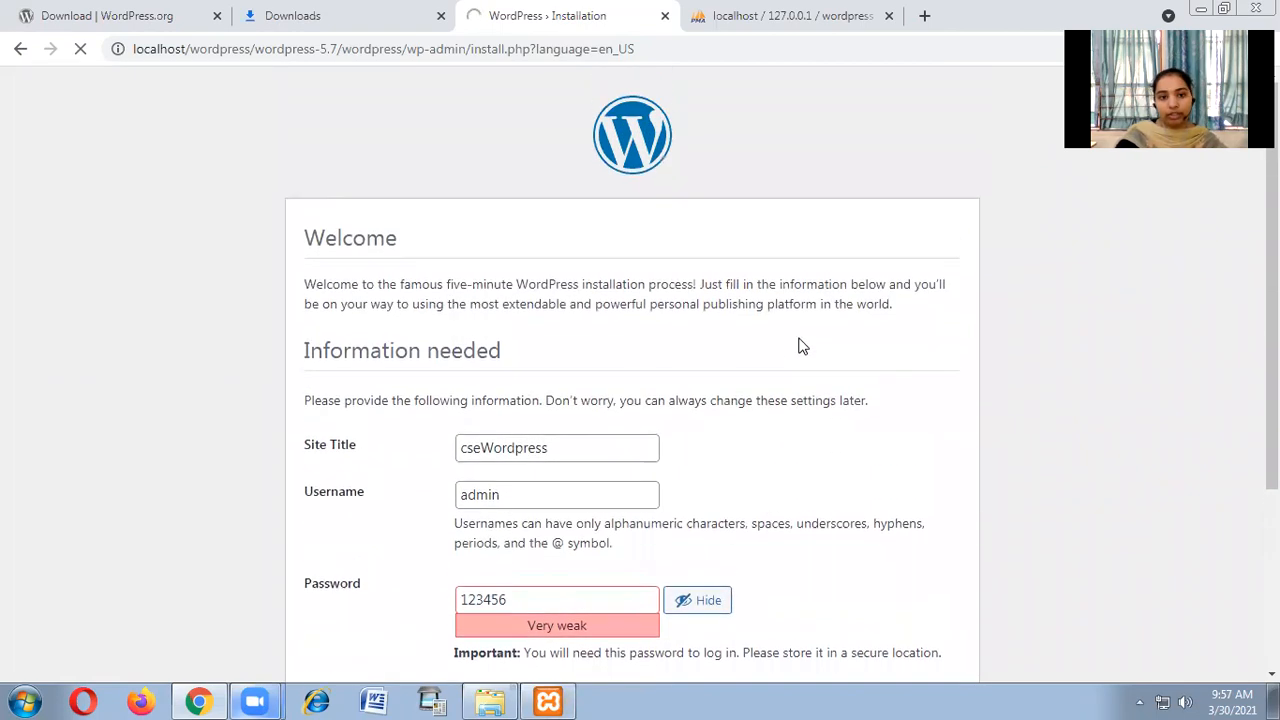
scroll(800, 346, "down", 3)
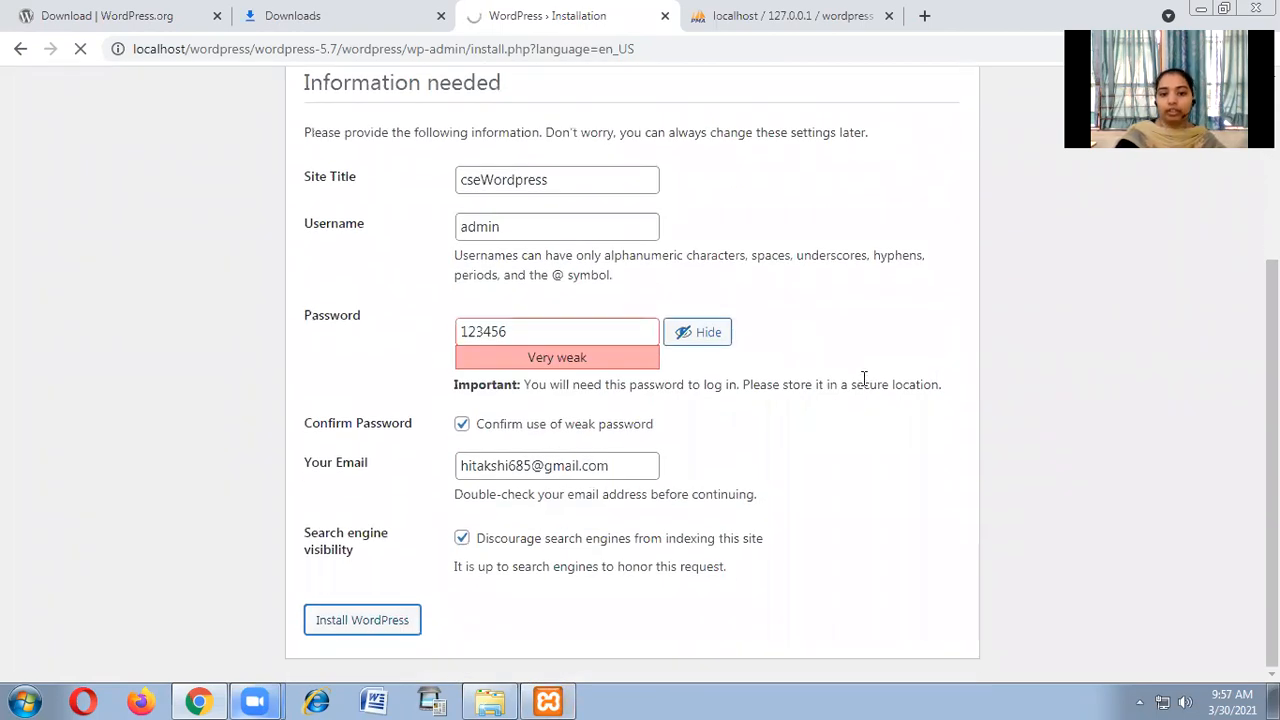
scroll(853, 443, "up", 2)
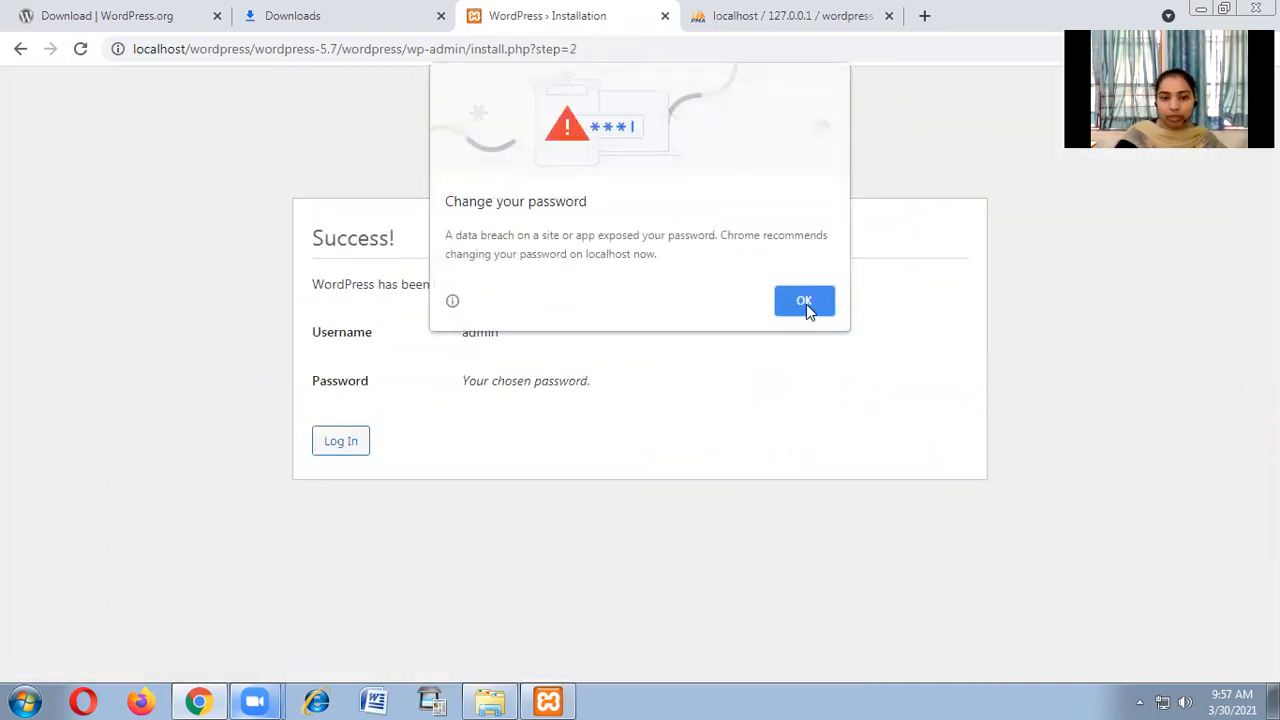
left_click(808, 302)
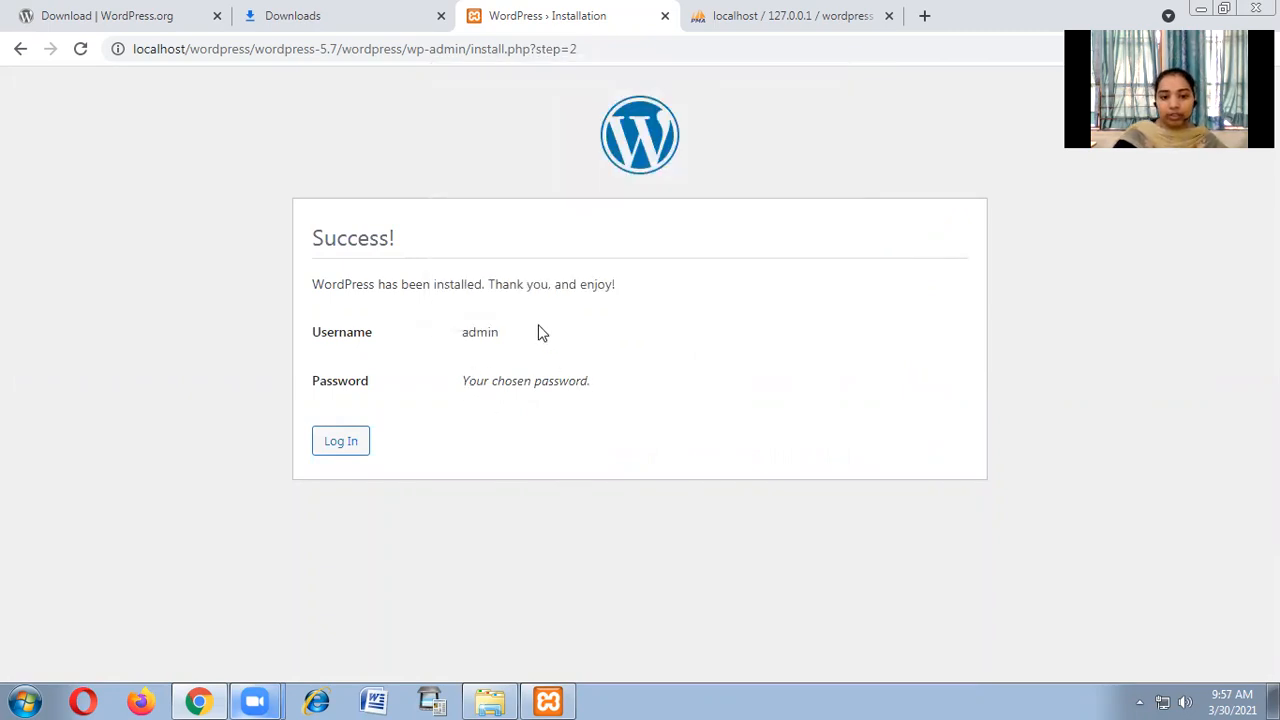
Log in to cseWordpress with username admin and the account password.
left_click(336, 447)
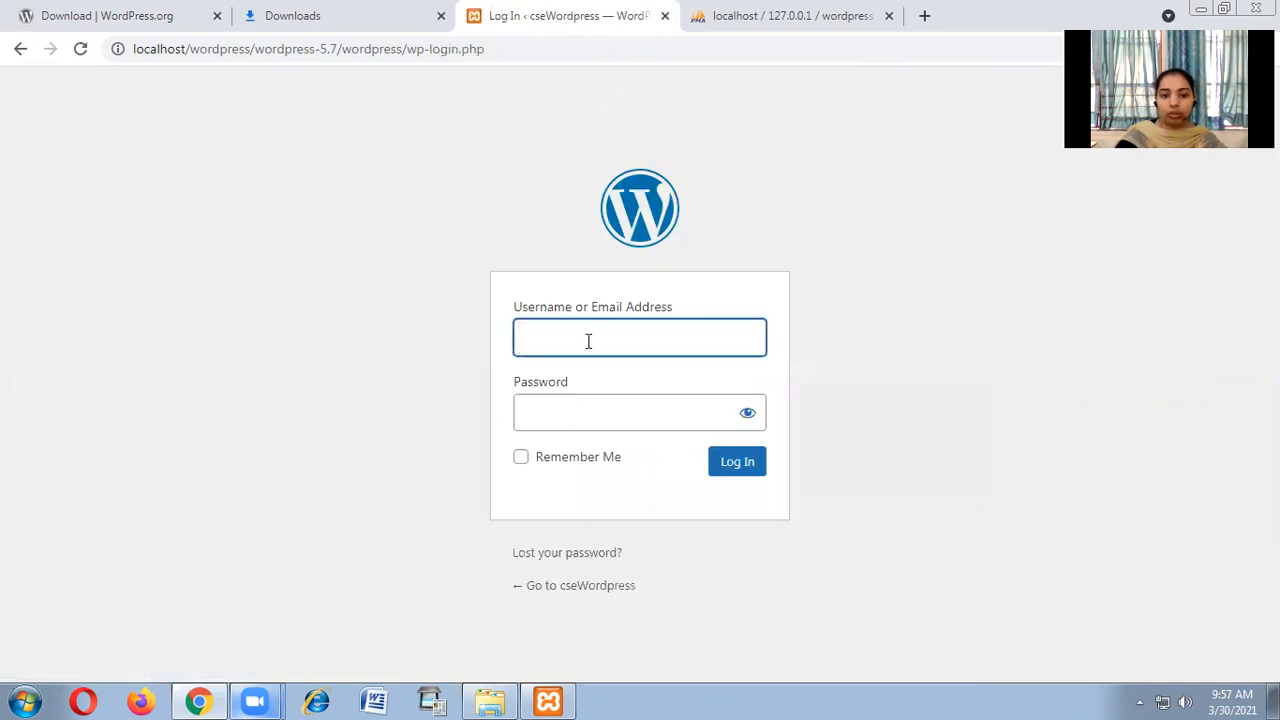
type("admin")
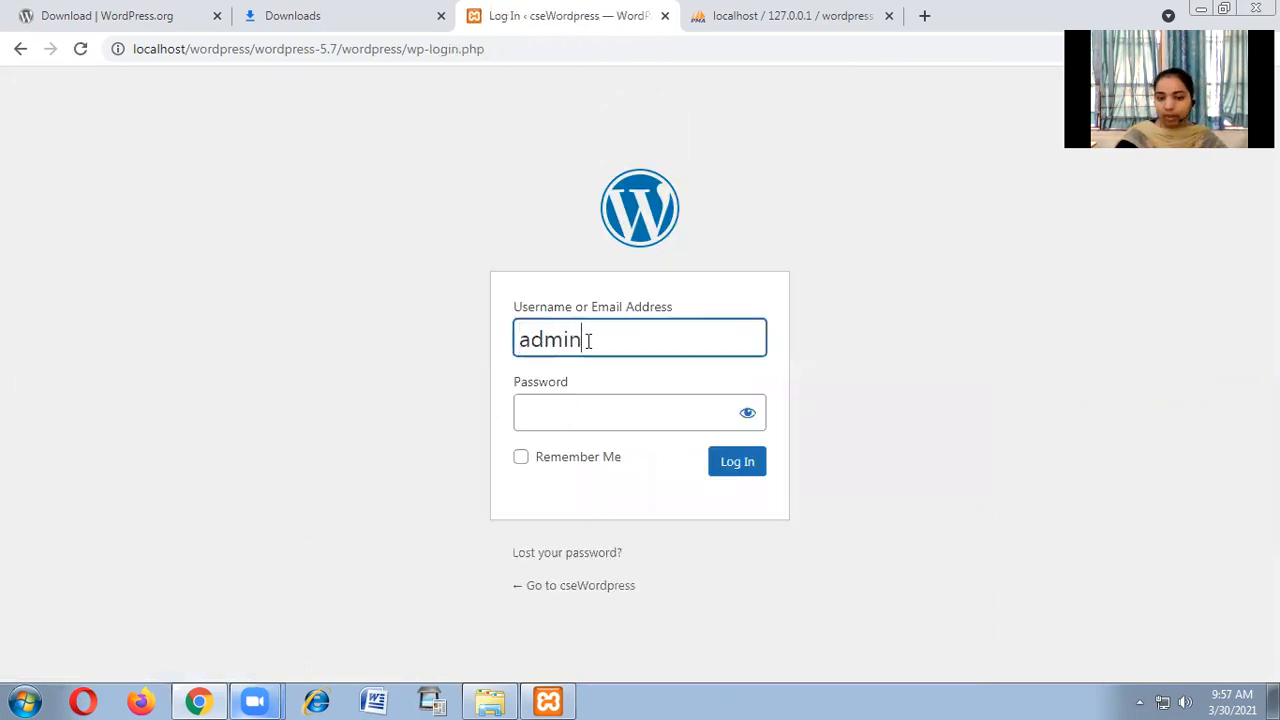
left_click(597, 420)
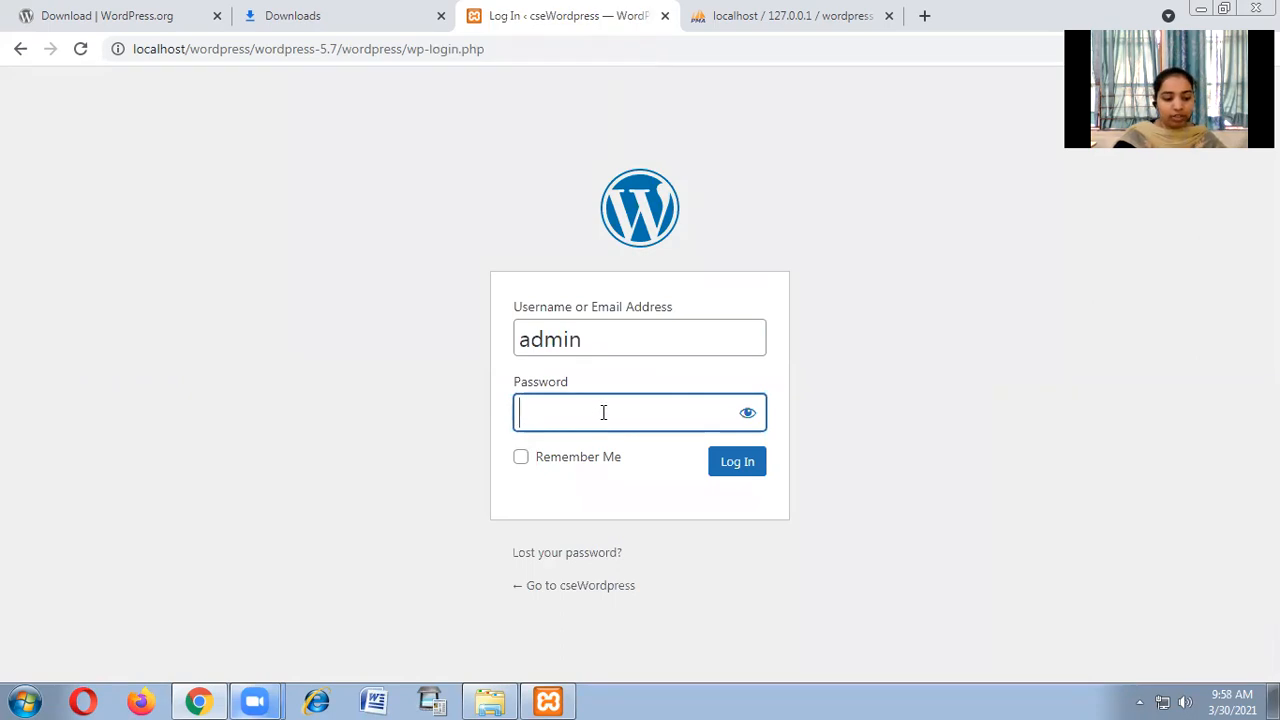
type("admin1")
left_click(736, 465)
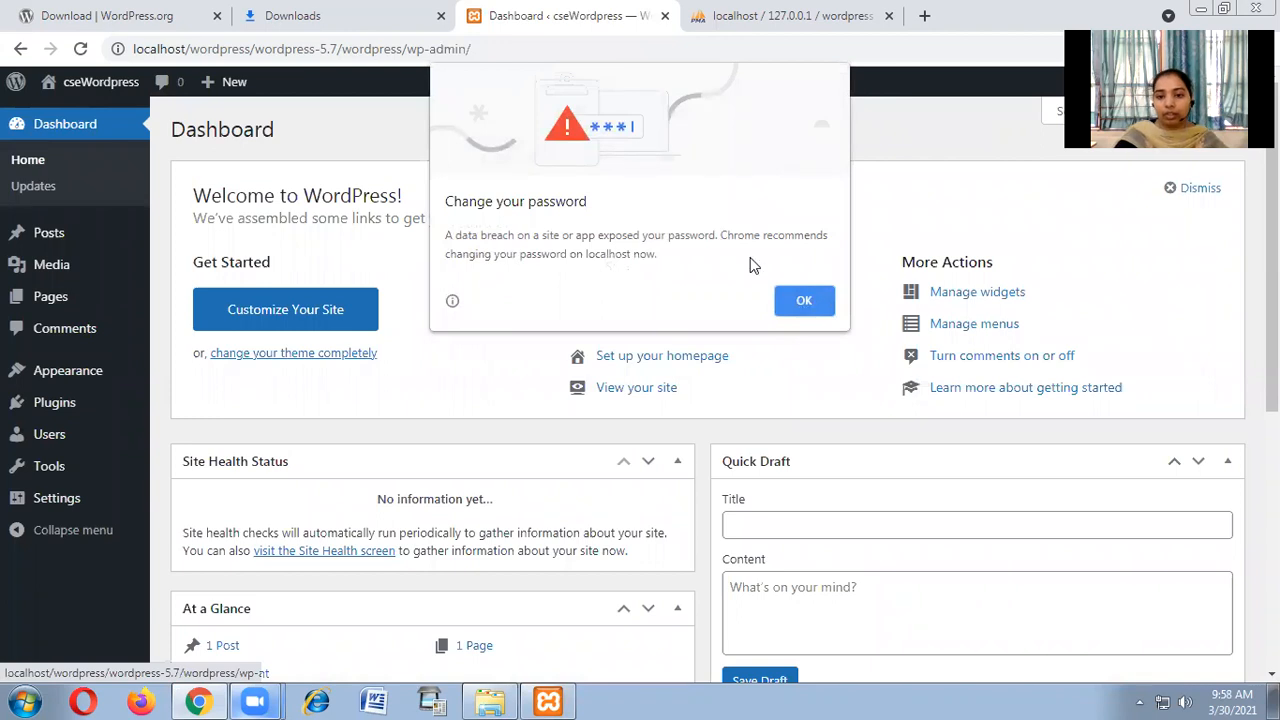
Dismiss Chrome's password warning and scroll through the Dashboard widgets.
left_click(806, 303)
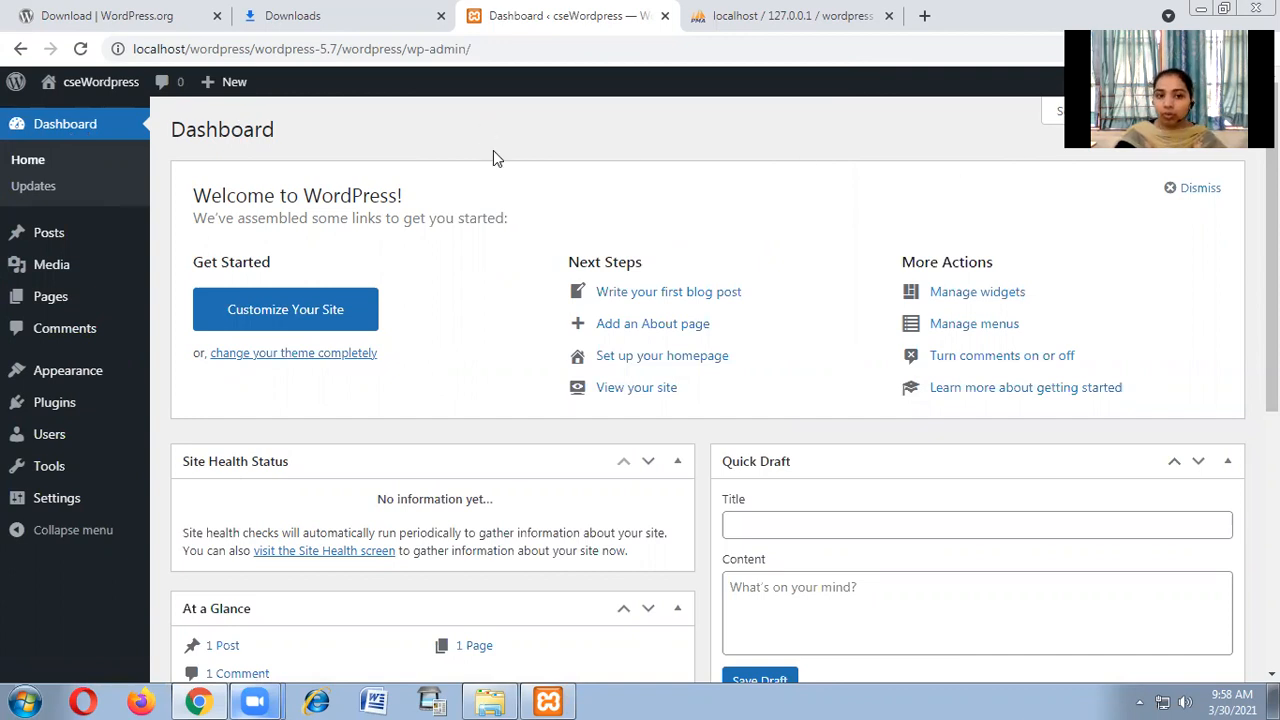
mouse_move(95, 88)
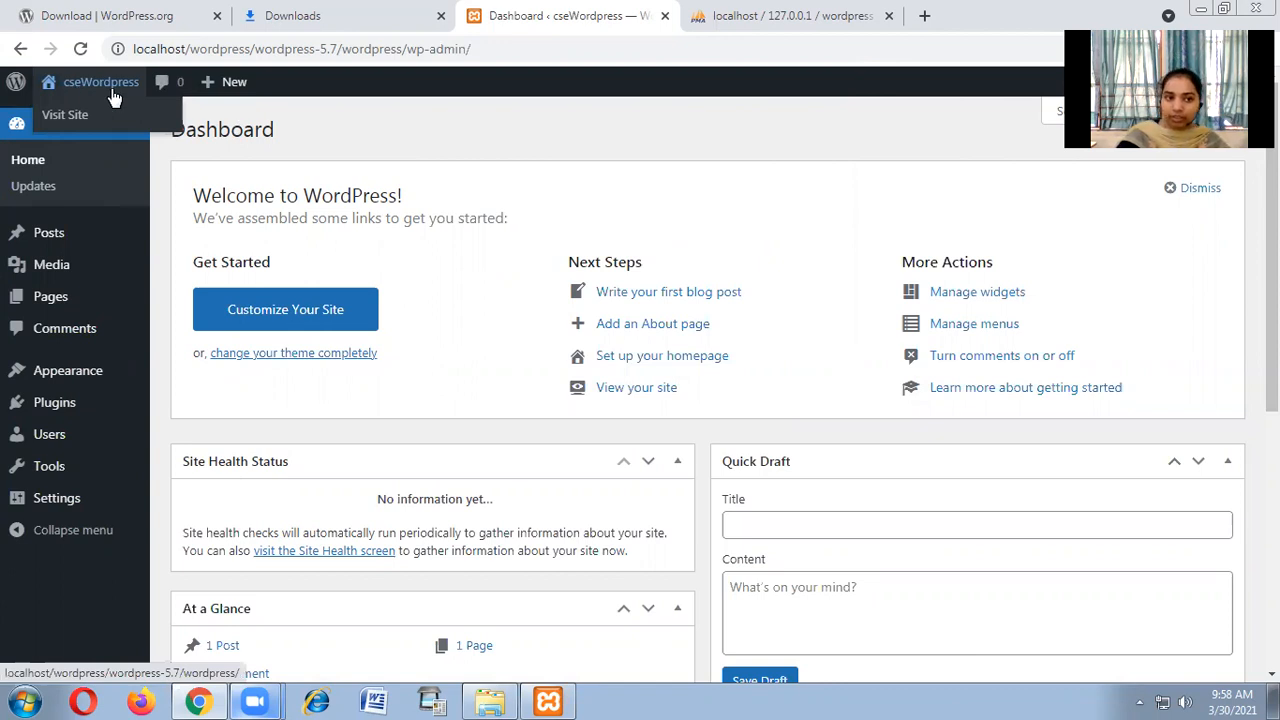
scroll(535, 255, "down", 5)
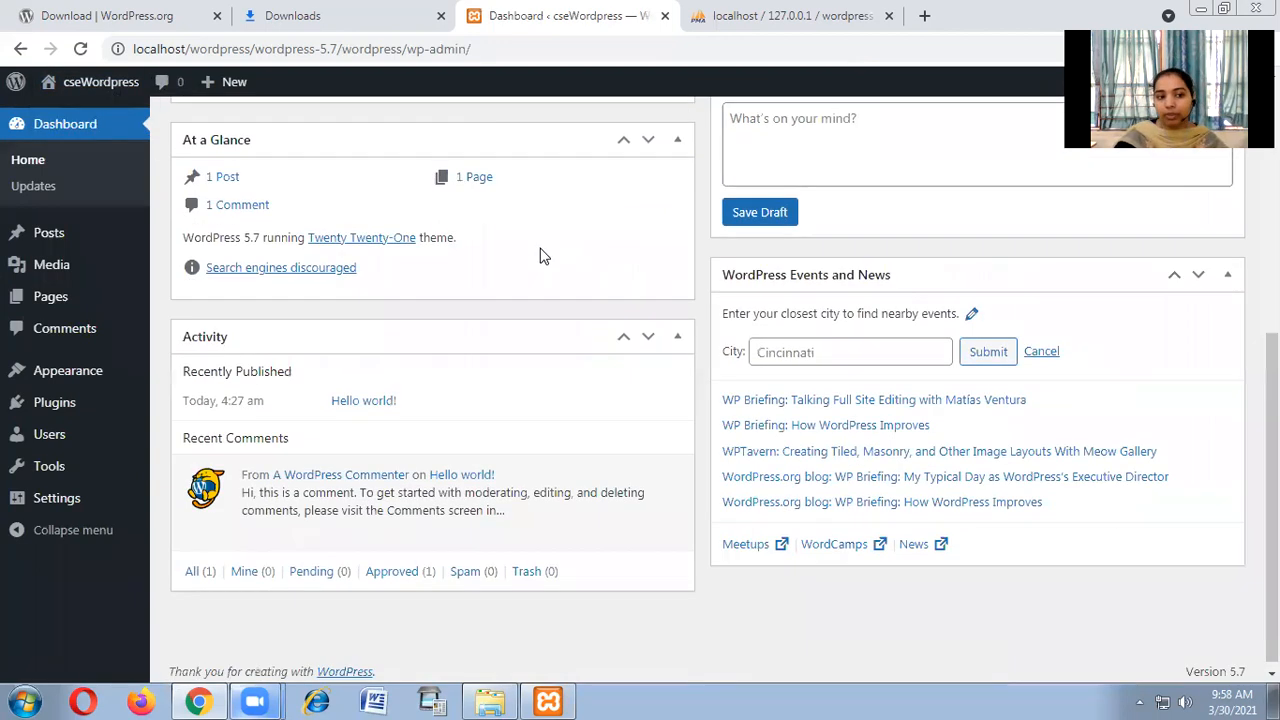
scroll(514, 251, "up", 5)
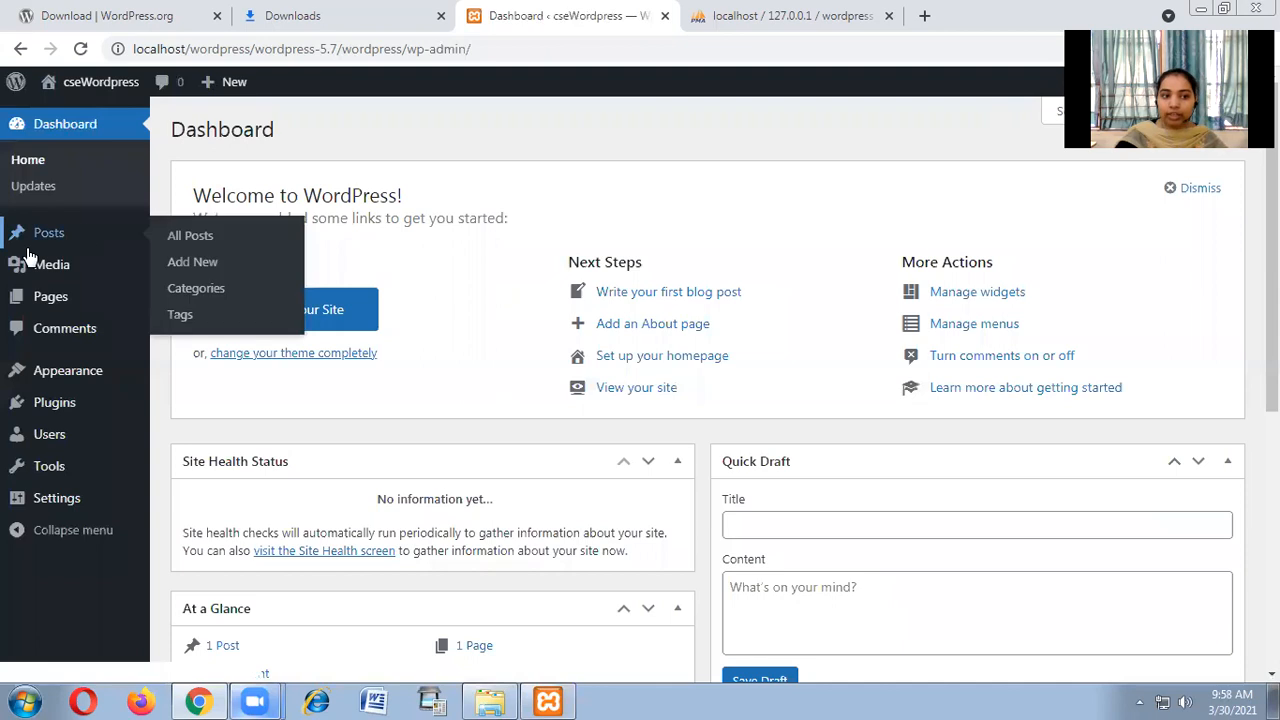
scroll(30, 400, "down", 5)
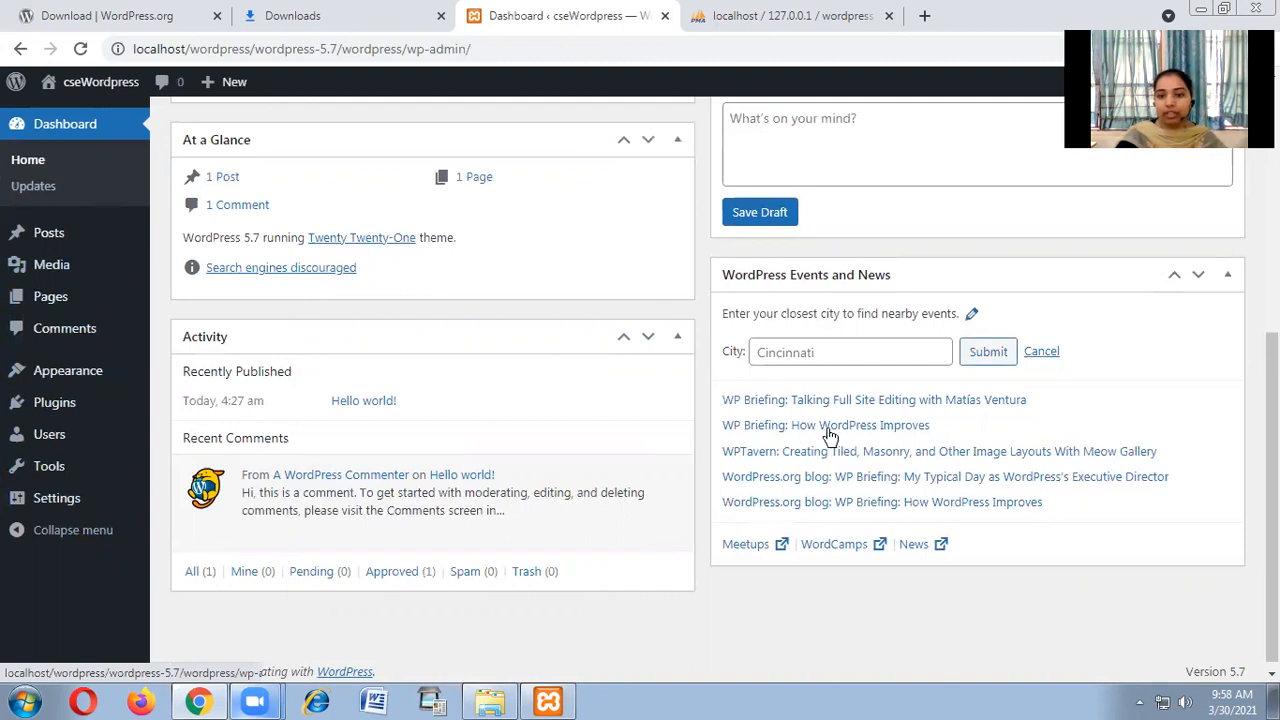
scroll(843, 436, "up", 3)
scroll(843, 436, "up", 2)
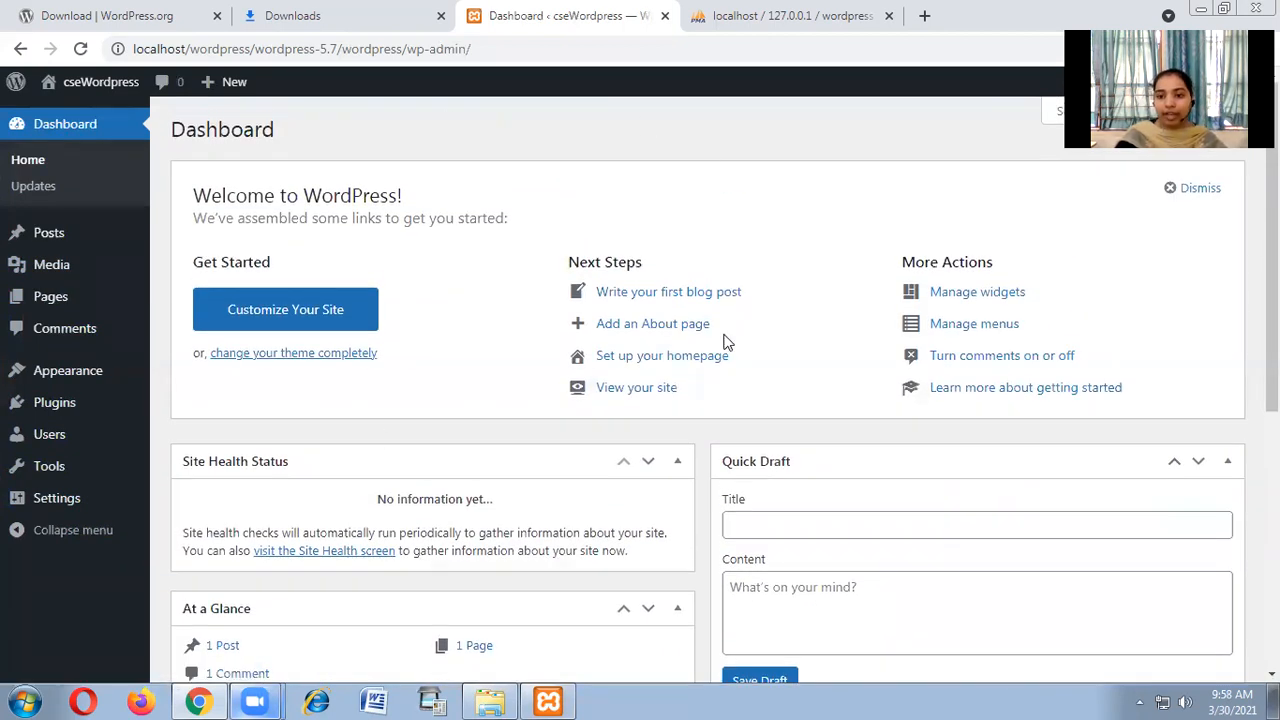
scroll(697, 425, "down", 5)
scroll(703, 461, "up", 4)
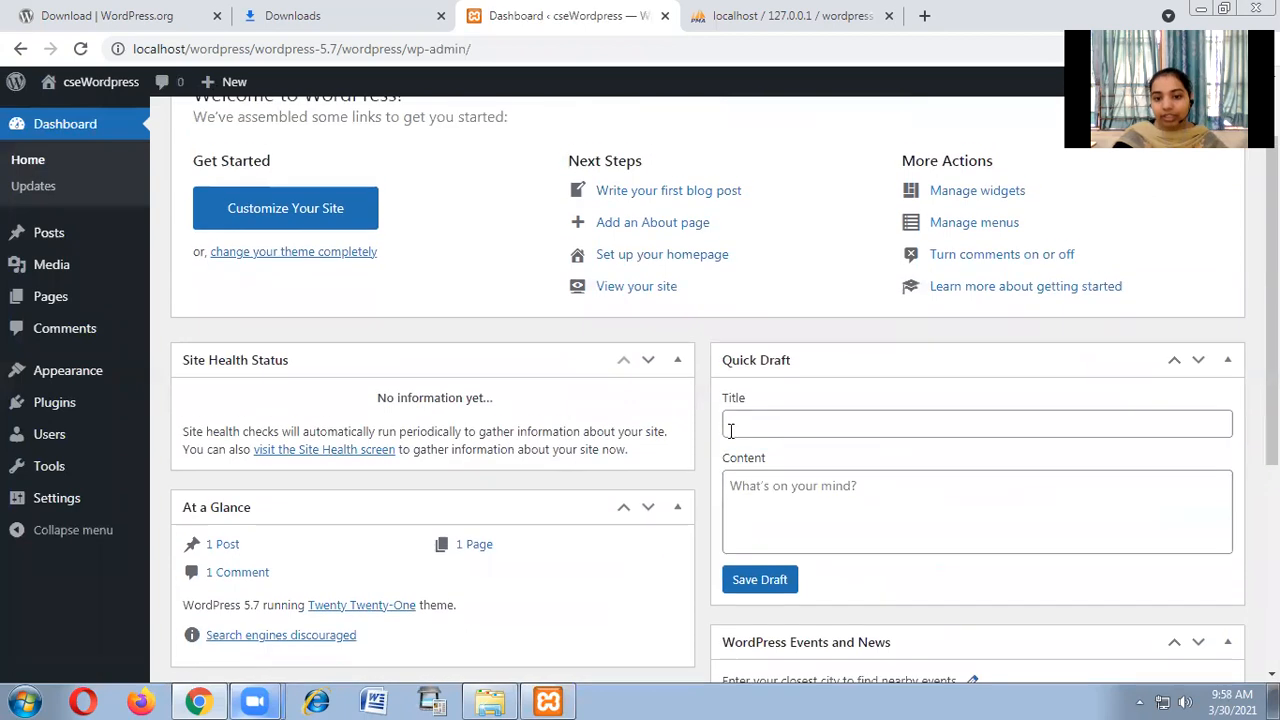
scroll(736, 428, "up", 1)
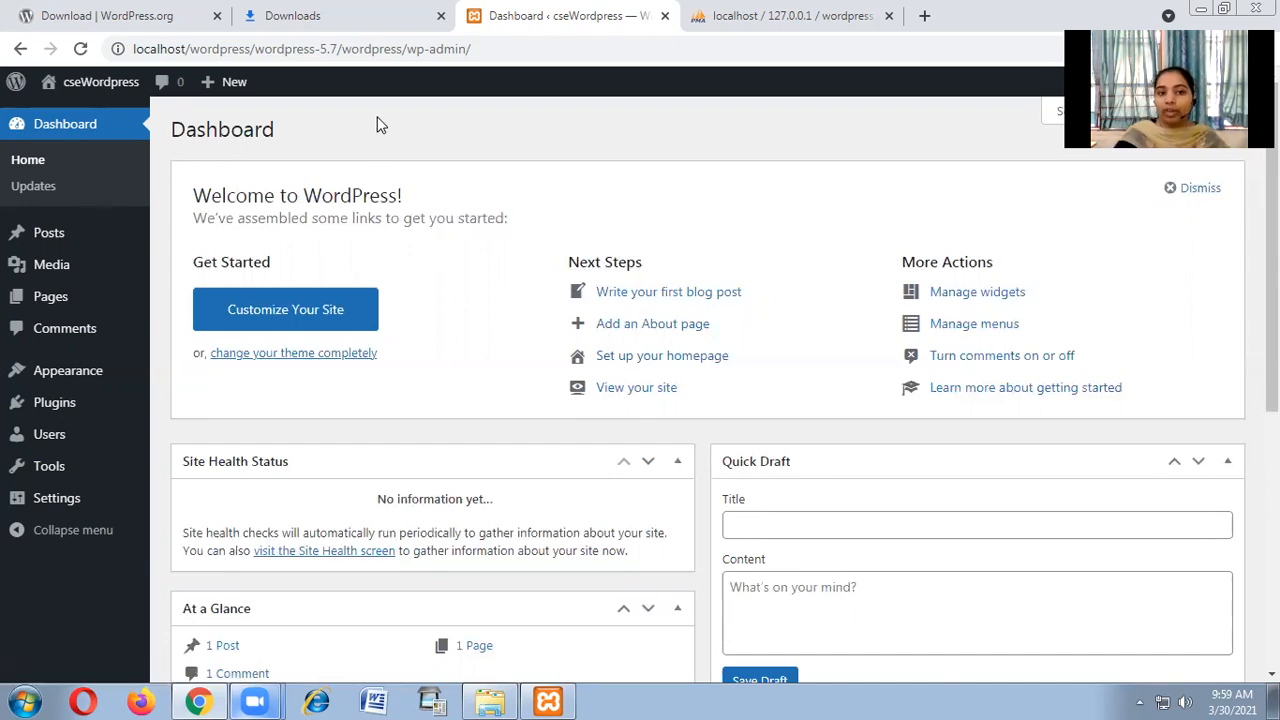
left_click(128, 12)
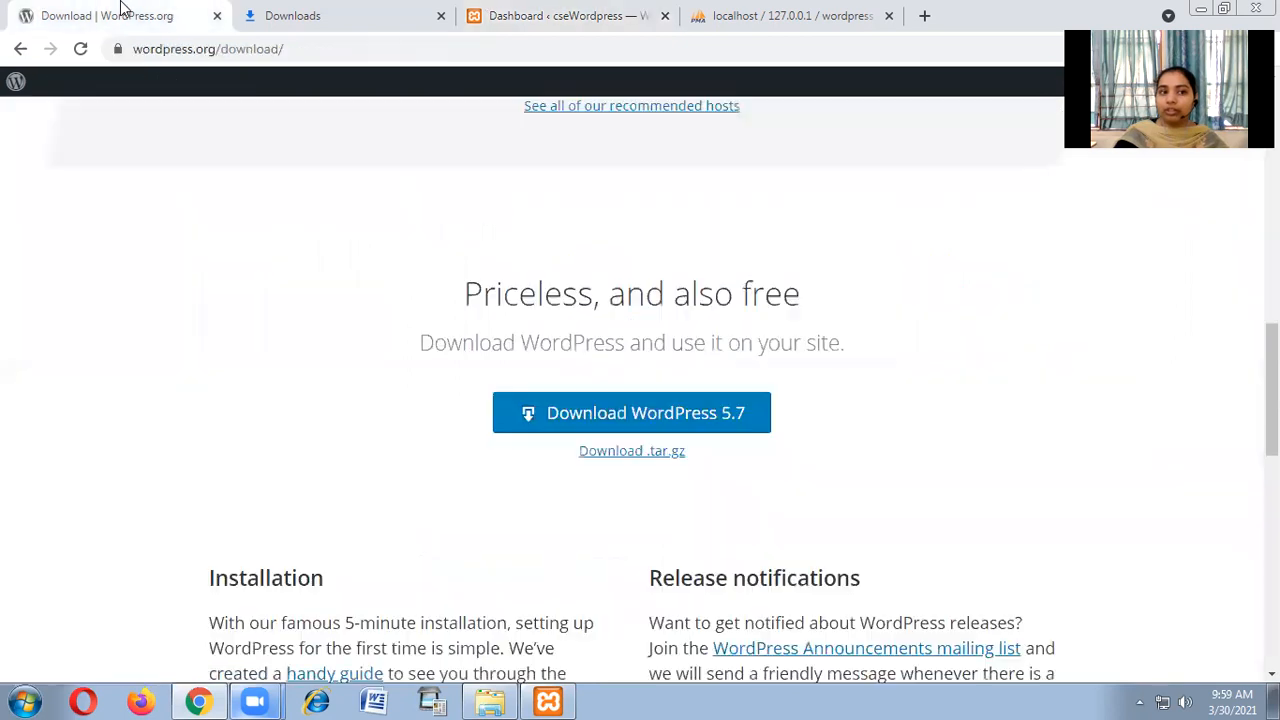
scroll(510, 293, "up", 10)
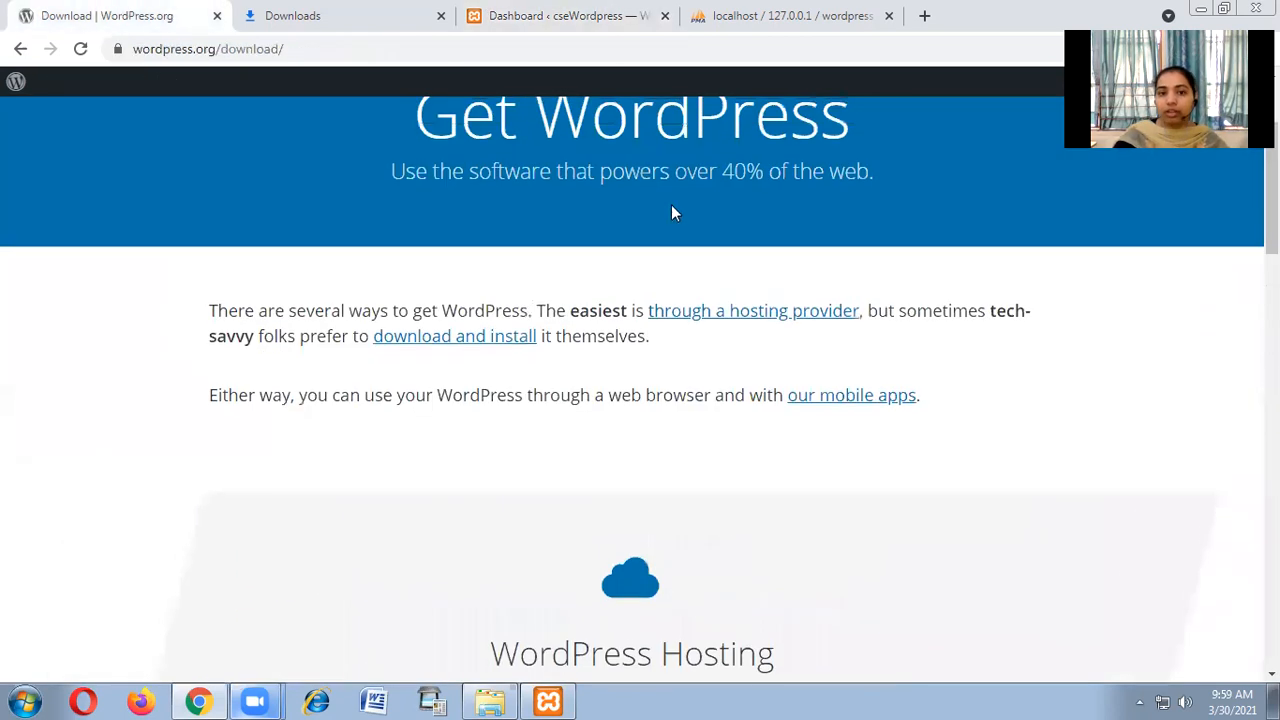
scroll(800, 245, "up", 3)
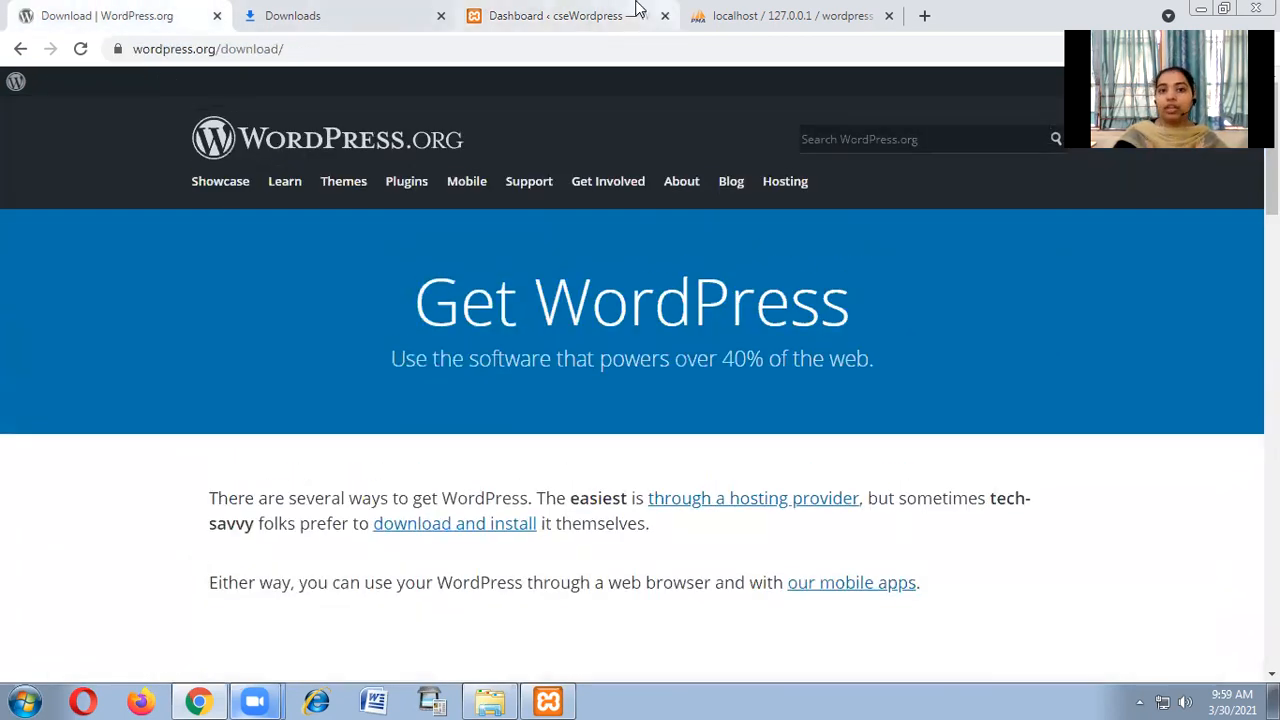
left_click(585, 12)
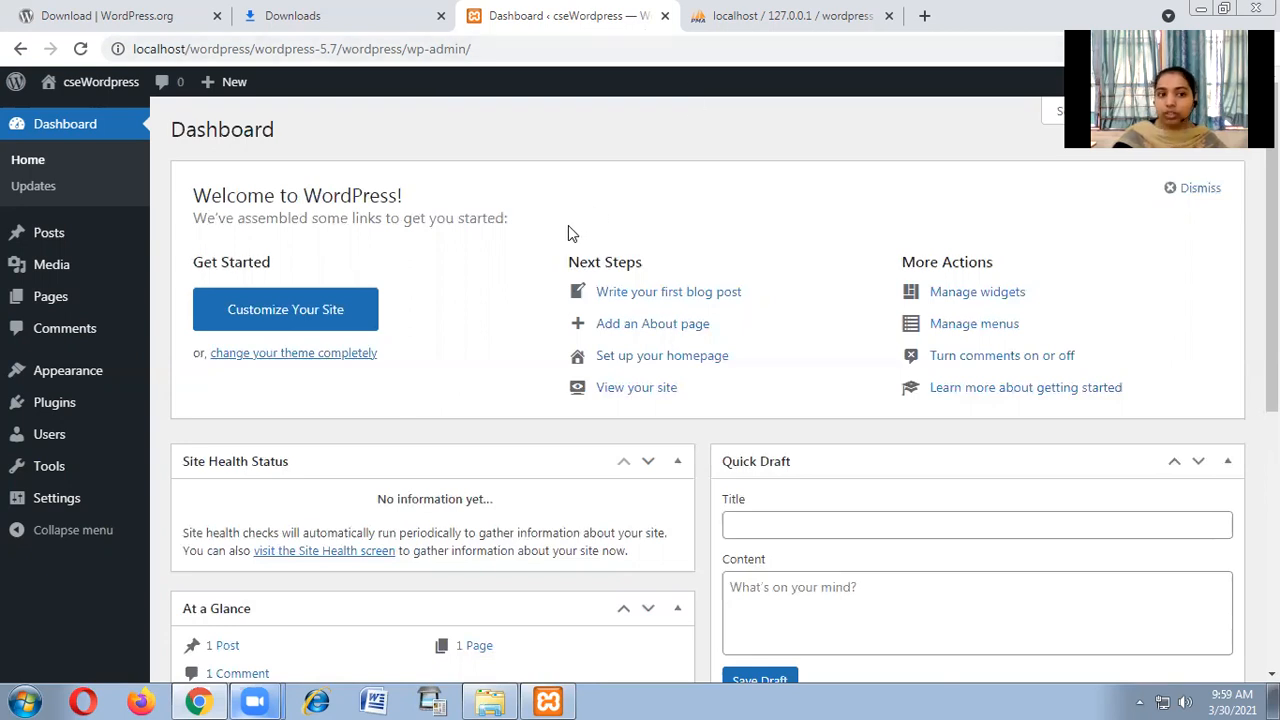